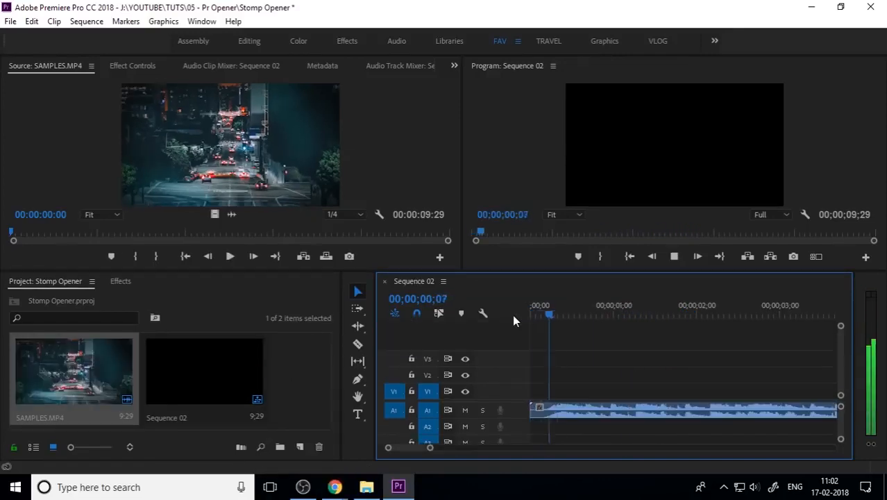
{"action": "key", "text": "space"}
{"action": "left_click_drag", "start_coordinate": [577, 316], "coordinate": [475, 333]}
{"action": "key", "text": "m"}
{"action": "key", "text": "ctrl+z"}
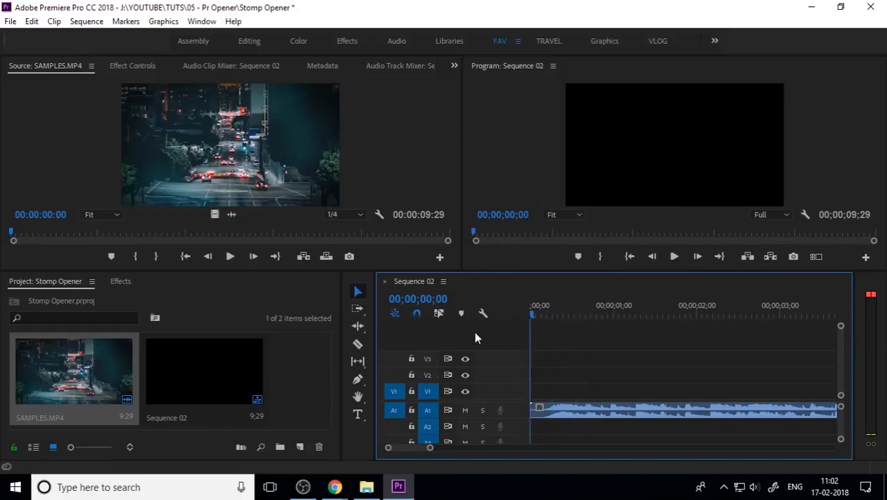
Add markers on the music beats while the sequence plays
{"action": "key", "text": "space"}
{"action": "key", "text": "m"}
{"action": "key", "text": "m"}
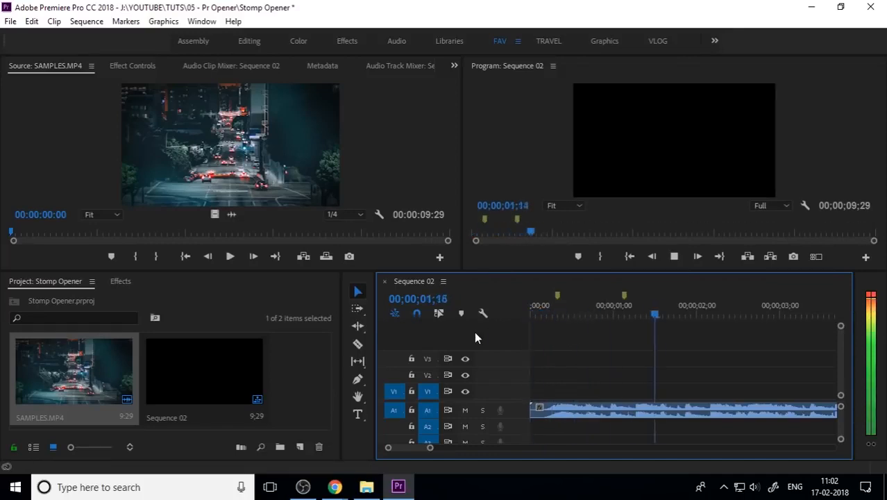
{"action": "key", "text": "m"}
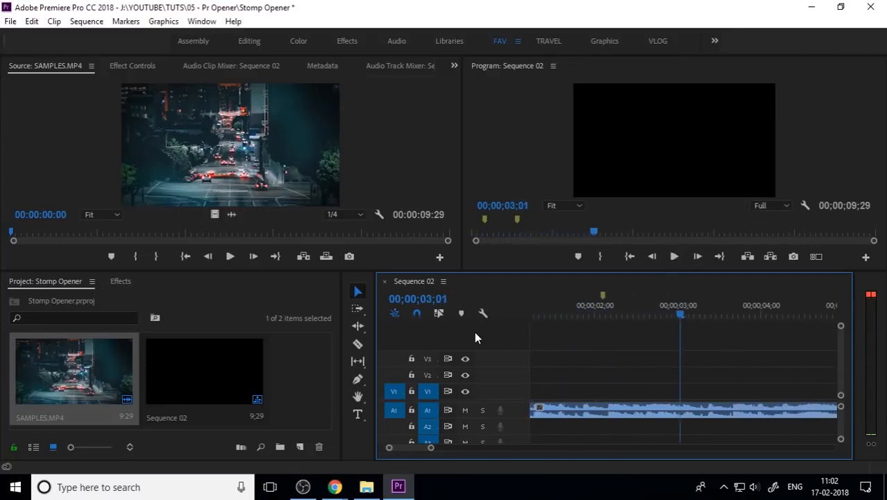
{"action": "left_click_drag", "start_coordinate": [603, 306], "coordinate": [591, 313]}
{"action": "key", "text": "minus"}
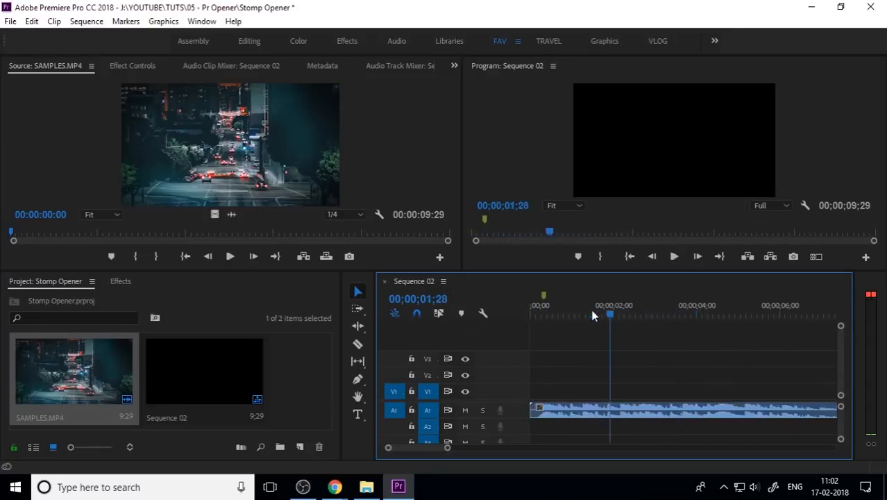
Replay the sequence from the start and add further beat markers
{"action": "key", "text": "Home"}
{"action": "key", "text": "space"}
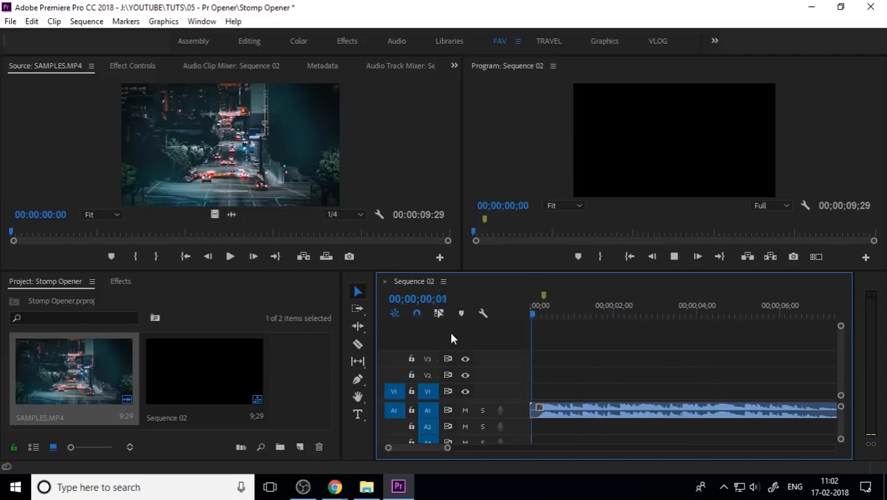
{"action": "key", "text": "m"}
{"action": "key", "text": "m"}
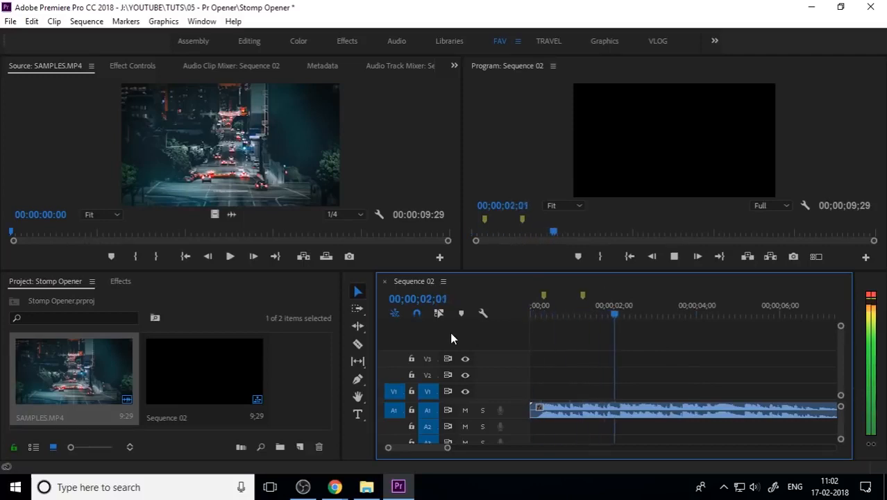
{"action": "key", "text": "m"}
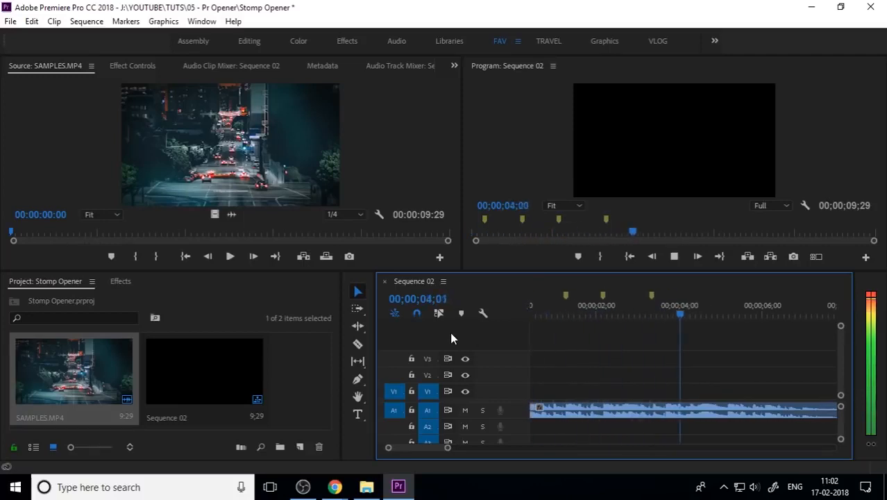
{"action": "key", "text": "space"}
Add more beat markers from about 2 seconds onward and return the playhead to the start
{"action": "left_click", "coordinate": [616, 304]}
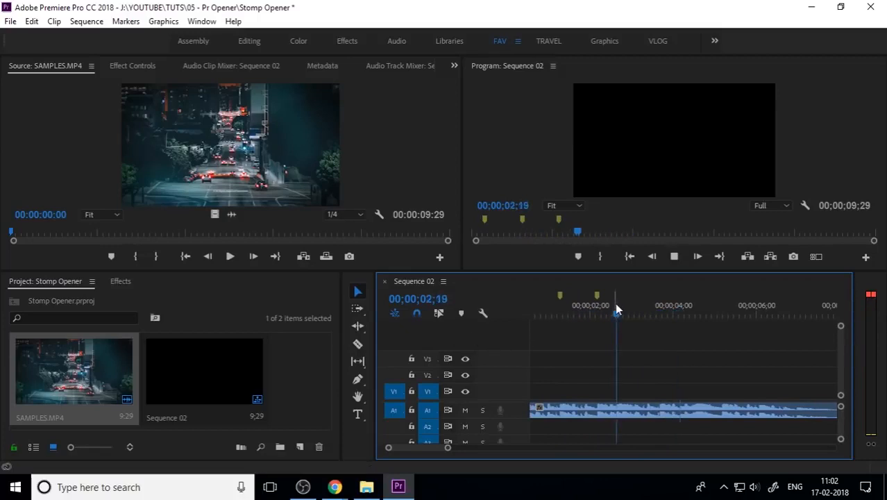
{"action": "key", "text": "space"}
{"action": "key", "text": "m"}
{"action": "key", "text": "m"}
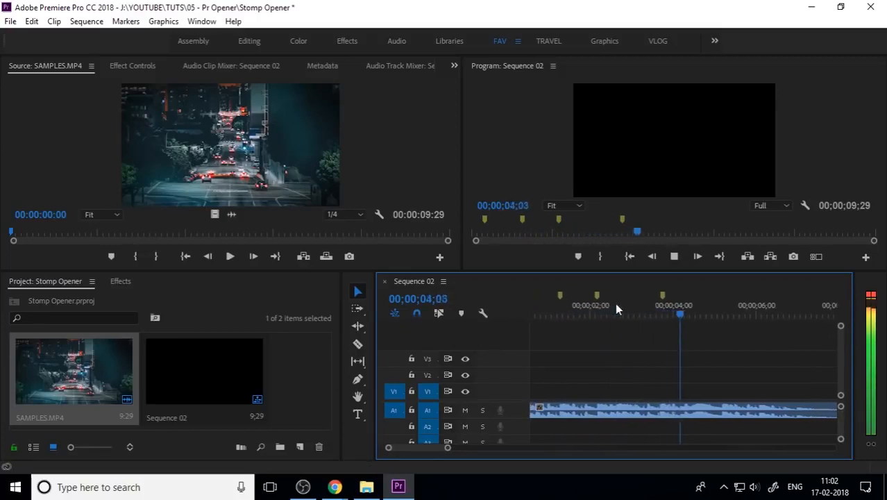
{"action": "key", "text": "space"}
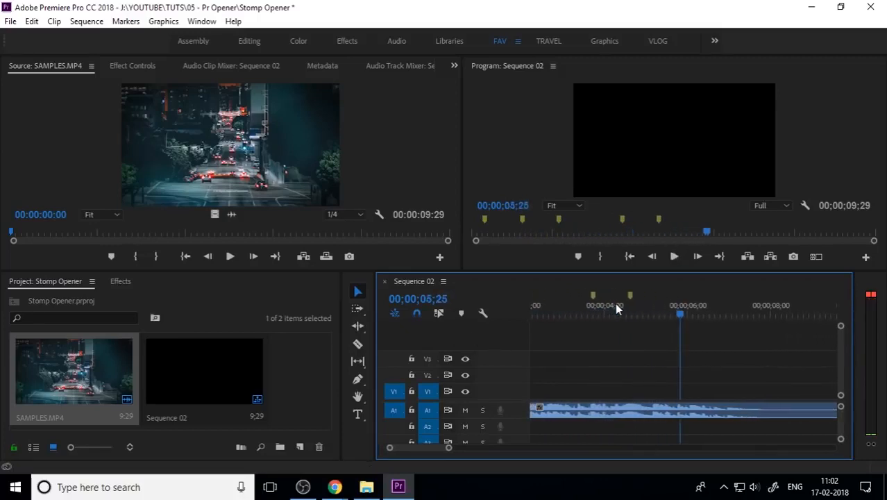
{"action": "left_click_drag", "start_coordinate": [653, 304], "coordinate": [609, 314]}
{"action": "key", "text": "space"}
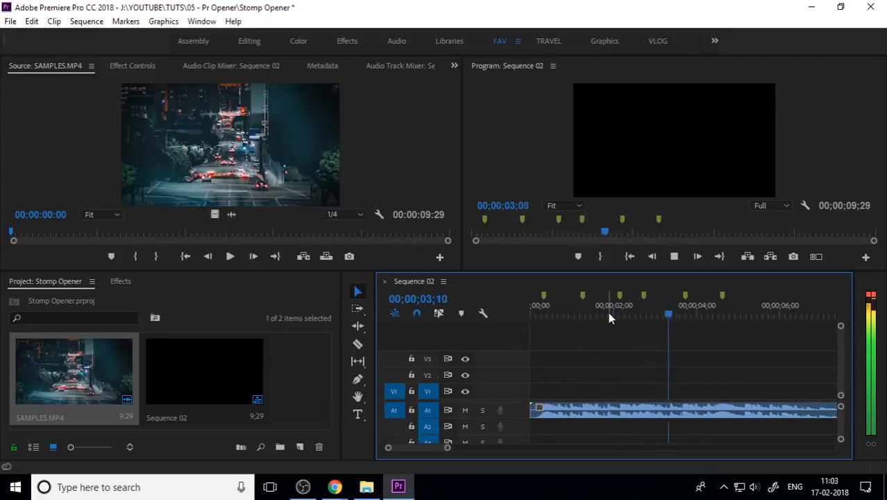
{"action": "left_click_drag", "start_coordinate": [624, 306], "coordinate": [272, 354]}
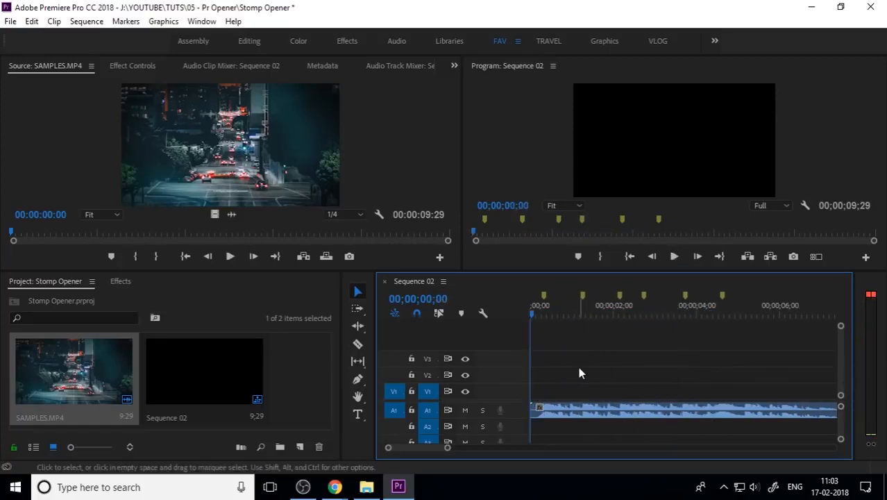
Create a new bin named PHOTOS in the project
{"action": "left_click", "coordinate": [302, 381]}
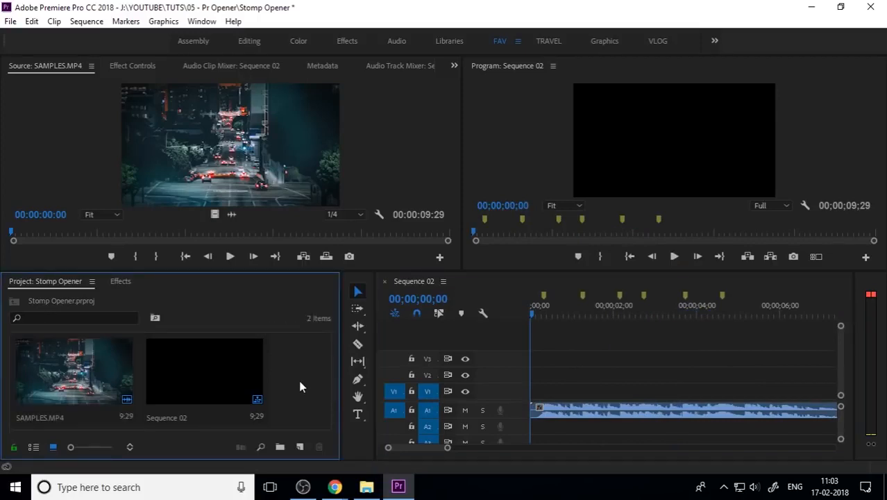
{"action": "left_click", "coordinate": [281, 446]}
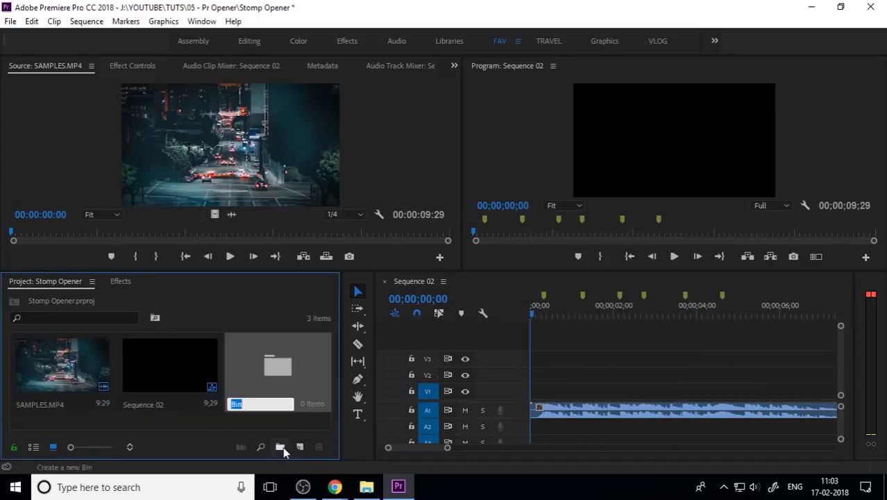
{"action": "type", "text": "PHOTOS"}
{"action": "key", "text": "Return"}
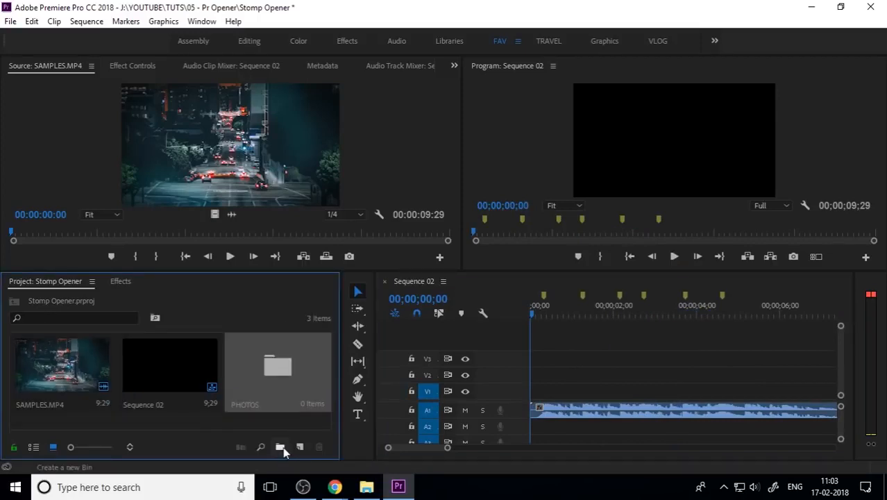
Import the ten photos from the PHOTOS folder into the PHOTOS bin
{"action": "double_click", "coordinate": [291, 377]}
{"action": "left_click", "coordinate": [366, 486]}
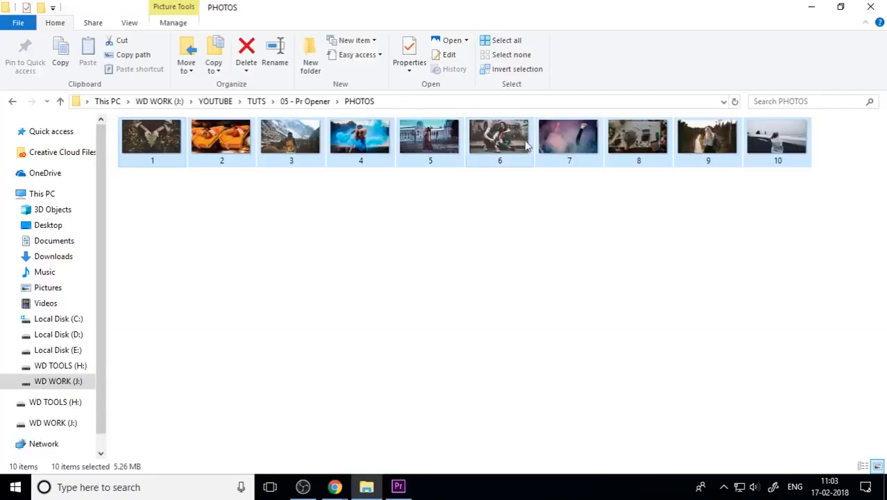
{"action": "left_click_drag", "start_coordinate": [486, 139], "coordinate": [161, 285]}
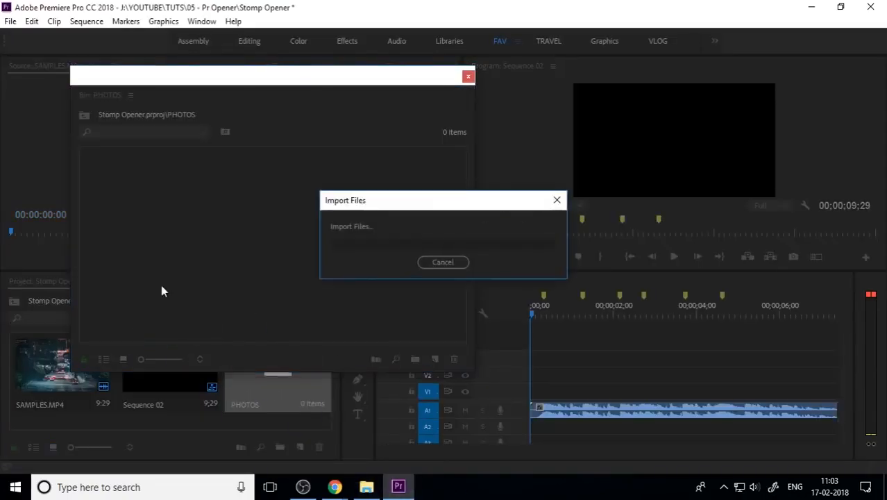
{"action": "left_click", "coordinate": [312, 313]}
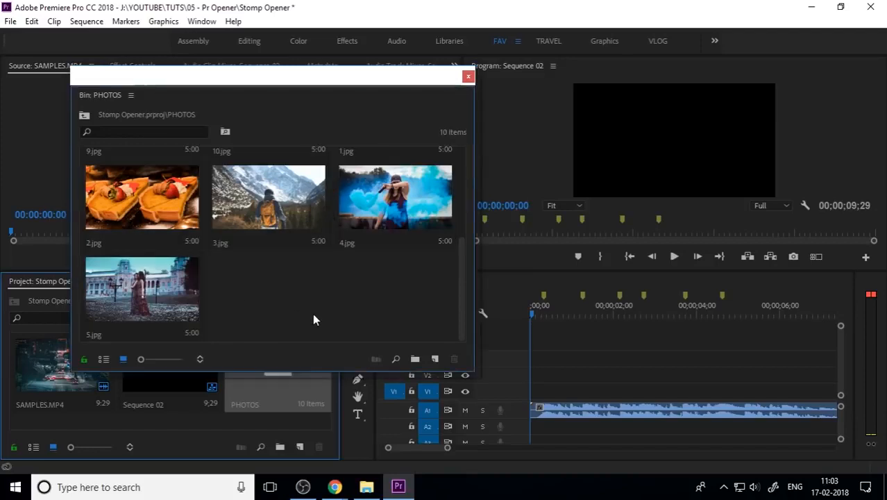
Place 7.jpg at the start of track V1 and trim its end to a beat marker
{"action": "scroll", "coordinate": [299, 313], "scroll_direction": "up", "scroll_amount": 3}
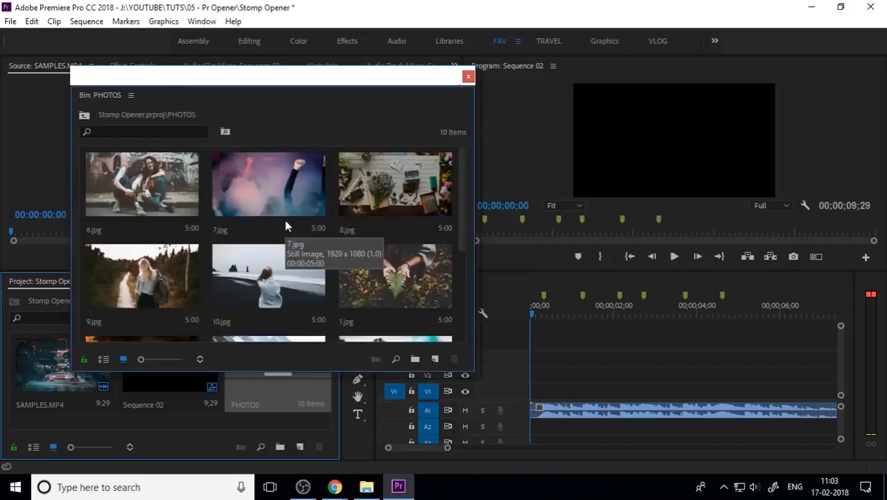
{"action": "left_click_drag", "start_coordinate": [278, 198], "coordinate": [539, 393]}
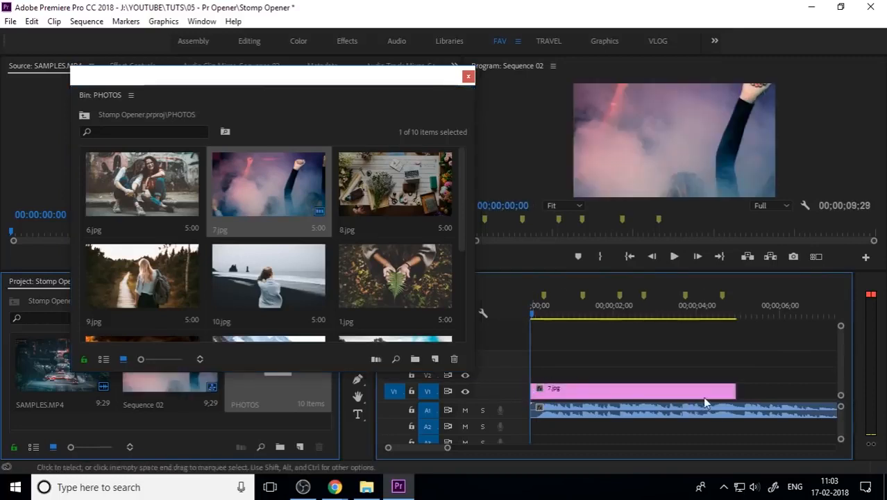
{"action": "left_click_drag", "start_coordinate": [729, 392], "coordinate": [581, 392]}
{"action": "left_click", "coordinate": [469, 77]}
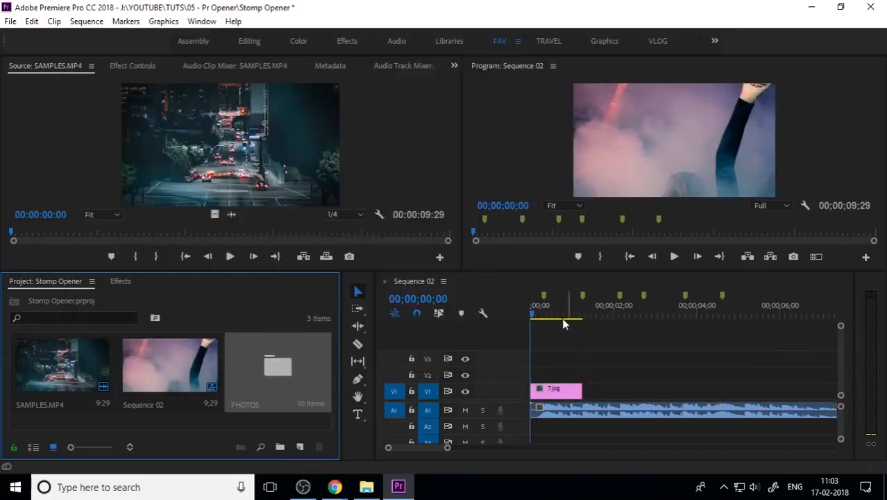
Add a text graphic reading HEY over the photo at the start of the sequence
{"action": "left_click", "coordinate": [502, 326]}
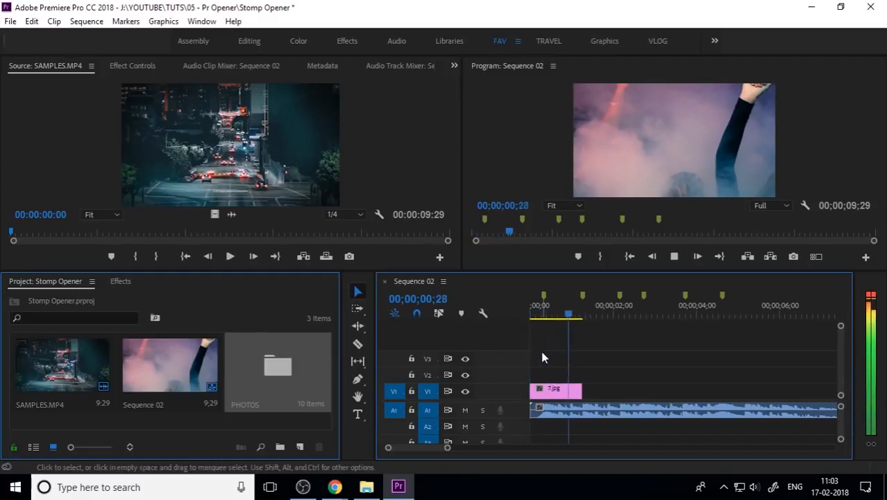
{"action": "key", "text": "space"}
{"action": "key", "text": "Home"}
{"action": "key", "text": "equal"}
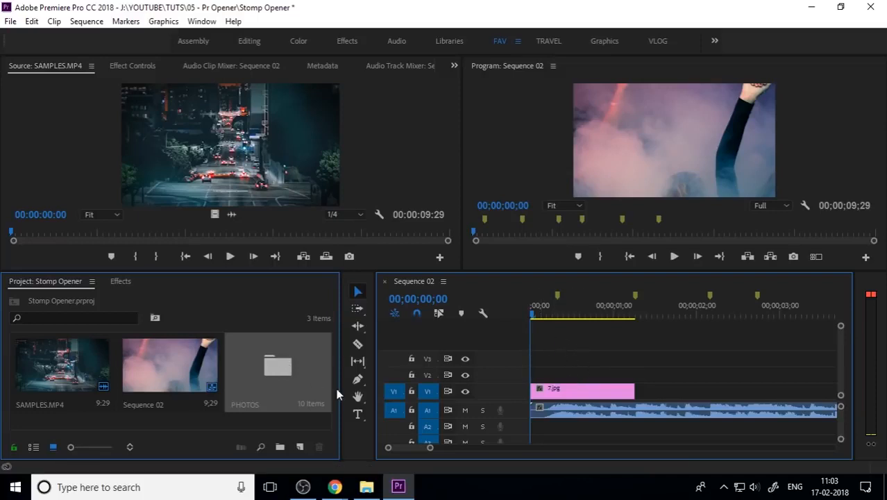
{"action": "left_click", "coordinate": [357, 415]}
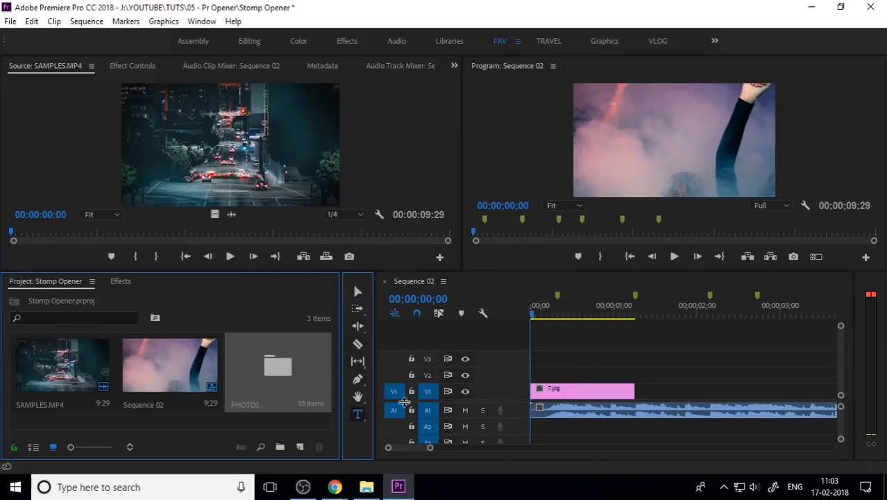
{"action": "left_click", "coordinate": [594, 151]}
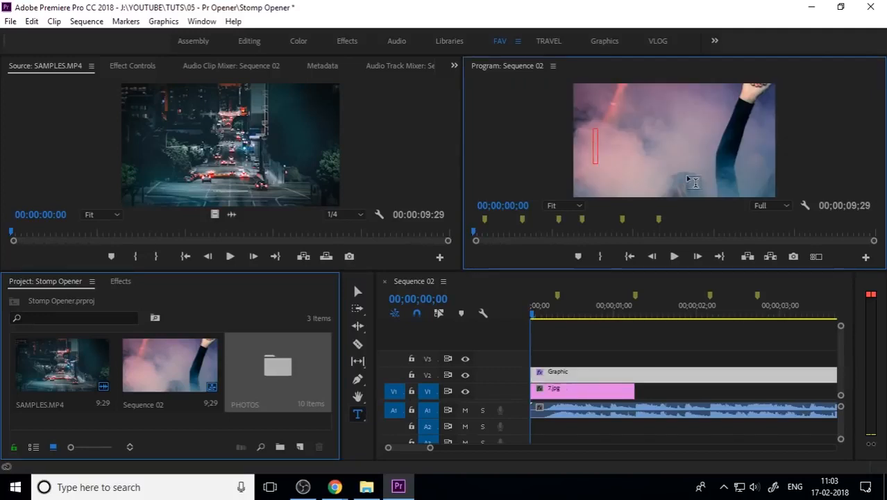
{"action": "type", "text": "HEY"}
{"action": "left_click", "coordinate": [358, 292]}
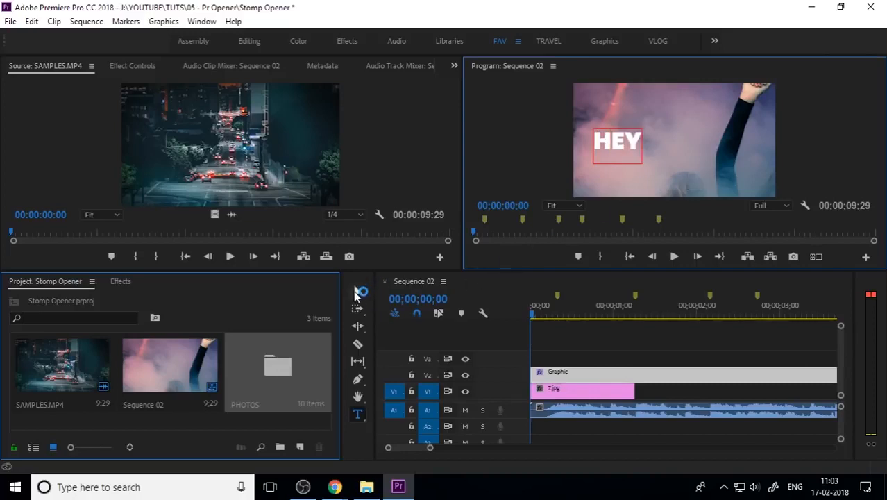
Trim the HEY graphic to the same length as the 7.jpg clip
{"action": "scroll", "coordinate": [660, 368], "scroll_direction": "down", "scroll_amount": 2}
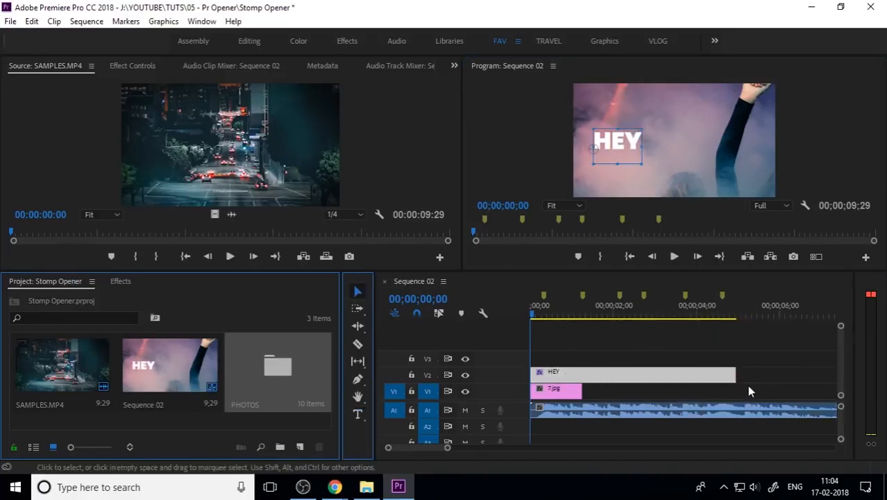
{"action": "left_click_drag", "start_coordinate": [734, 374], "coordinate": [592, 376]}
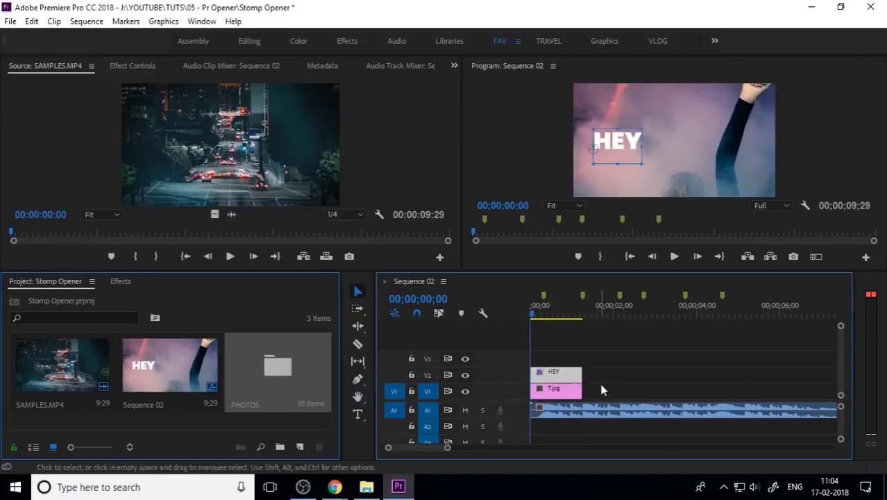
{"action": "scroll", "coordinate": [610, 380], "scroll_direction": "up", "scroll_amount": 2}
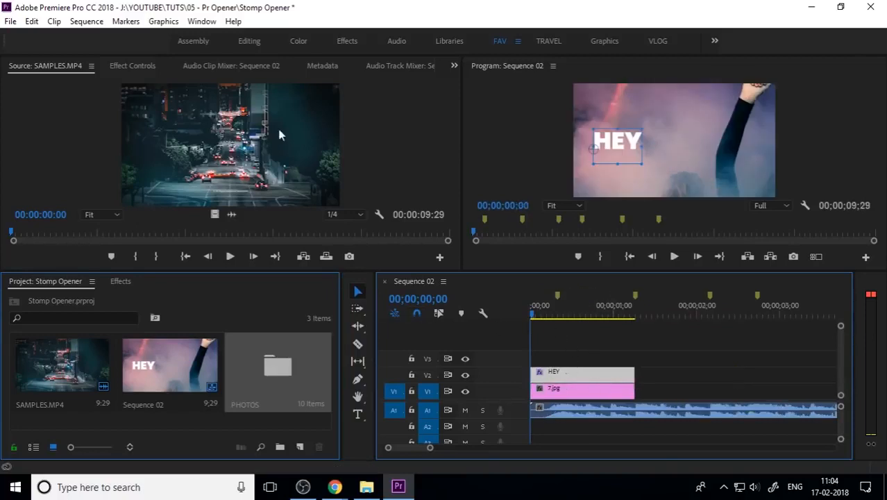
Open the Essential Graphics panel in Edit mode
{"action": "left_click", "coordinate": [201, 20]}
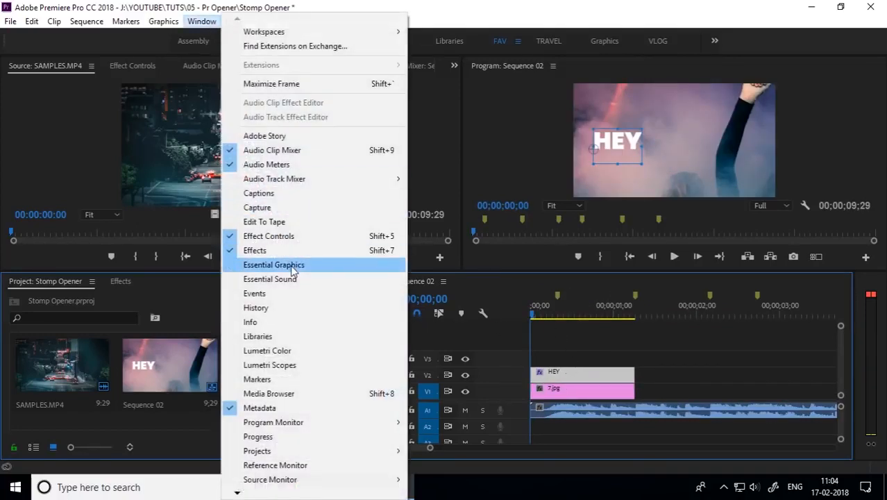
{"action": "left_click", "coordinate": [291, 260]}
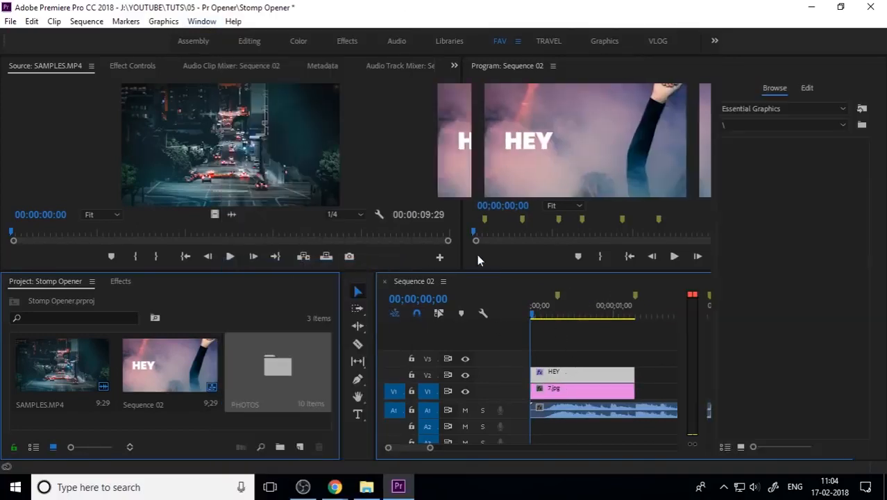
{"action": "left_click", "coordinate": [807, 88]}
Center the HEY text horizontally in the frame and center-align its paragraph
{"action": "left_click", "coordinate": [746, 225]}
{"action": "left_click", "coordinate": [730, 225]}
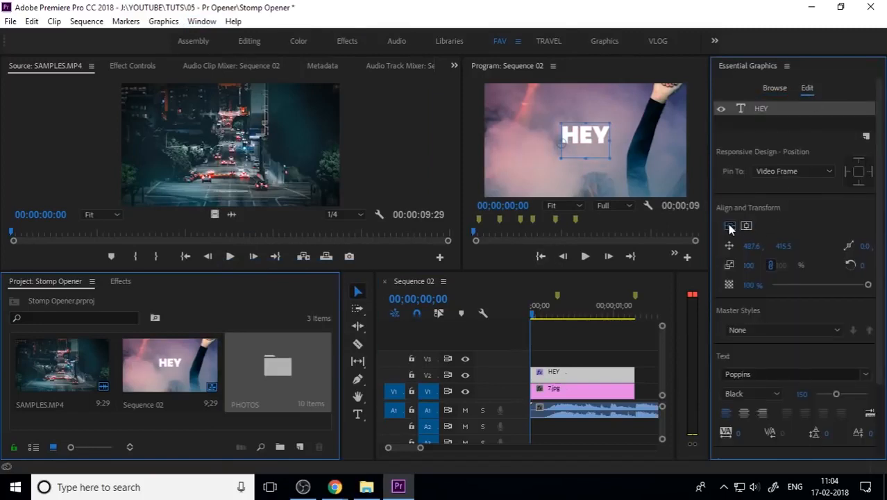
{"action": "left_click", "coordinate": [744, 413]}
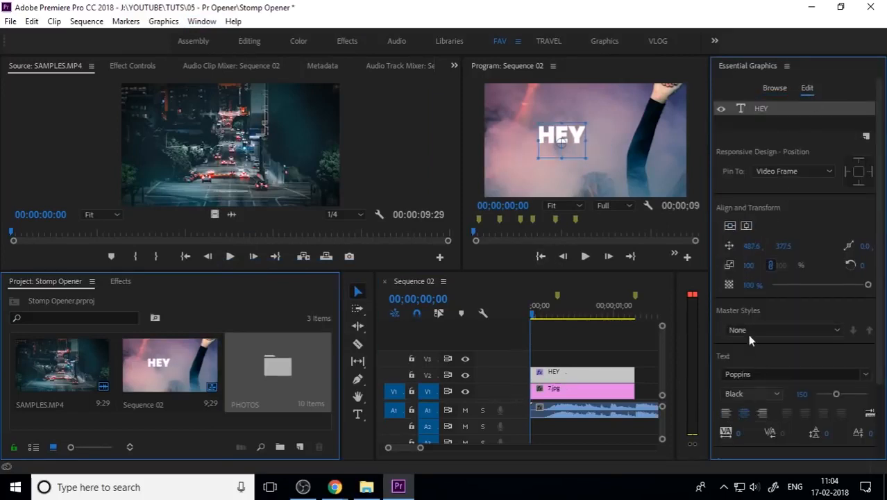
Center the HEY text vertically and move it slightly upward in the frame
{"action": "left_click", "coordinate": [747, 227]}
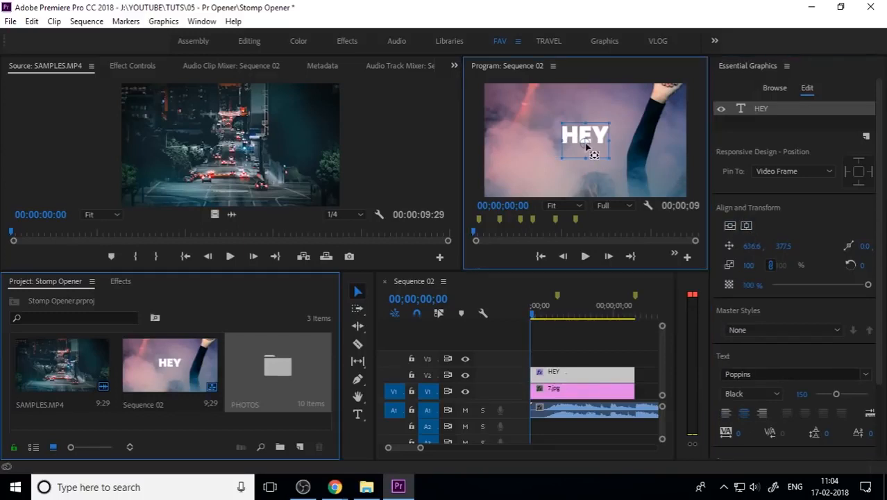
{"action": "left_click_drag", "start_coordinate": [589, 148], "coordinate": [586, 138]}
{"action": "left_click", "coordinate": [739, 229]}
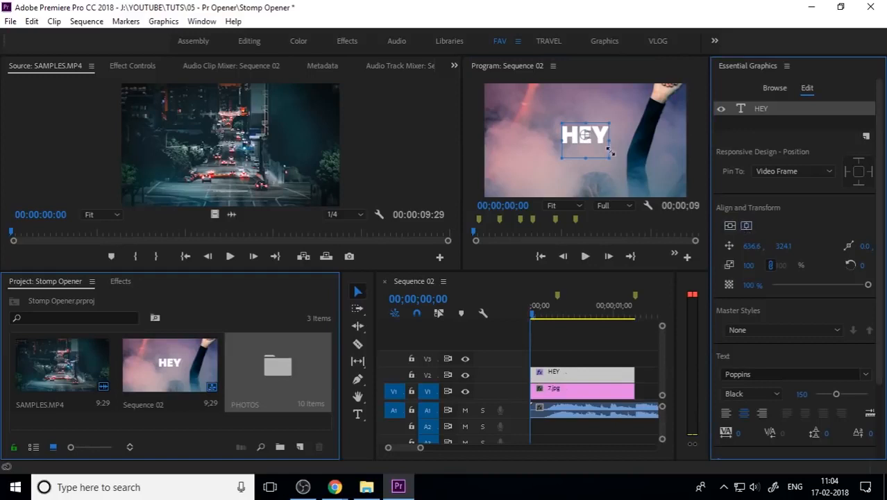
Nudge the HEY text slightly lower in the frame and deselect it
{"action": "left_click_drag", "start_coordinate": [601, 142], "coordinate": [601, 147]}
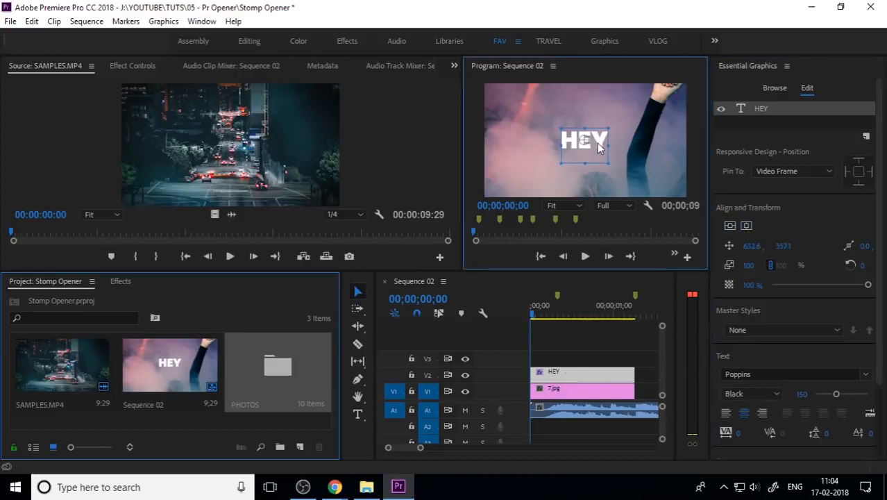
{"action": "left_click", "coordinate": [626, 155]}
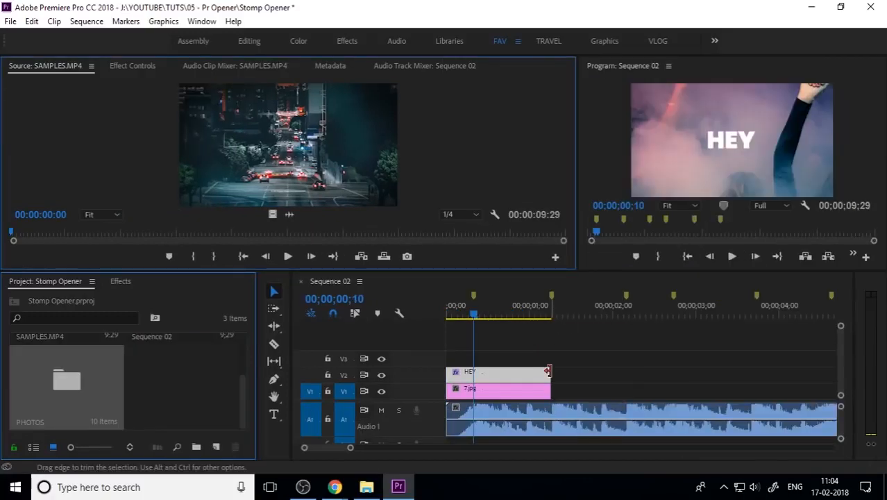
Split the HEY graphic at the 00;00;10 beat
{"action": "left_click", "coordinate": [548, 371]}
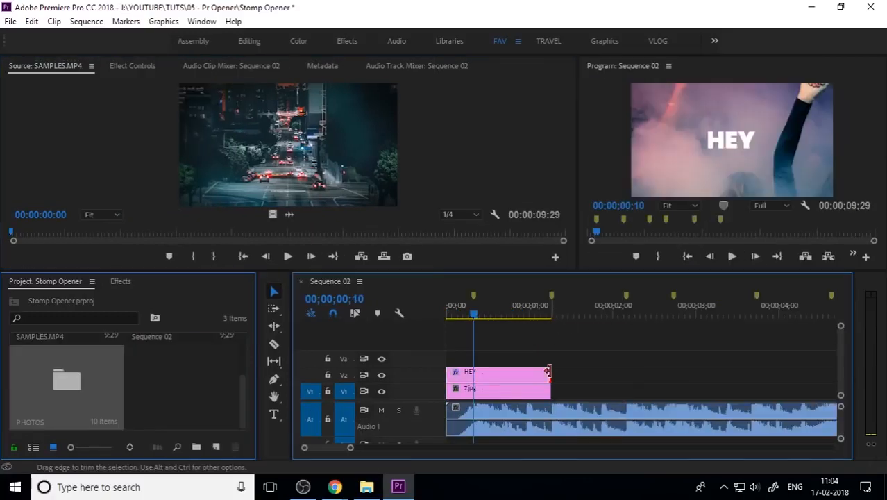
{"action": "left_click", "coordinate": [490, 379]}
{"action": "key", "text": "ctrl+k"}
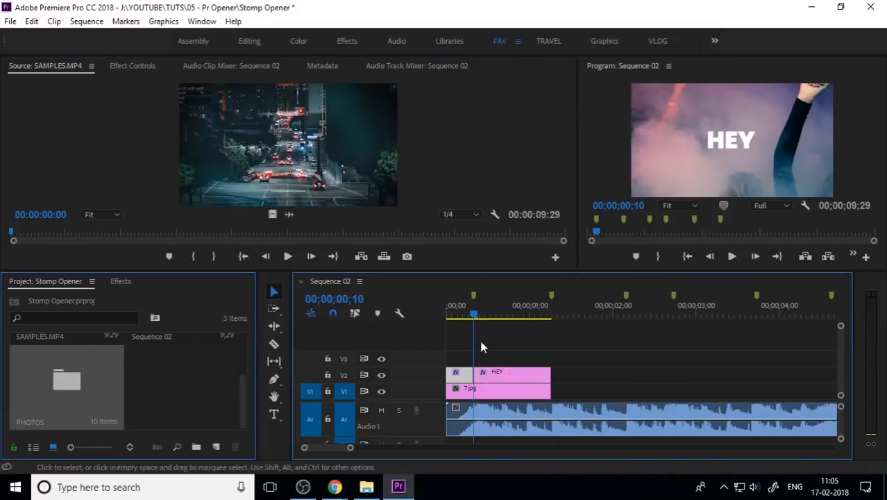
Play from the start and split the HEY graphic again at 00;00;20
{"action": "left_click_drag", "start_coordinate": [474, 316], "coordinate": [429, 315]}
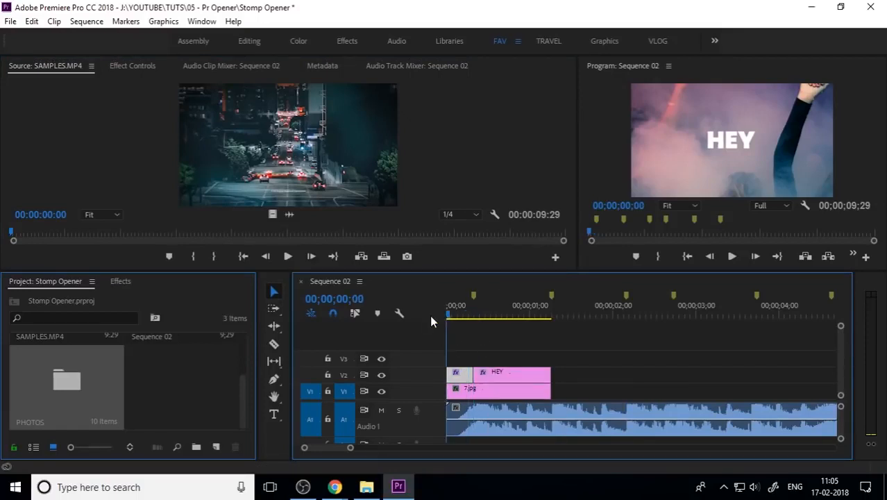
{"action": "key", "text": "space"}
{"action": "left_click_drag", "start_coordinate": [526, 316], "coordinate": [501, 316]}
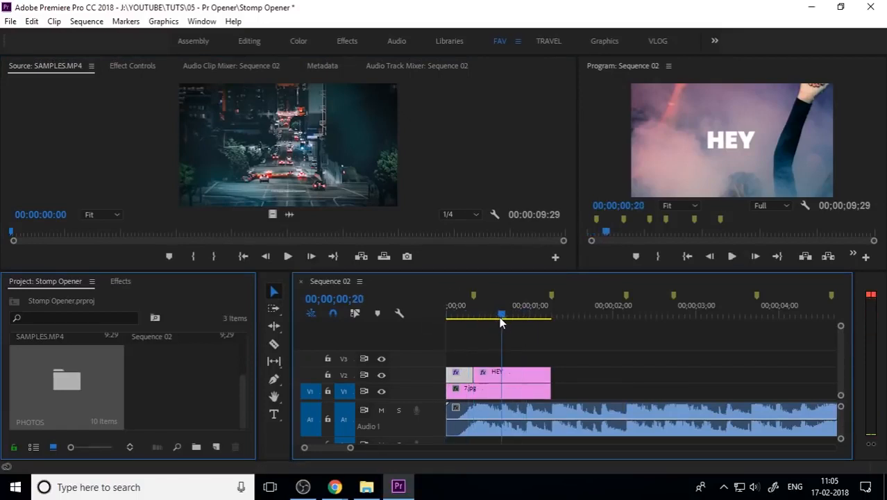
{"action": "left_click", "coordinate": [520, 372]}
{"action": "key", "text": "ctrl+k"}
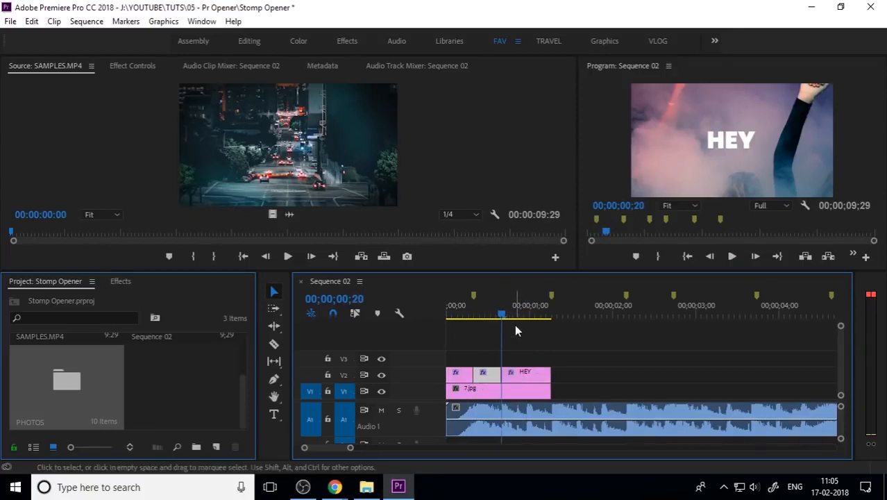
Play the opening and split the HEY graphic a third time at 00;00;29
{"action": "left_click_drag", "start_coordinate": [503, 317], "coordinate": [448, 318]}
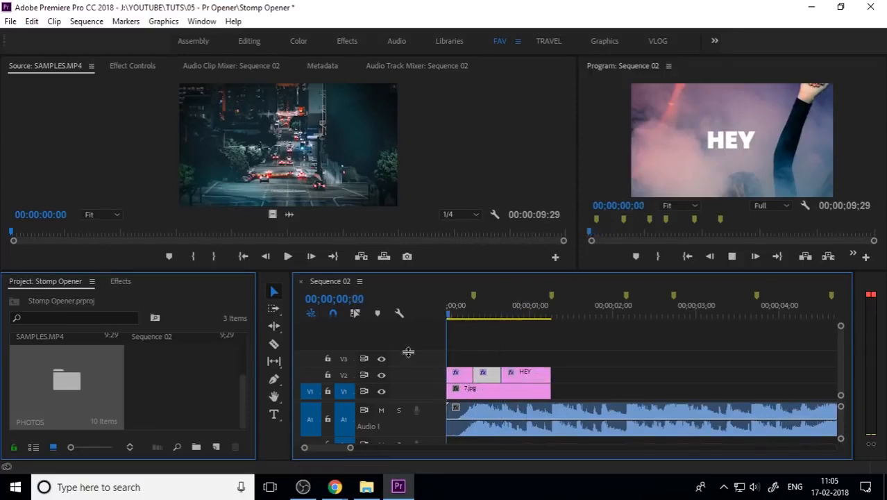
{"action": "key", "text": "space"}
{"action": "key", "text": "space"}
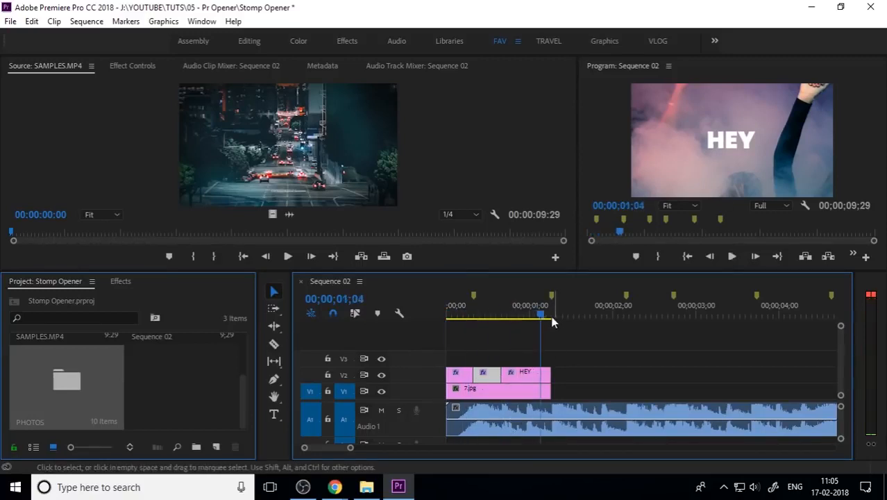
{"action": "mouse_move", "coordinate": [531, 318]}
{"action": "left_mouse_down"}
{"action": "mouse_move", "coordinate": [515, 319]}
{"action": "mouse_move", "coordinate": [525, 322]}
{"action": "left_mouse_up"}
{"action": "left_click", "coordinate": [526, 373]}
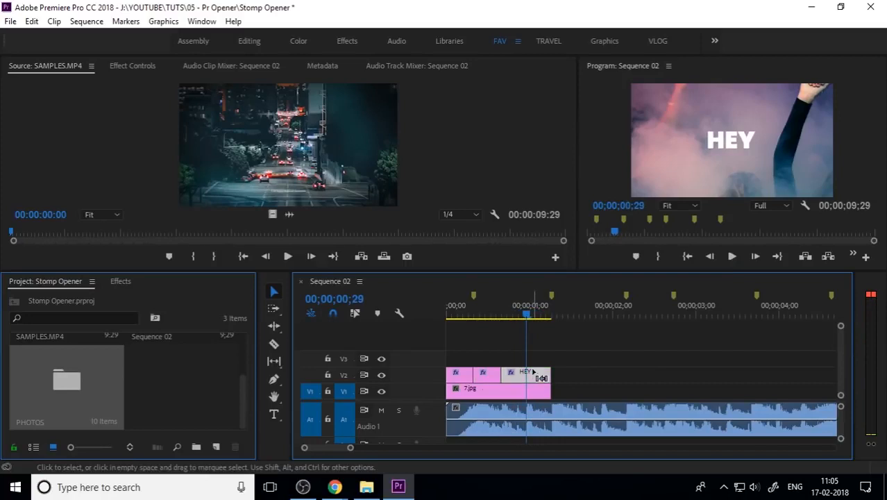
{"action": "key", "text": "ctrl+k"}
Change the text of the second HEY segment to ITS with the Type tool
{"action": "left_click_drag", "start_coordinate": [525, 316], "coordinate": [484, 348]}
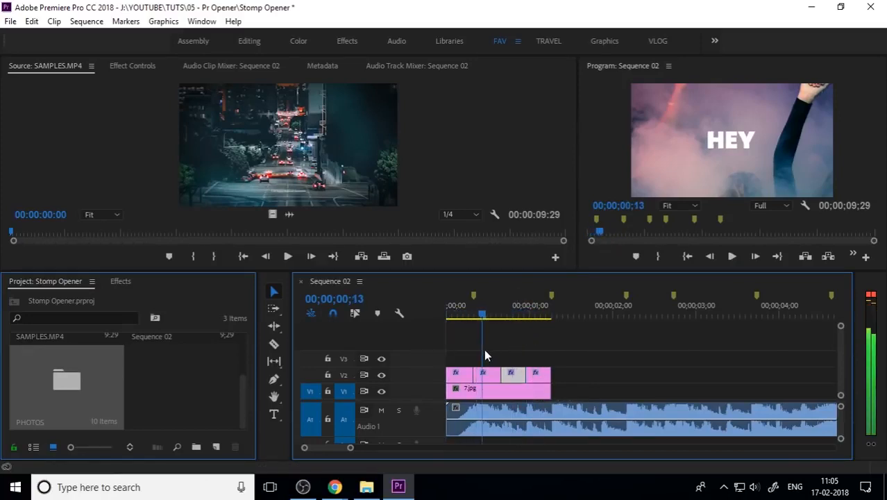
{"action": "left_click", "coordinate": [489, 375]}
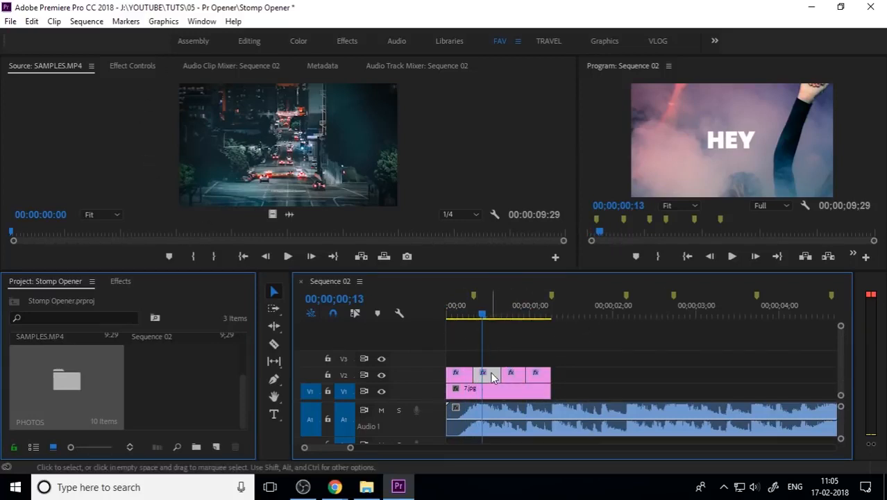
{"action": "left_click", "coordinate": [273, 414]}
{"action": "left_click", "coordinate": [730, 144]}
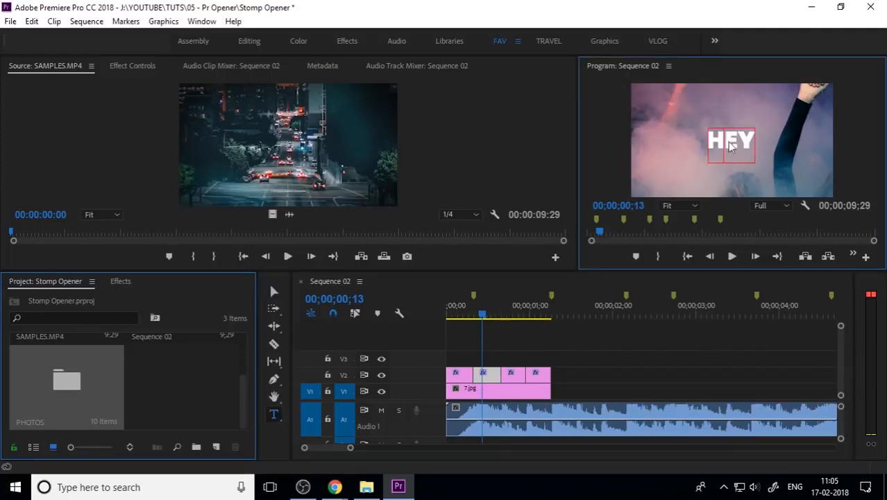
{"action": "double_click", "coordinate": [729, 140]}
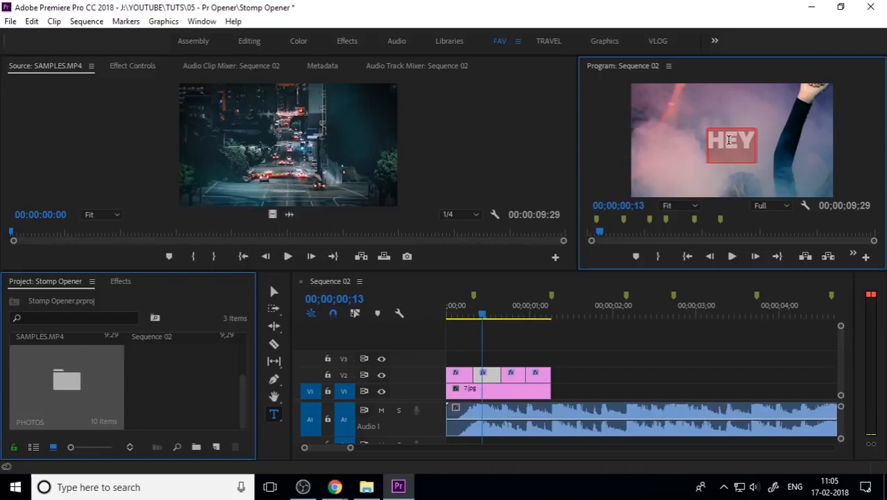
{"action": "type", "text": "ITS"}
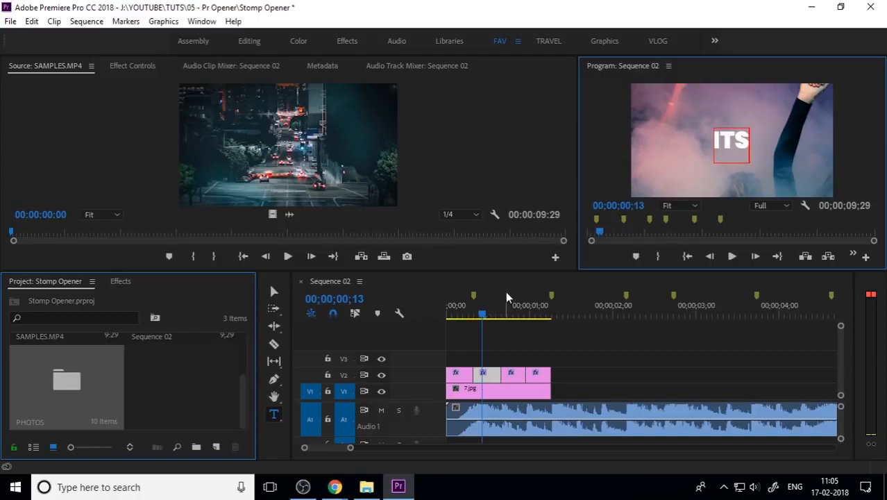
Replace the text of the third segment with ME
{"action": "left_click_drag", "start_coordinate": [486, 314], "coordinate": [515, 314]}
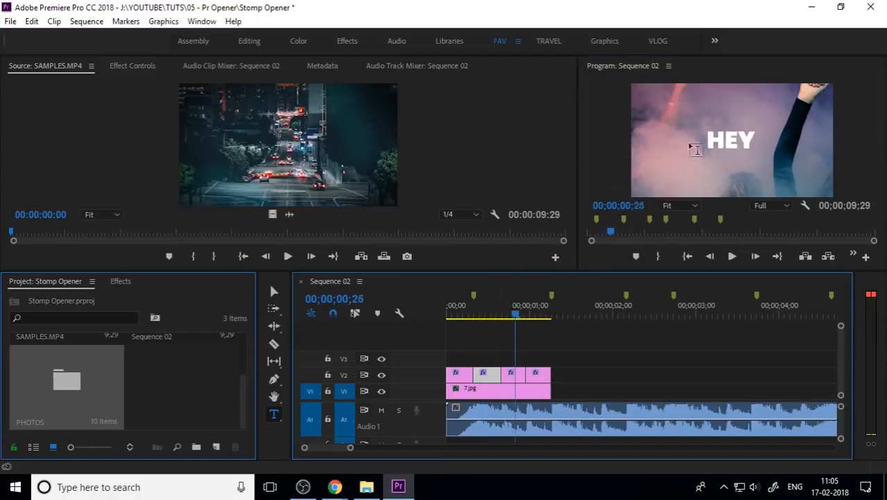
{"action": "left_click", "coordinate": [731, 134]}
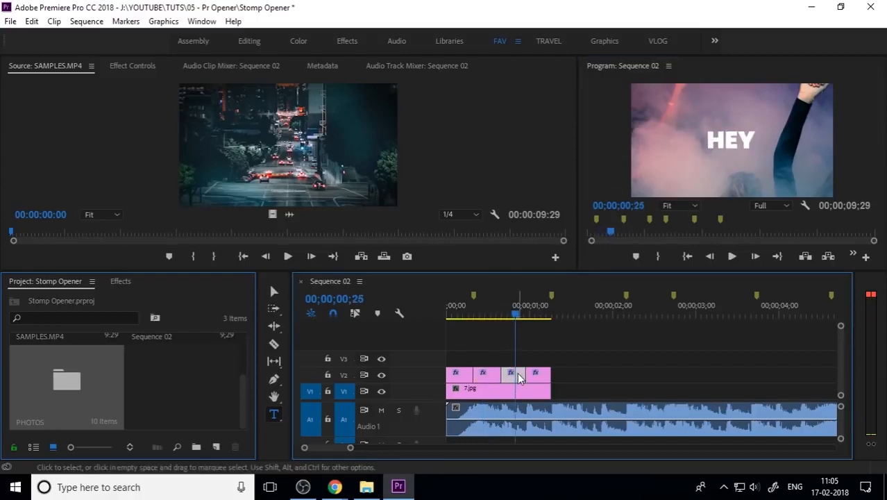
{"action": "left_click", "coordinate": [735, 131]}
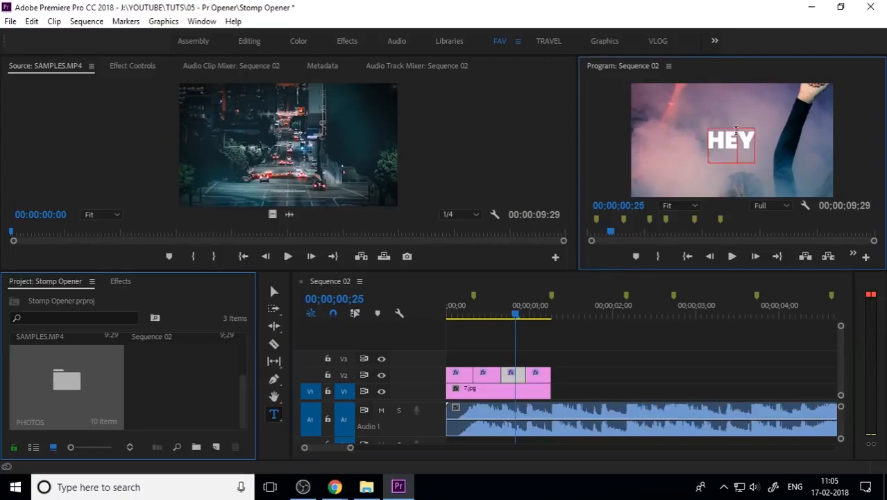
{"action": "key", "text": "ctrl+a"}
{"action": "type", "text": "ME"}
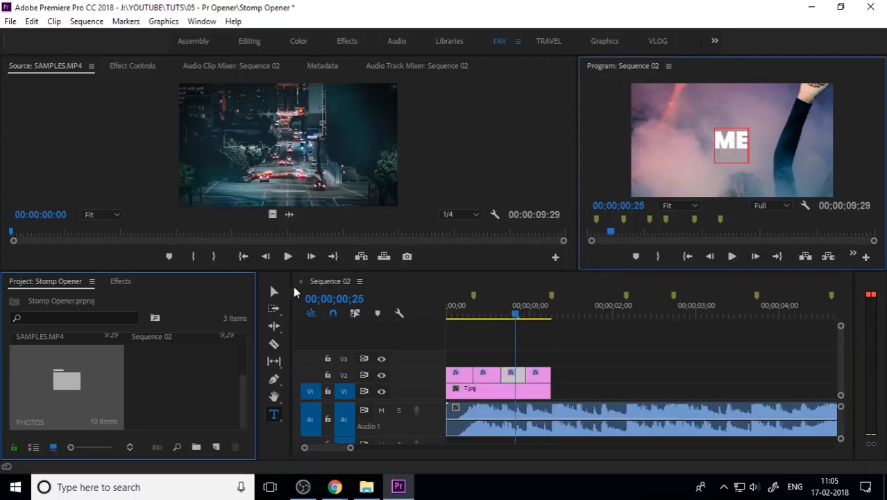
Replace the fourth segment's text with the creator's name and deselect the clip
{"action": "left_click", "coordinate": [273, 291]}
{"action": "left_click_drag", "start_coordinate": [517, 320], "coordinate": [543, 326]}
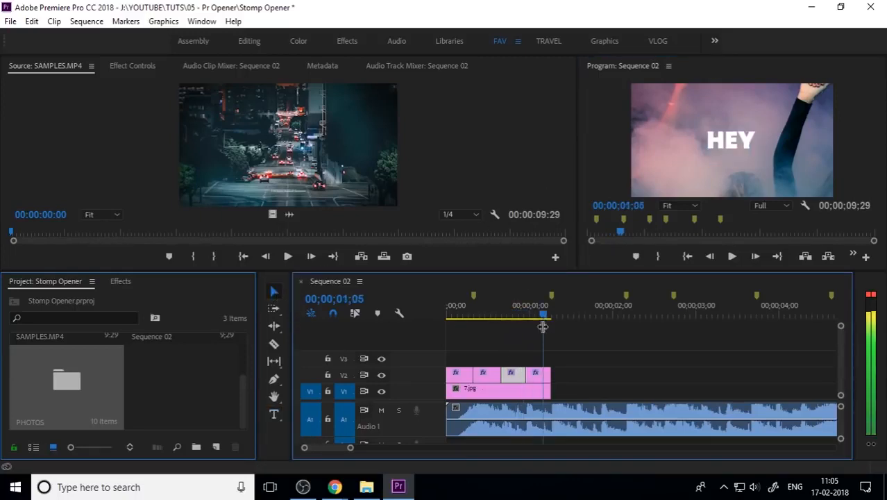
{"action": "left_click", "coordinate": [536, 376]}
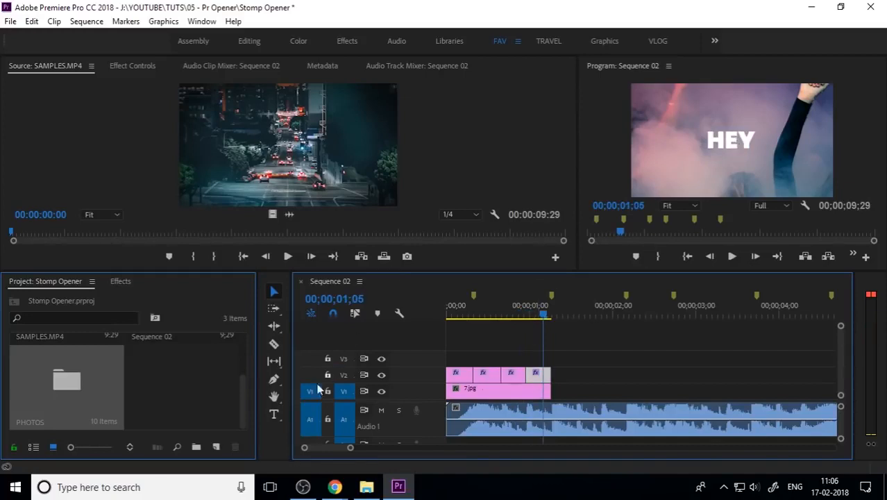
{"action": "left_click", "coordinate": [274, 414]}
{"action": "left_click", "coordinate": [738, 140]}
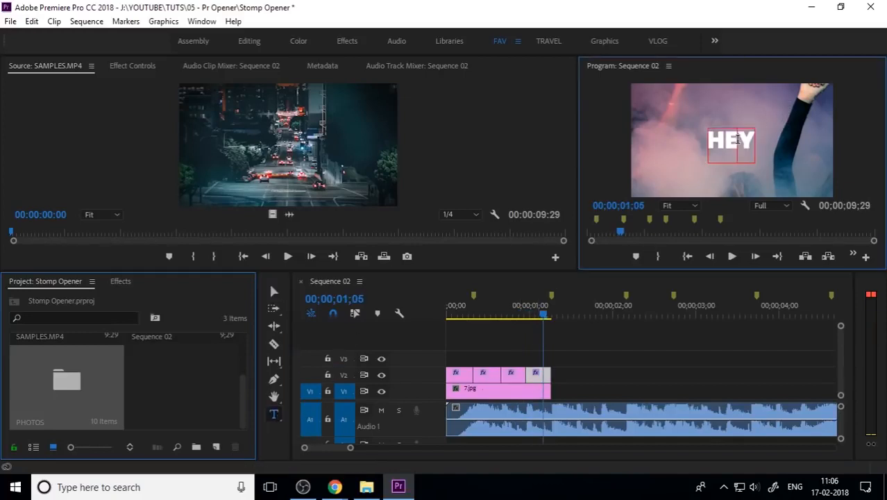
{"action": "key", "text": "ctrl+a"}
{"action": "type", "text": "IRSHAD"}
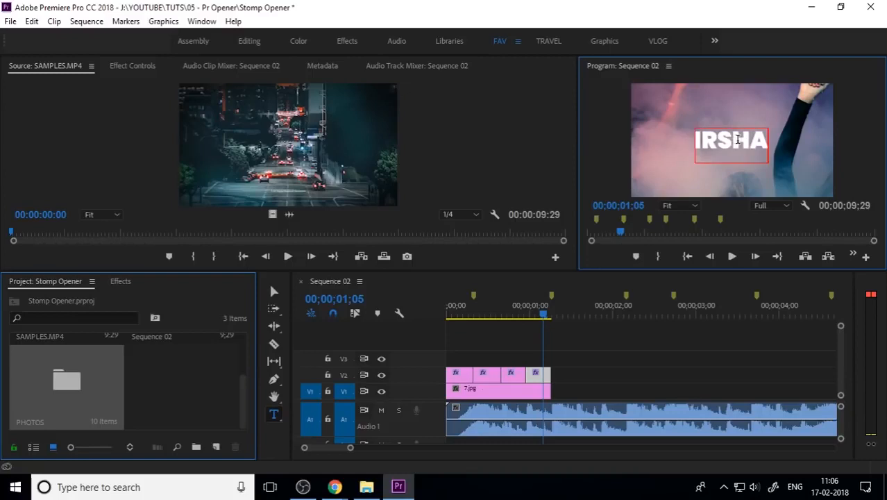
{"action": "left_click", "coordinate": [273, 292]}
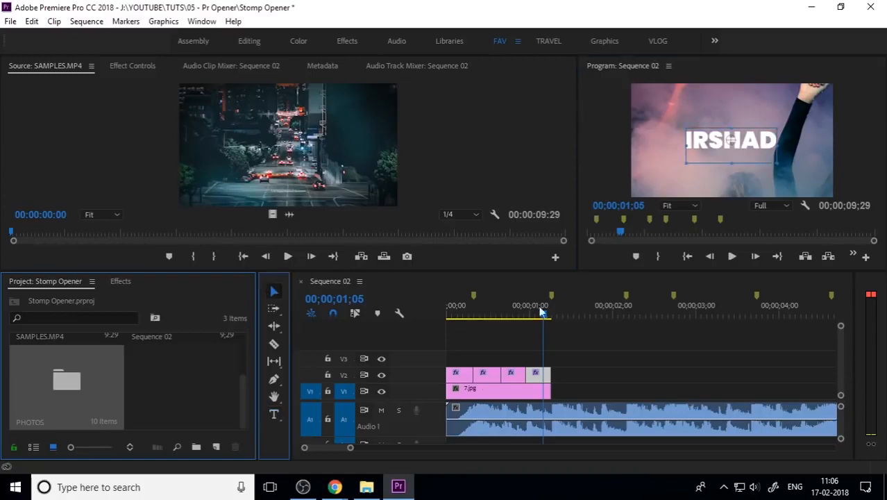
{"action": "left_click", "coordinate": [597, 358]}
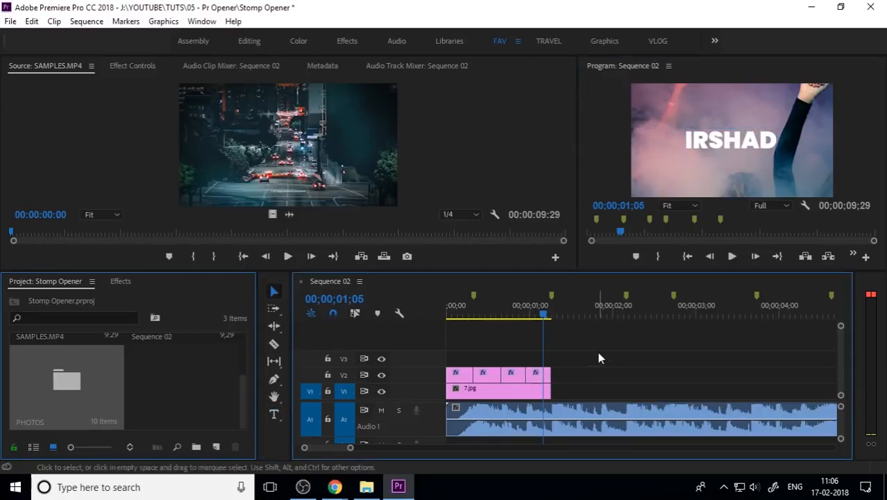
Play back the opening to review the title changes on the beats
{"action": "left_click_drag", "start_coordinate": [543, 315], "coordinate": [448, 317]}
{"action": "key", "text": "space"}
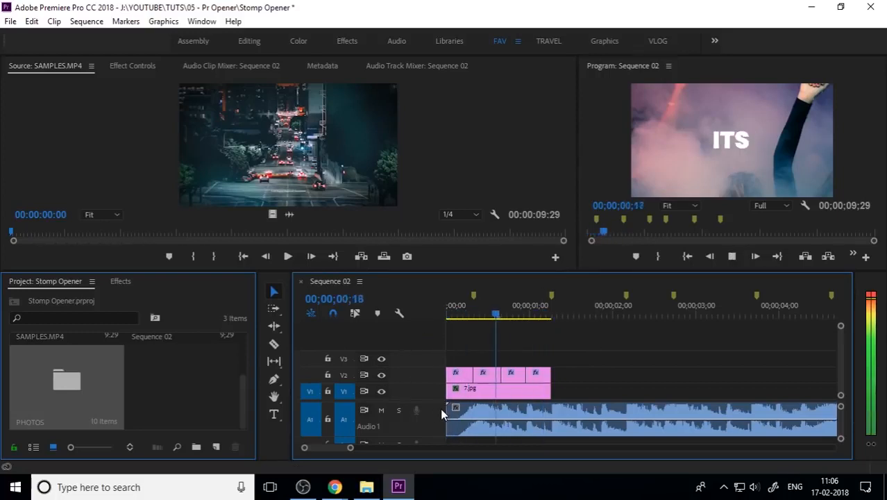
{"action": "key", "text": "space"}
{"action": "key", "text": "Home"}
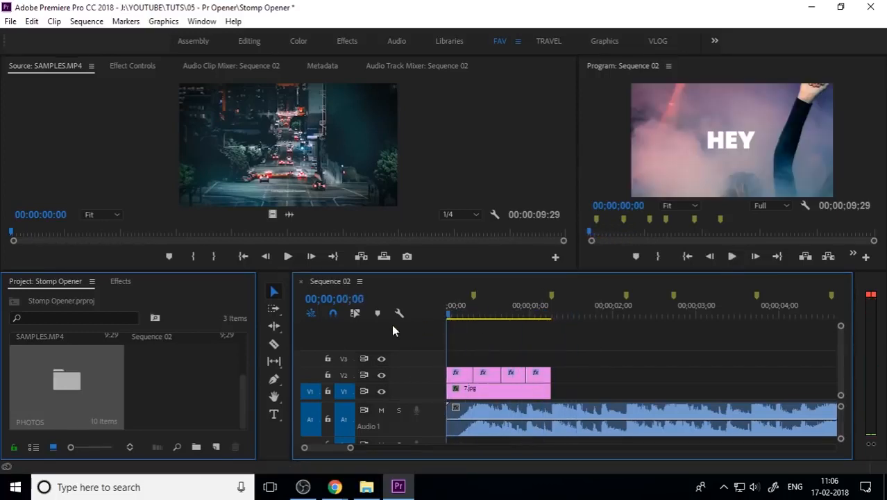
{"action": "key", "text": "space"}
{"action": "key", "text": "space"}
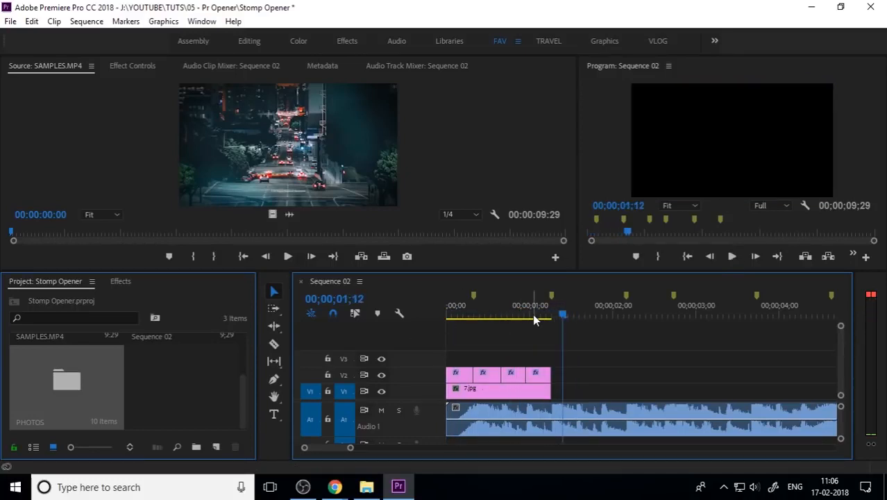
{"action": "left_click_drag", "start_coordinate": [549, 316], "coordinate": [507, 315]}
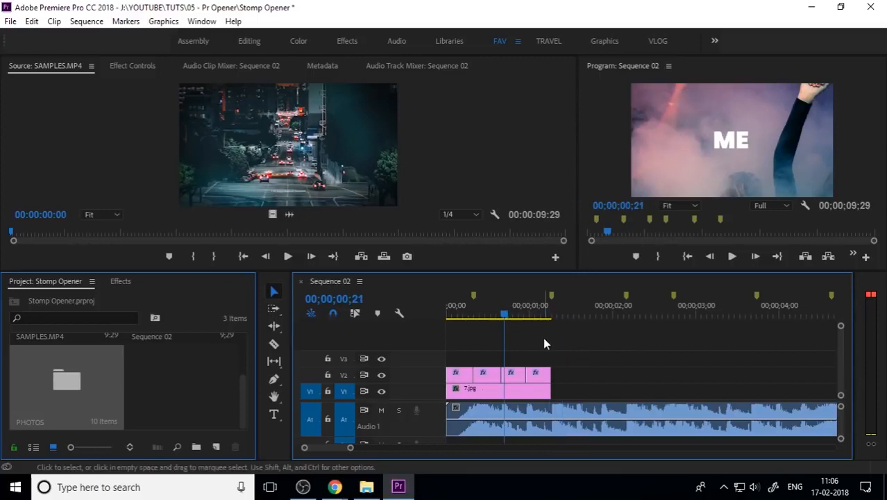
Nest the four title segments into a sequence named TEXT 1
{"action": "left_click_drag", "start_coordinate": [569, 355], "coordinate": [447, 372]}
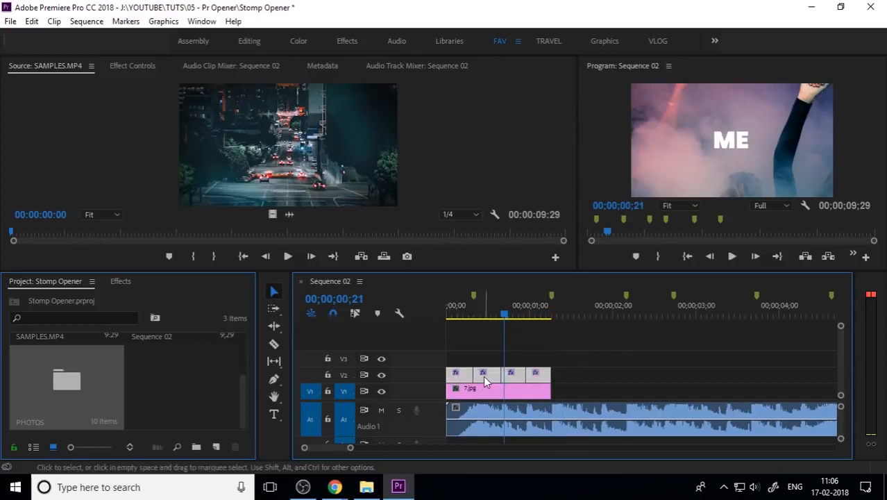
{"action": "right_click", "coordinate": [490, 379]}
{"action": "left_click", "coordinate": [531, 316]}
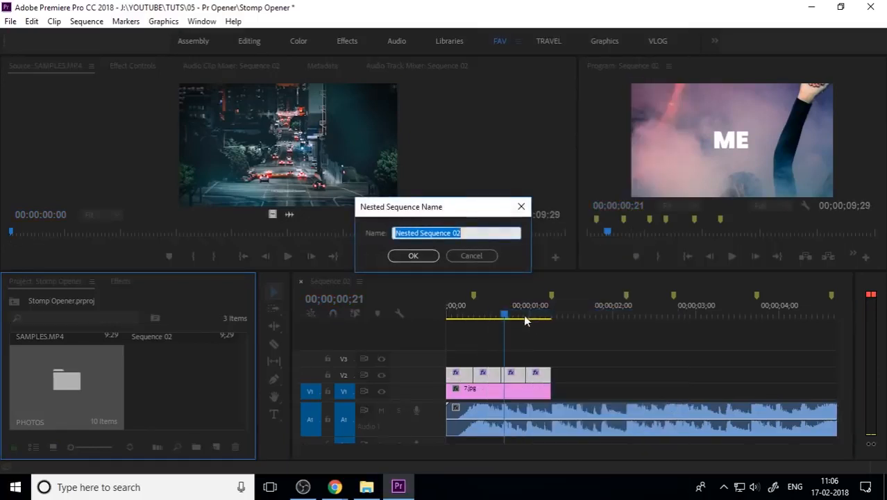
{"action": "type", "text": "TEX"}
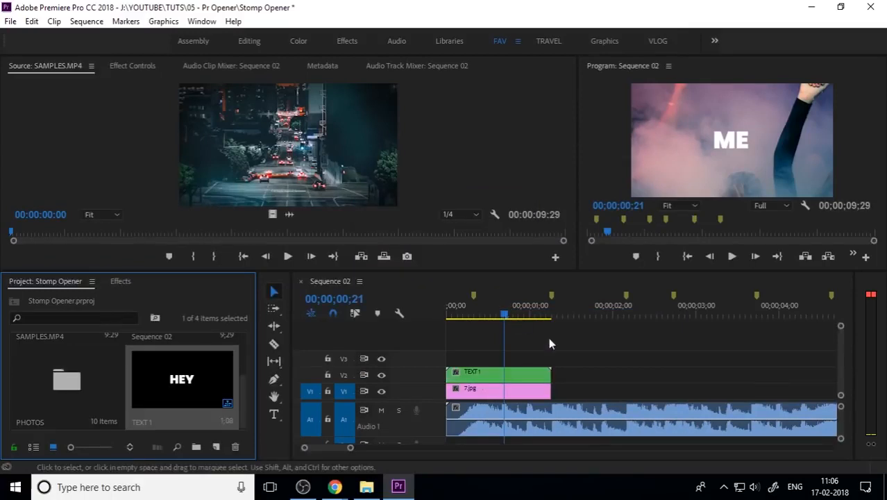
Nest the photo clip on track V1 into a sequence named PHOTOS 1
{"action": "left_click", "coordinate": [521, 393]}
{"action": "right_click", "coordinate": [522, 396]}
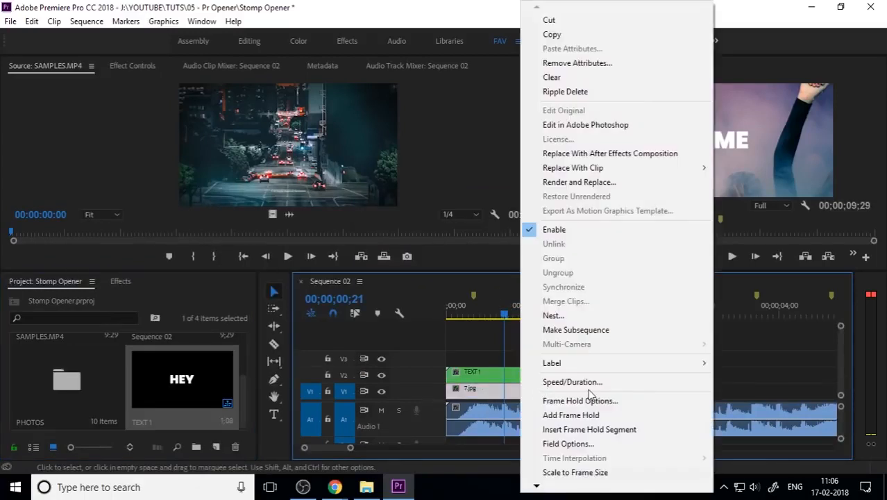
{"action": "left_click", "coordinate": [574, 315]}
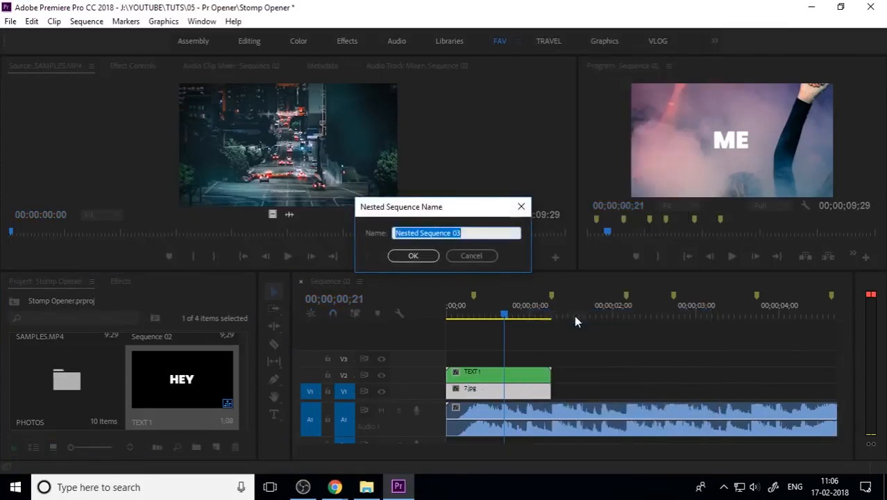
{"action": "type", "text": "PHOTOS "}
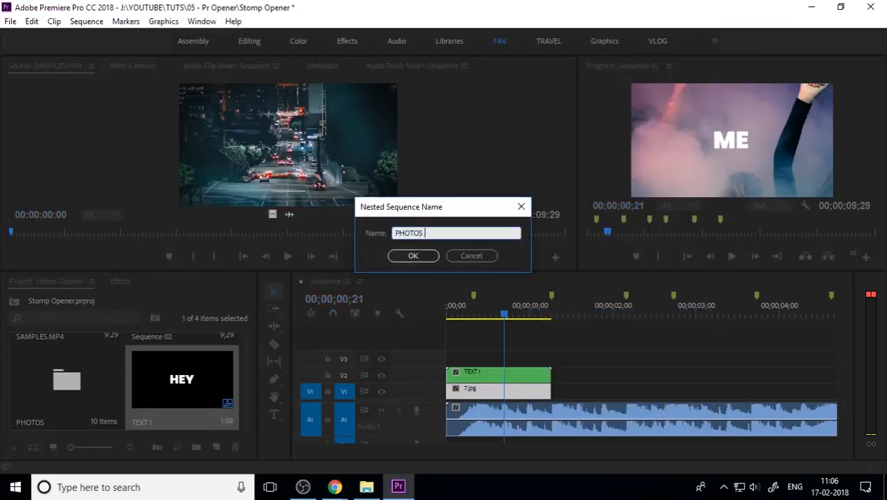
{"action": "type", "text": "1"}
{"action": "key", "text": "Return"}
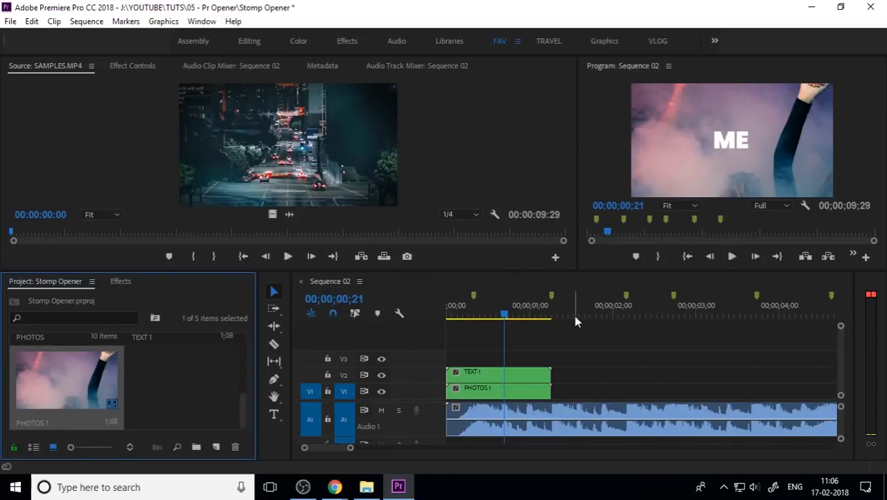
Create a new 1280 x 720 adjustment layer in the project
{"action": "left_click_drag", "start_coordinate": [511, 313], "coordinate": [448, 315]}
{"action": "left_click", "coordinate": [478, 371]}
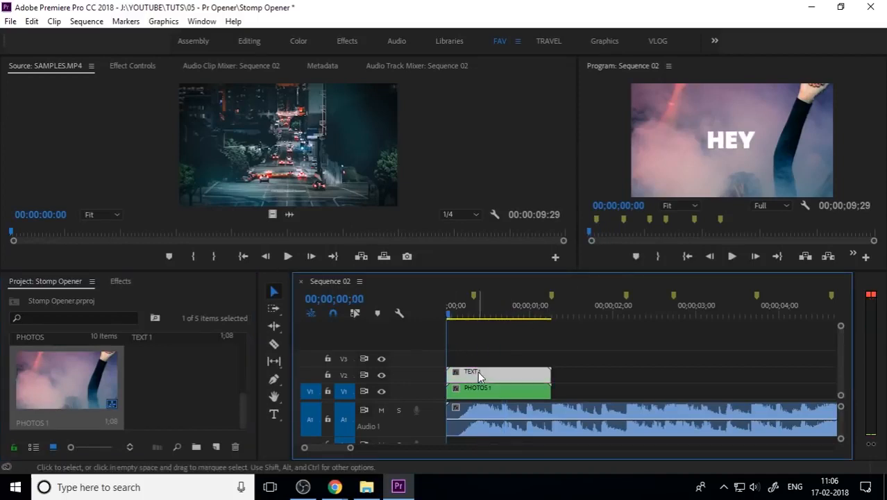
{"action": "left_click", "coordinate": [575, 351]}
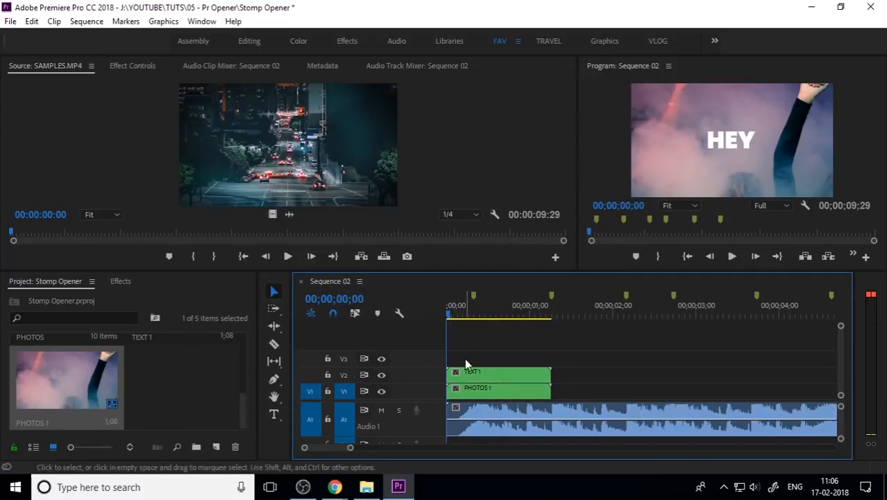
{"action": "left_click", "coordinate": [216, 446]}
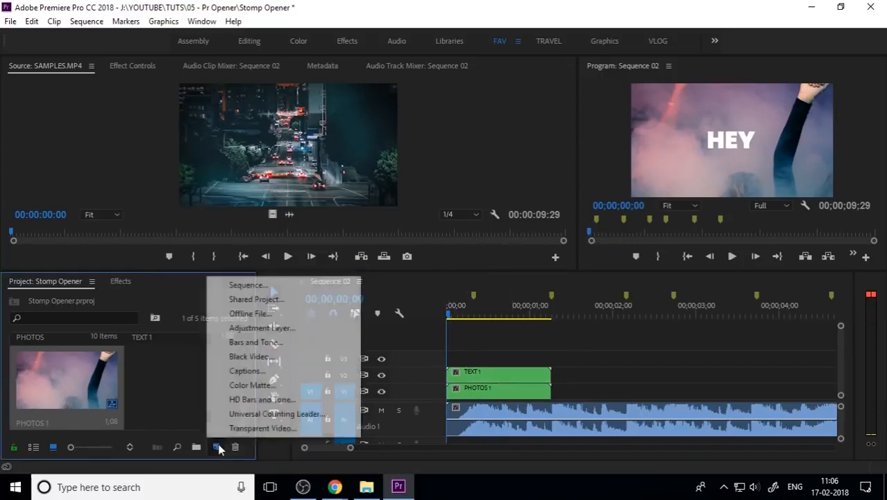
{"action": "left_click", "coordinate": [289, 328]}
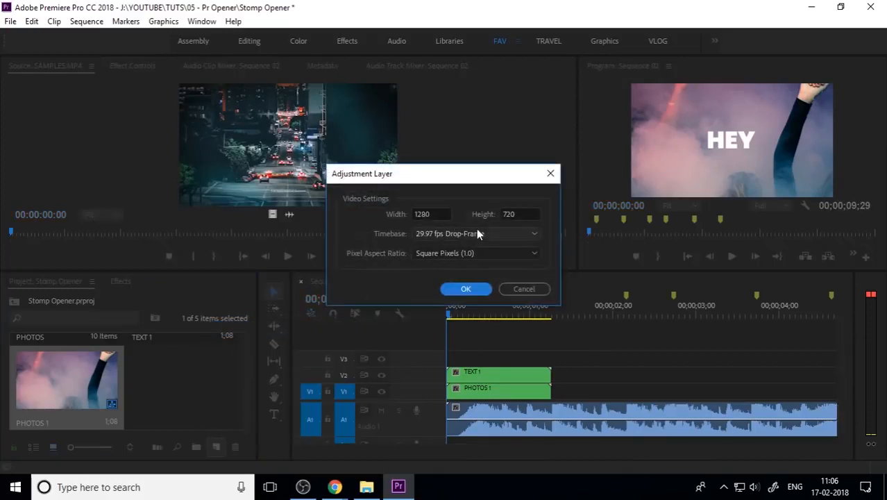
{"action": "left_click", "coordinate": [472, 287]}
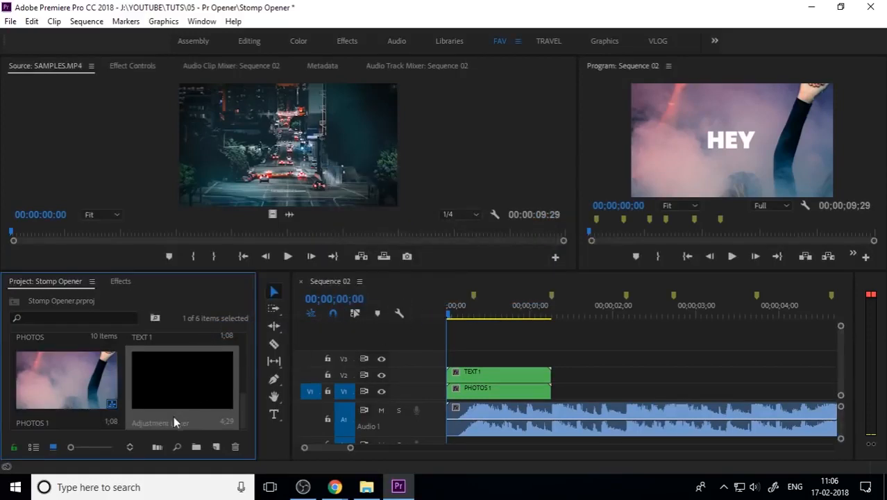
Rename the adjustment layer SCALE and place it on track V3 at the sequence start
{"action": "left_click", "coordinate": [173, 421]}
{"action": "type", "text": "sc"}
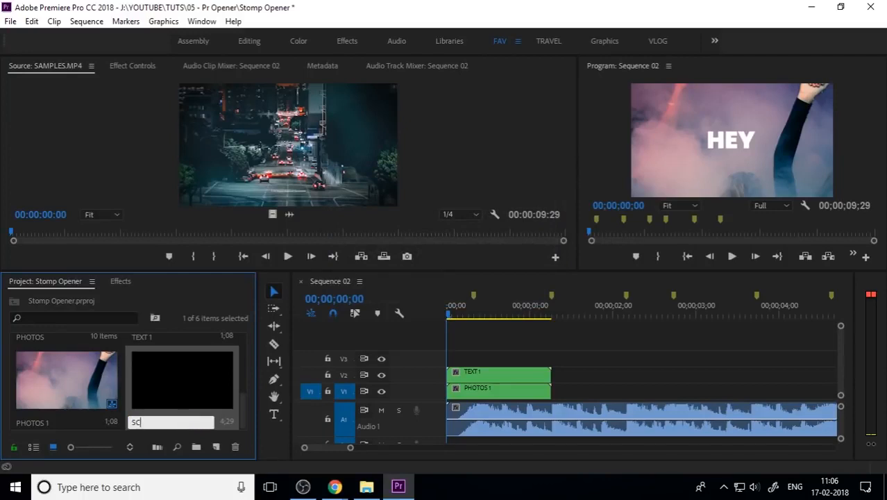
{"action": "type", "text": "ALE"}
{"action": "key", "text": "Return"}
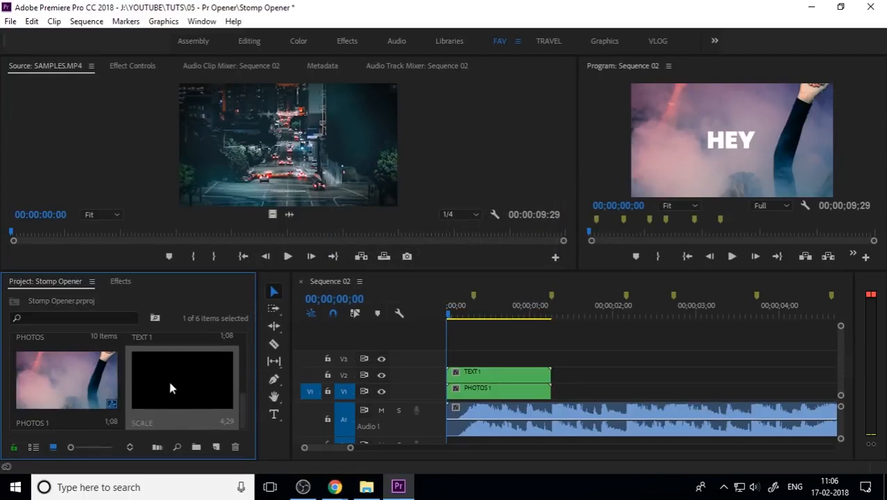
{"action": "left_click_drag", "start_coordinate": [168, 377], "coordinate": [452, 358]}
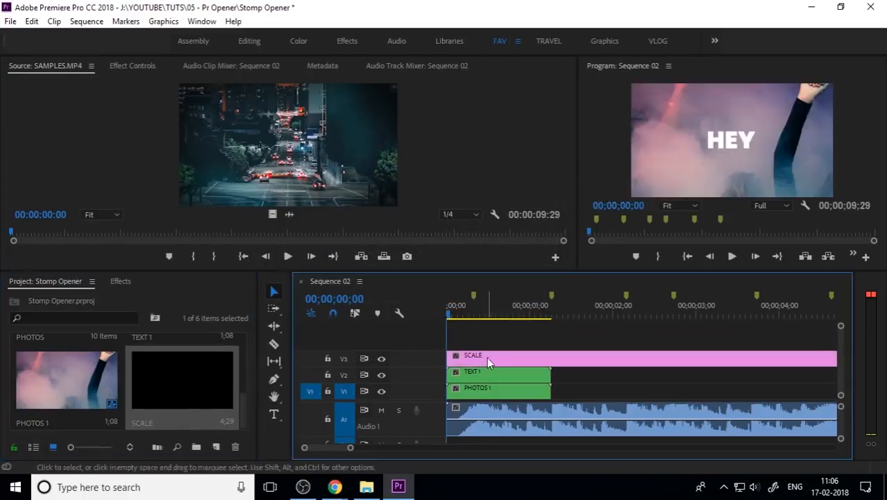
Trim the SCALE adjustment layer so it ends with the title and photo clips
{"action": "key", "text": "minus"}
{"action": "left_click_drag", "start_coordinate": [646, 355], "coordinate": [498, 358]}
{"action": "key", "text": "equal"}
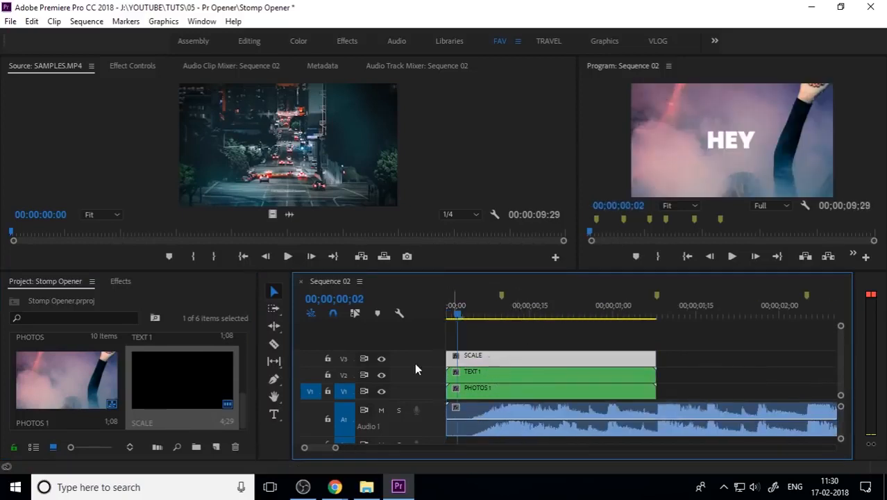
Apply the Distort Transform effect to the SCALE adjustment layer
{"action": "left_click", "coordinate": [122, 281]}
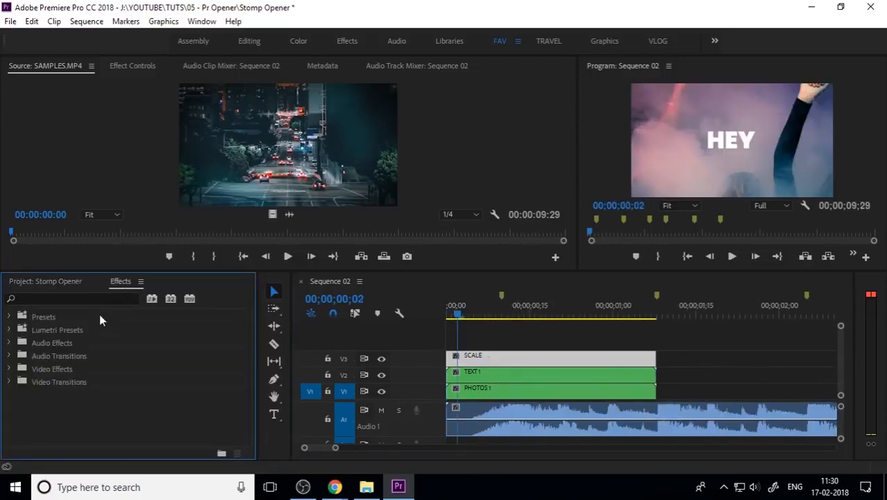
{"action": "double_click", "coordinate": [65, 367]}
{"action": "scroll", "coordinate": [101, 406], "scroll_direction": "down", "scroll_amount": 5}
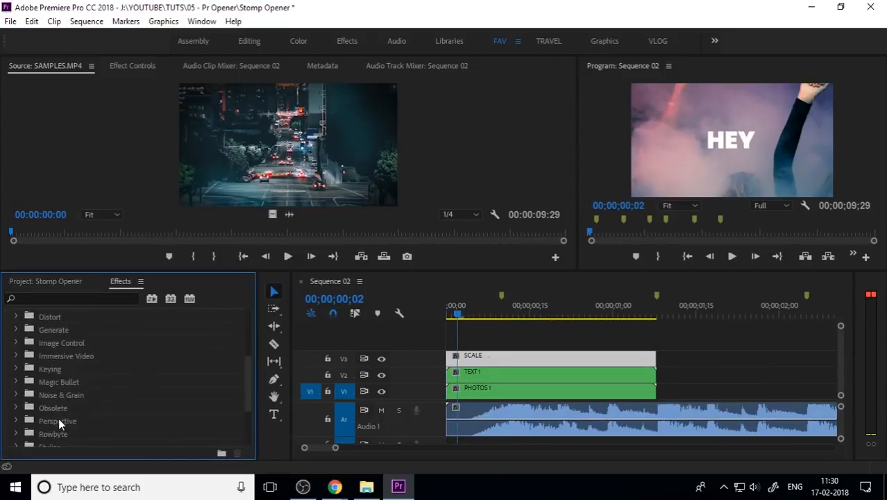
{"action": "scroll", "coordinate": [75, 415], "scroll_direction": "down", "scroll_amount": 3}
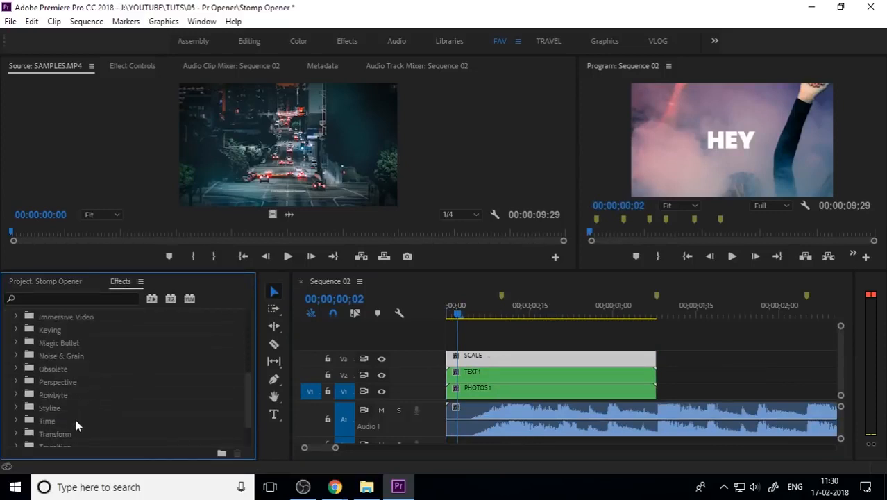
{"action": "double_click", "coordinate": [68, 434]}
{"action": "scroll", "coordinate": [97, 408], "scroll_direction": "down", "scroll_amount": 5}
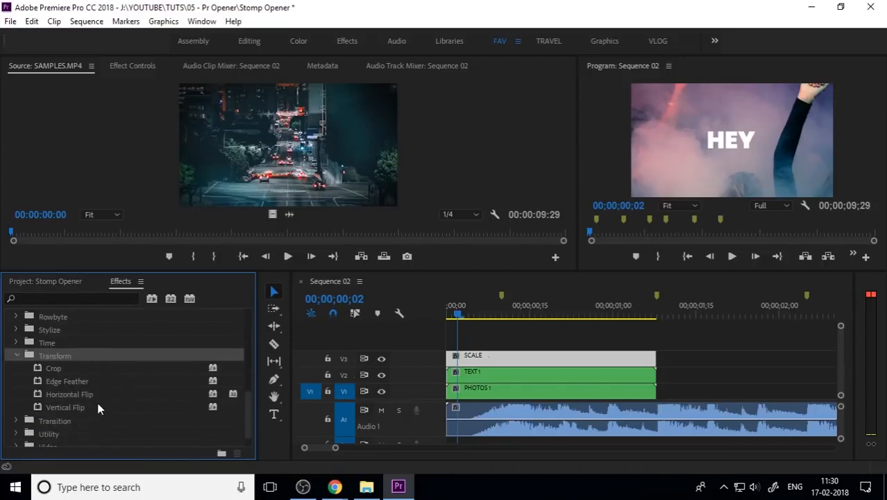
{"action": "scroll", "coordinate": [93, 412], "scroll_direction": "up", "scroll_amount": 10}
{"action": "scroll", "coordinate": [92, 412], "scroll_direction": "up", "scroll_amount": 2}
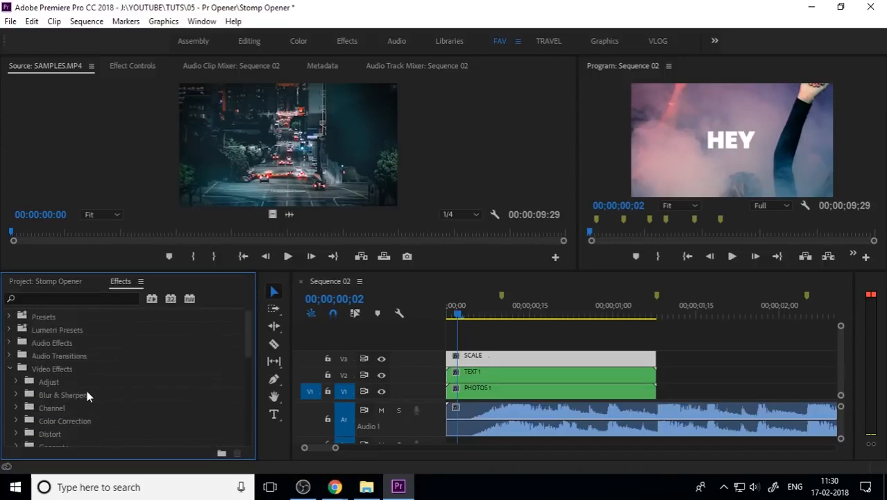
{"action": "left_click", "coordinate": [65, 359]}
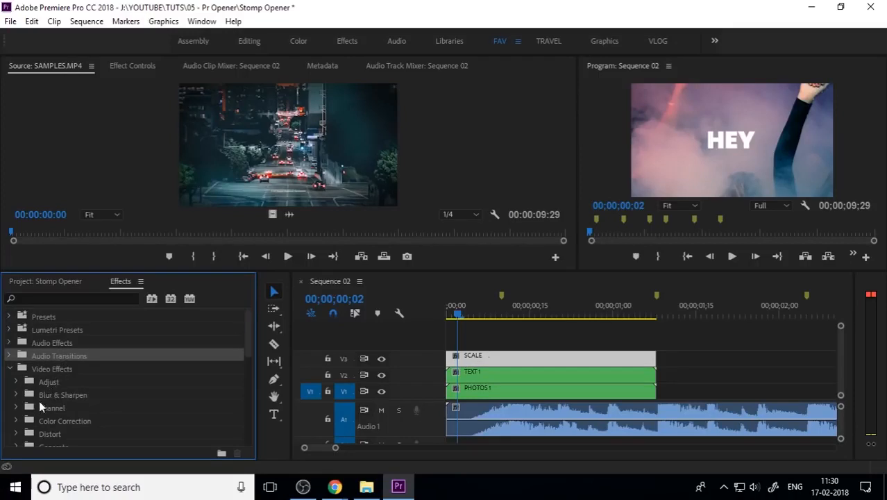
{"action": "scroll", "coordinate": [48, 407], "scroll_direction": "down", "scroll_amount": 2}
{"action": "double_click", "coordinate": [66, 396]}
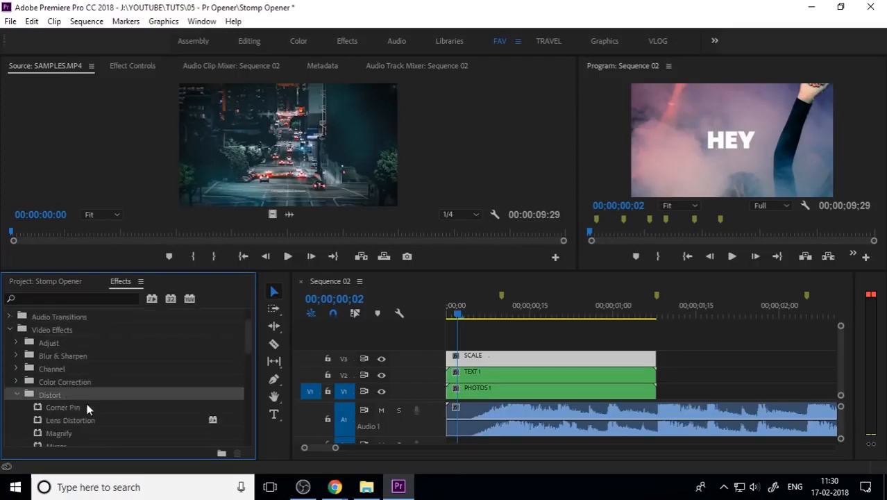
{"action": "scroll", "coordinate": [87, 409], "scroll_direction": "down", "scroll_amount": 4}
{"action": "left_click_drag", "start_coordinate": [72, 409], "coordinate": [488, 360]}
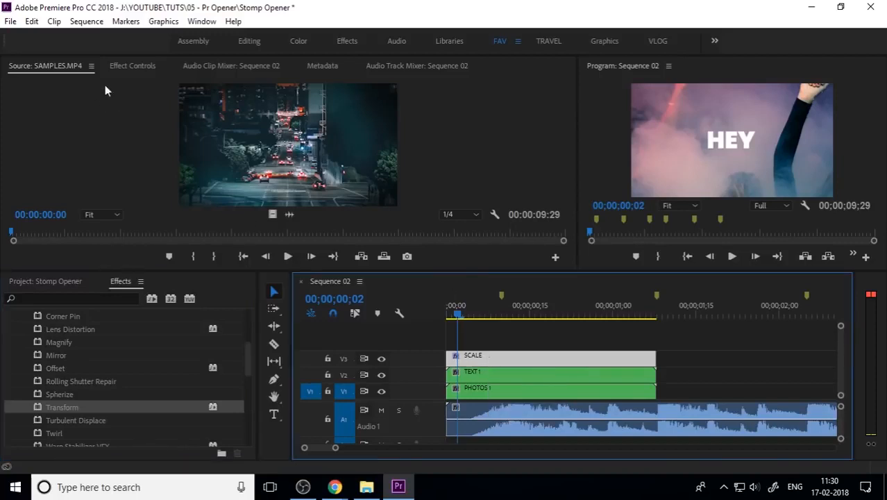
Open the SCALE layer's Effect Controls and widen that panel
{"action": "left_click", "coordinate": [143, 66]}
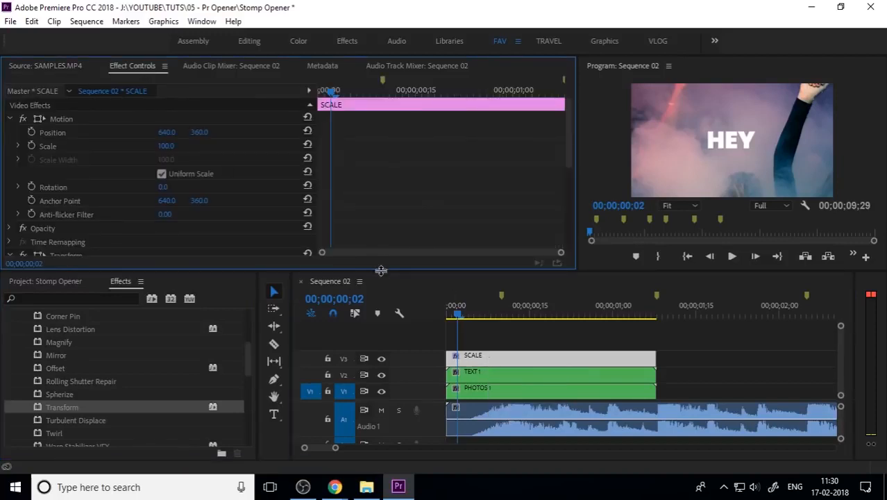
{"action": "left_click_drag", "start_coordinate": [379, 272], "coordinate": [374, 300]}
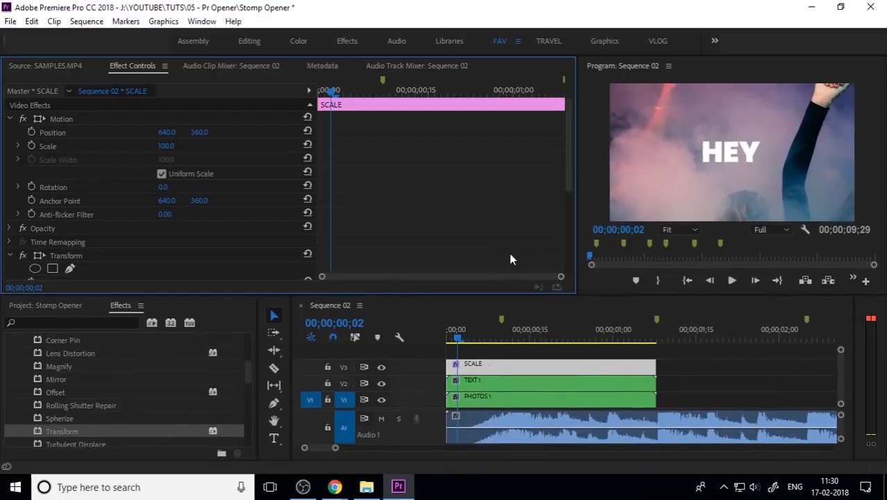
{"action": "left_click_drag", "start_coordinate": [576, 243], "coordinate": [441, 243]}
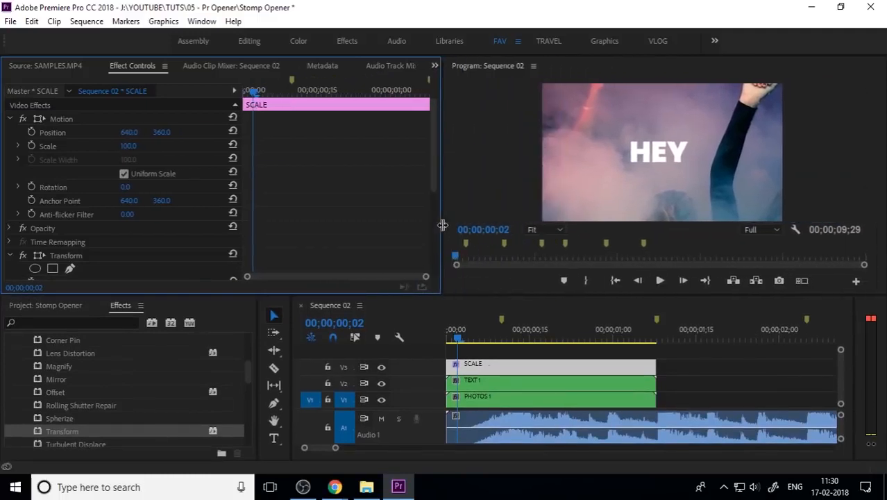
{"action": "scroll", "coordinate": [82, 418], "scroll_direction": "down", "scroll_amount": 3}
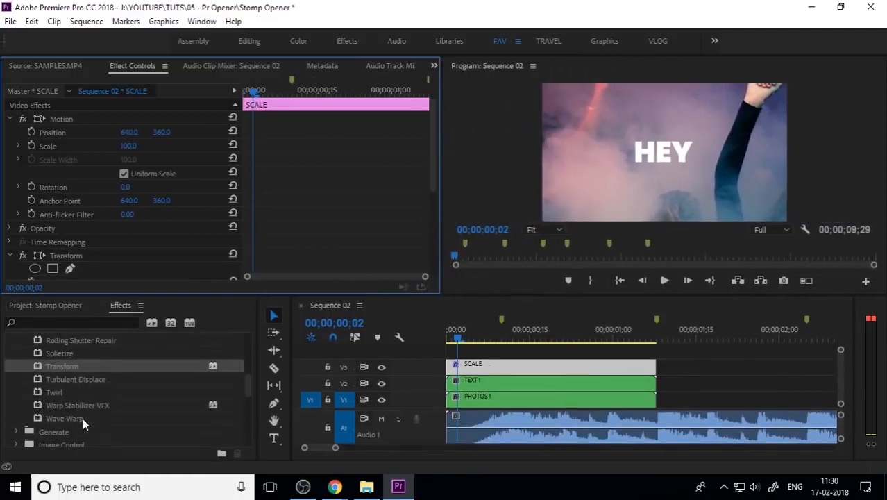
{"action": "scroll", "coordinate": [82, 417], "scroll_direction": "down", "scroll_amount": 2}
{"action": "left_click", "coordinate": [66, 392]}
{"action": "double_click", "coordinate": [66, 393]}
{"action": "scroll", "coordinate": [75, 403], "scroll_direction": "down", "scroll_amount": 4}
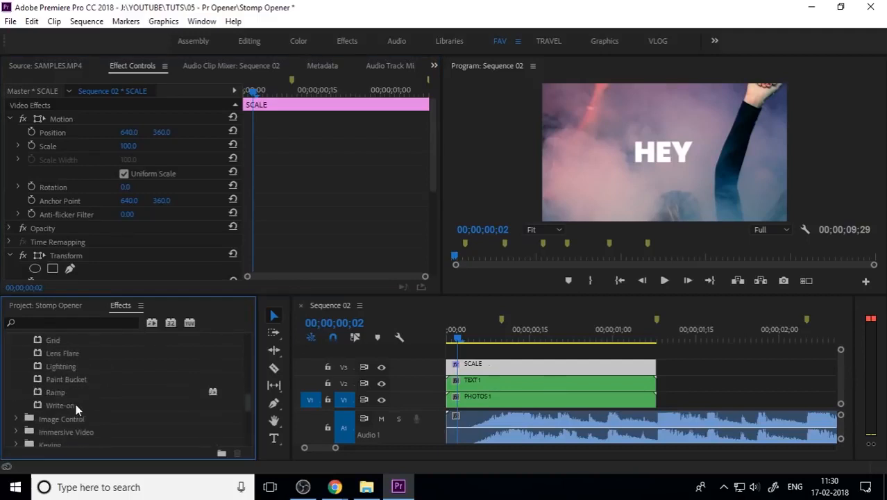
{"action": "scroll", "coordinate": [77, 415], "scroll_direction": "up", "scroll_amount": 4}
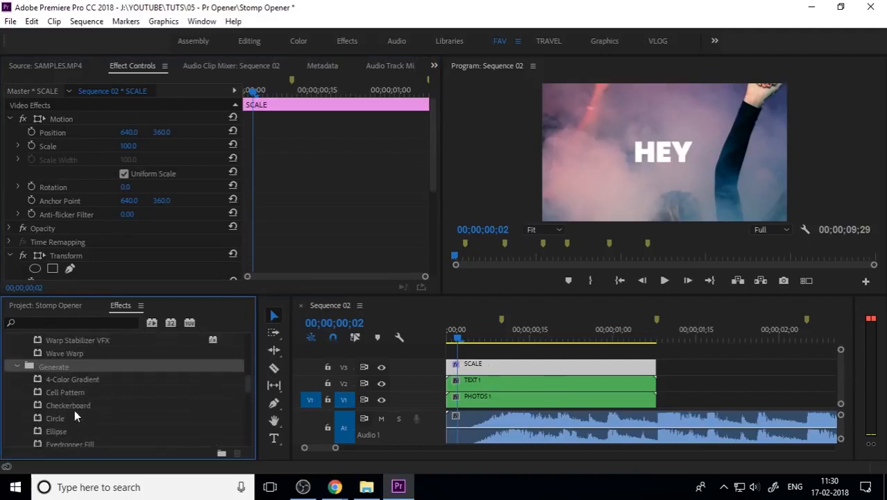
{"action": "left_click", "coordinate": [15, 368]}
{"action": "scroll", "coordinate": [142, 420], "scroll_direction": "up", "scroll_amount": 3}
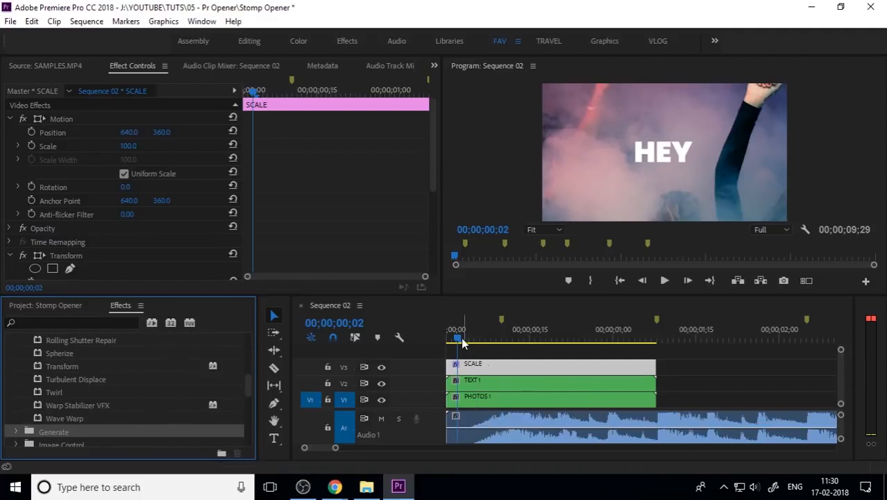
Try setting the Transform effect's Scale to 134 and undo that change
{"action": "left_click", "coordinate": [14, 123]}
{"action": "left_click", "coordinate": [11, 118]}
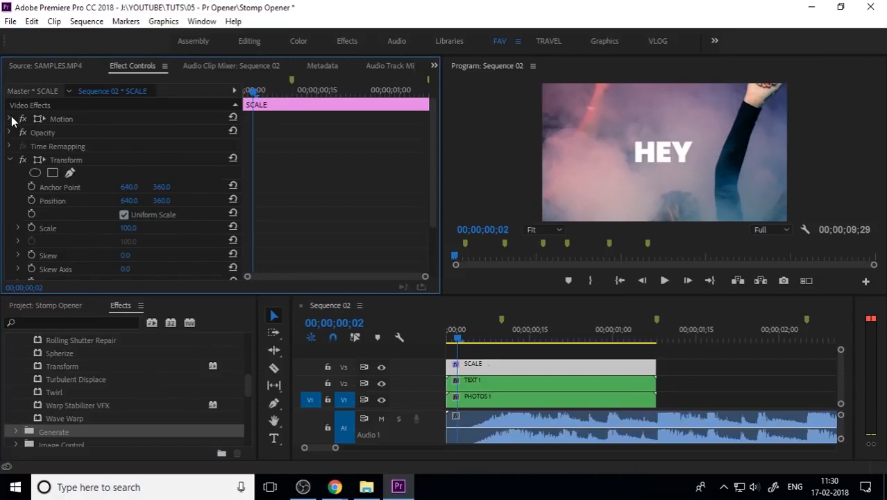
{"action": "left_click", "coordinate": [10, 119]}
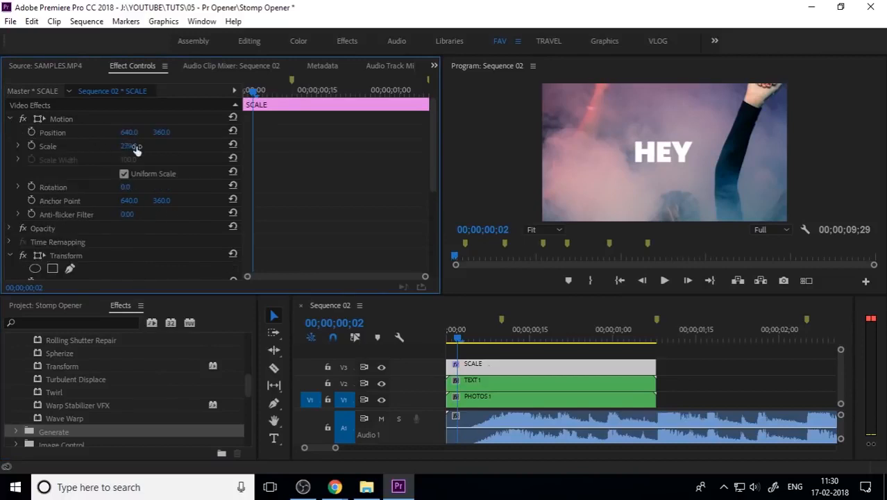
{"action": "left_click", "coordinate": [10, 120]}
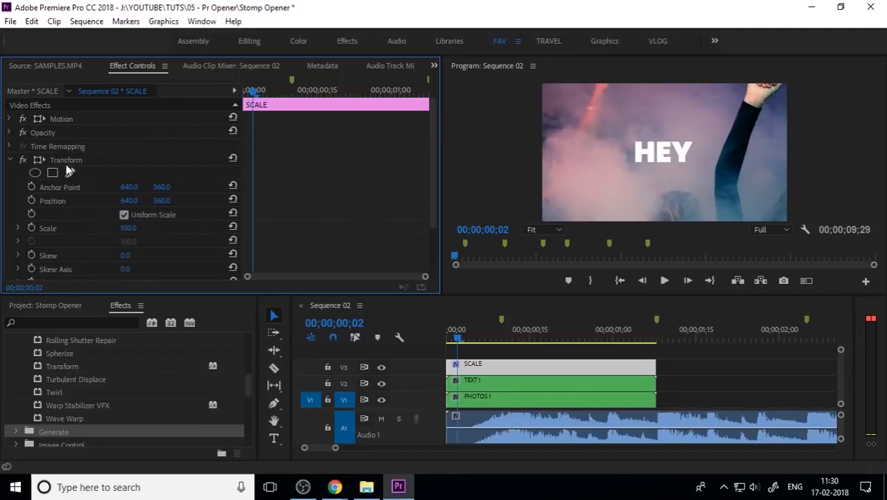
{"action": "left_click_drag", "start_coordinate": [130, 229], "coordinate": [138, 227]}
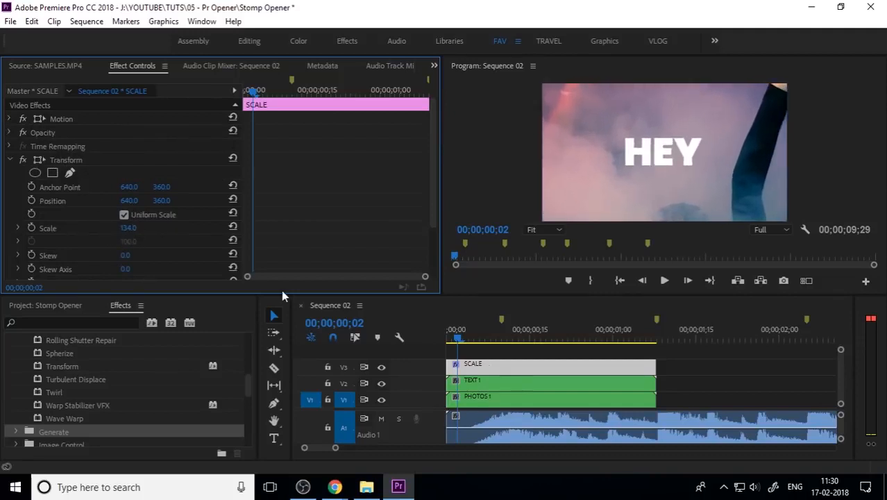
{"action": "key", "text": "ctrl+z"}
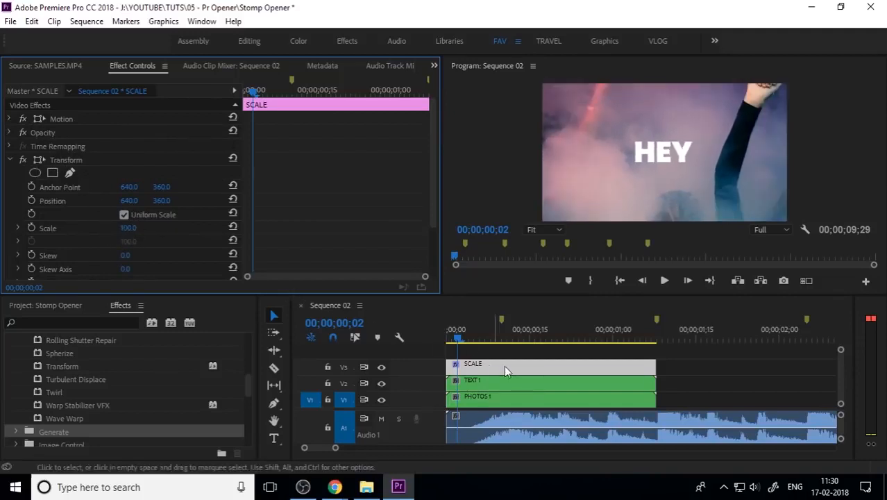
Add a Transform Scale keyframe at 100 at frame 00;00;00;06
{"action": "left_click", "coordinate": [448, 339]}
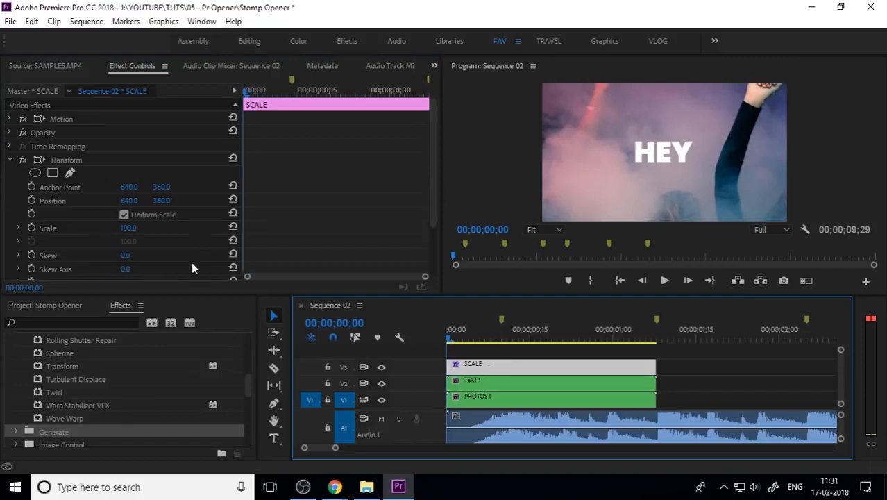
{"action": "left_click_drag", "start_coordinate": [291, 95], "coordinate": [273, 111]}
{"action": "left_click", "coordinate": [31, 227]}
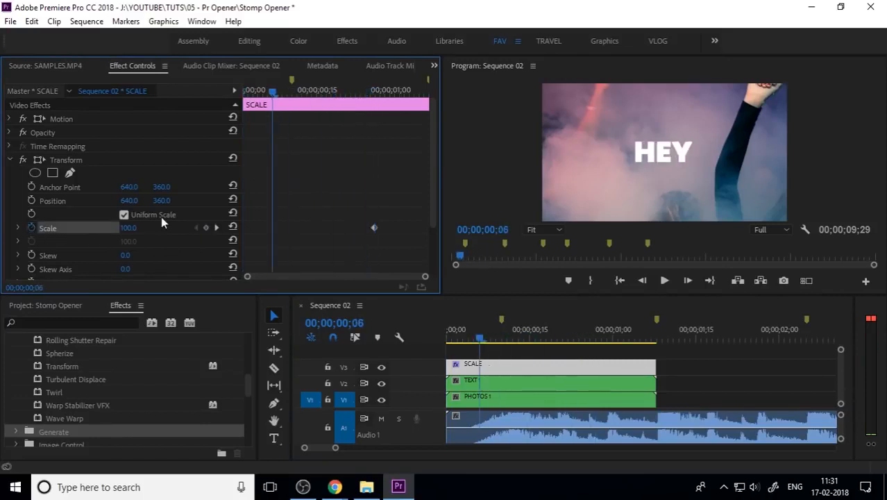
Set the Transform Scale to 135 at the current frame, creating a second keyframe
{"action": "left_click_drag", "start_coordinate": [129, 228], "coordinate": [138, 229]}
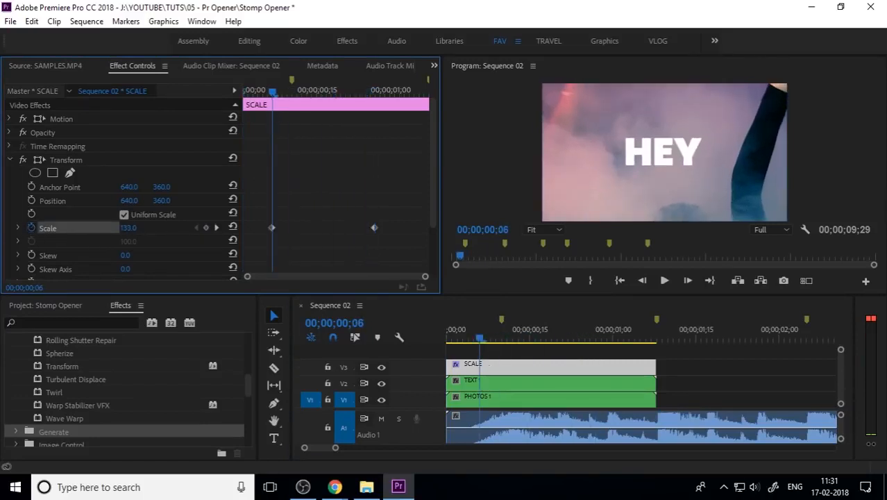
{"action": "left_click", "coordinate": [132, 228]}
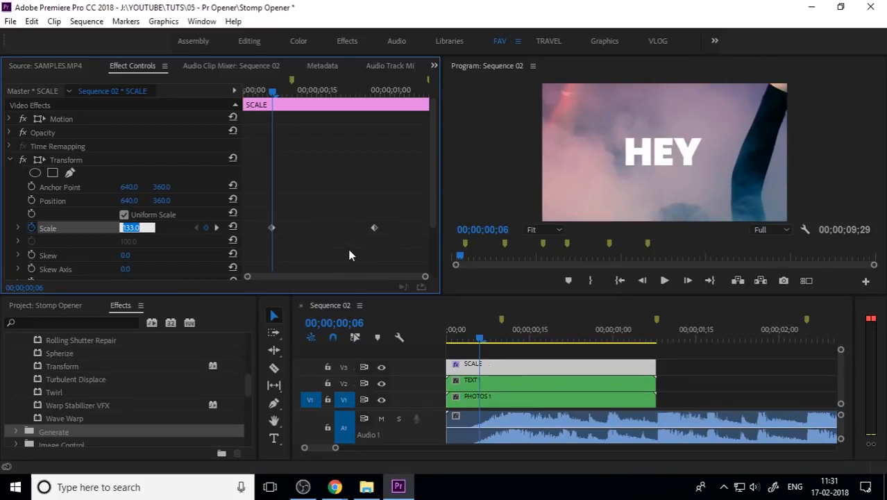
{"action": "type", "text": "135"}
{"action": "key", "text": "Return"}
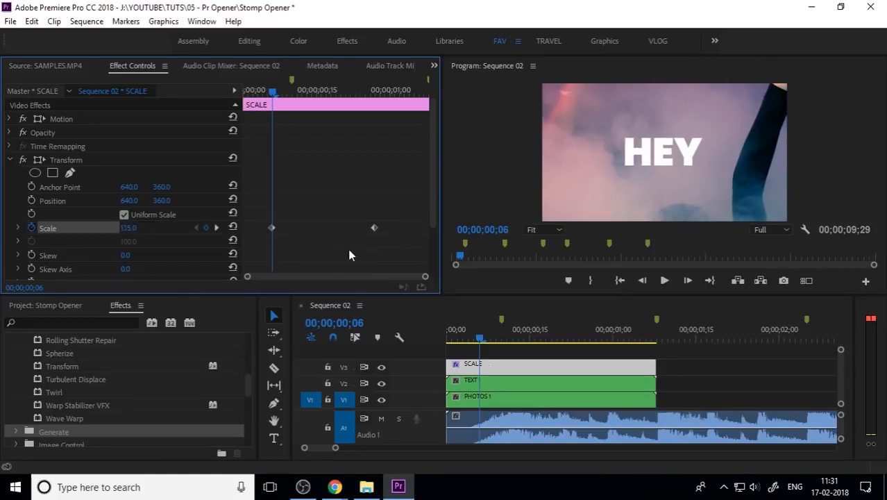
Select both Scale keyframes and change their interpolation to Bezier
{"action": "left_click_drag", "start_coordinate": [390, 202], "coordinate": [270, 249]}
{"action": "right_click", "coordinate": [270, 227]}
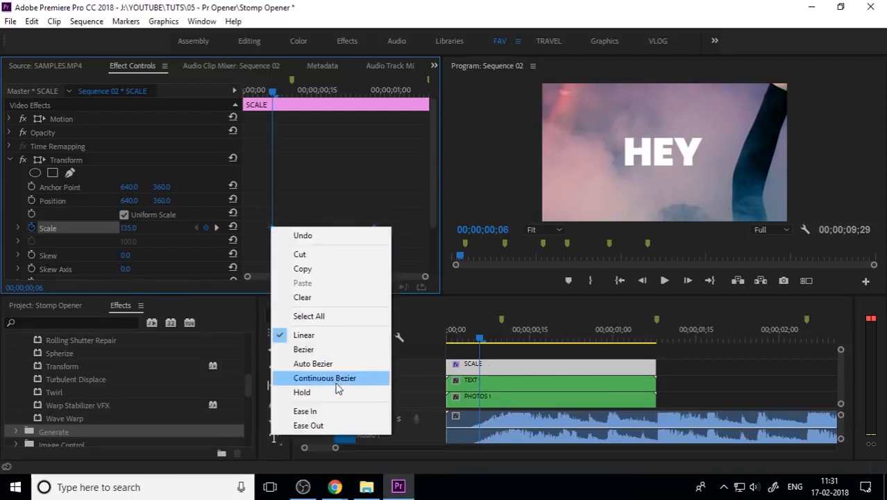
{"action": "left_click", "coordinate": [323, 349]}
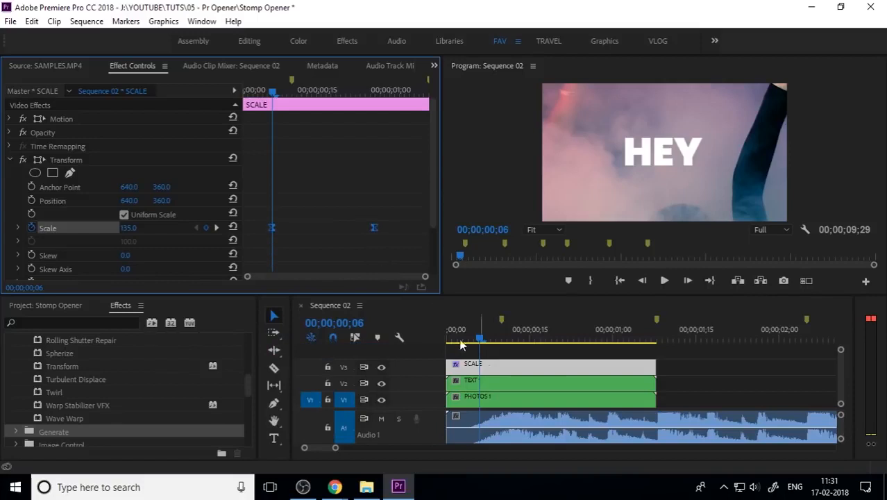
Expand the Scale property's graph and reshape the velocity curve's Bezier handles into an eased bump
{"action": "left_click", "coordinate": [19, 228]}
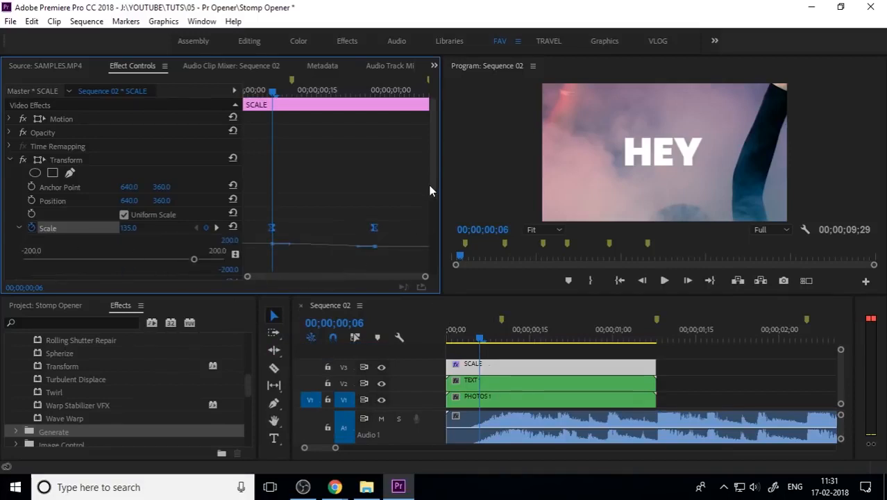
{"action": "left_click_drag", "start_coordinate": [428, 184], "coordinate": [427, 231]}
{"action": "left_click_drag", "start_coordinate": [397, 195], "coordinate": [253, 237]}
{"action": "left_click", "coordinate": [362, 223]}
{"action": "left_click_drag", "start_coordinate": [433, 193], "coordinate": [240, 255]}
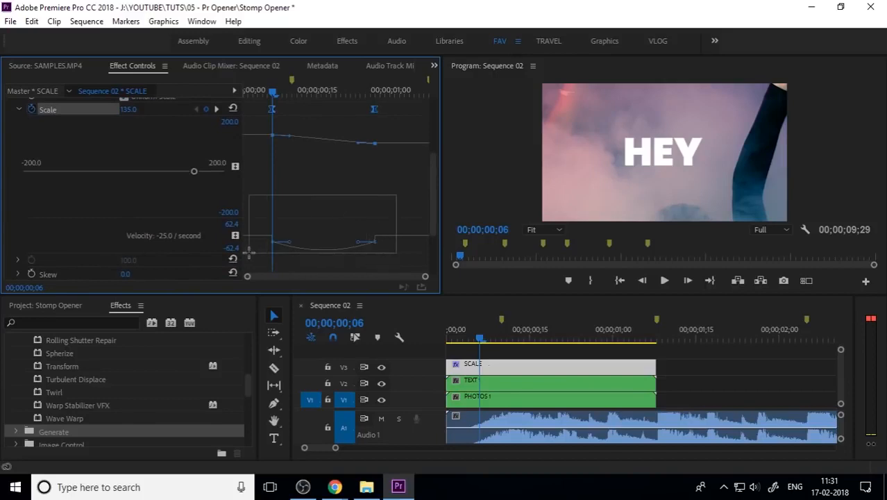
{"action": "left_click", "coordinate": [494, 338]}
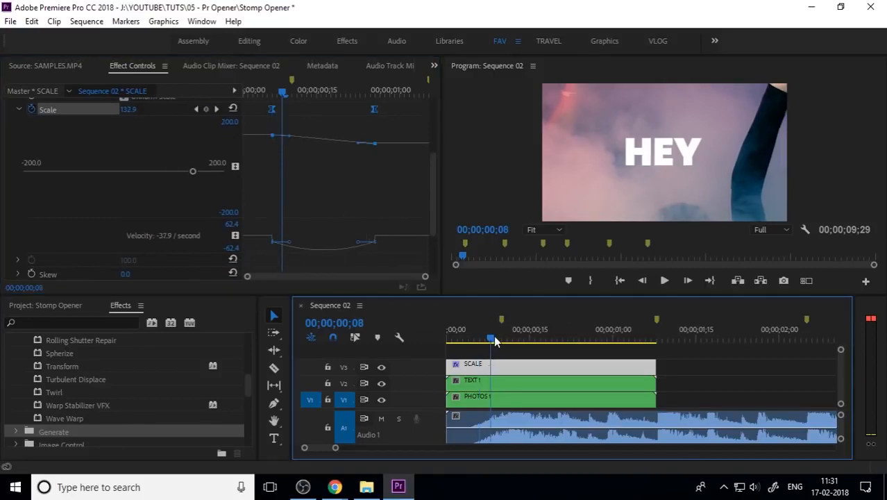
{"action": "left_click", "coordinate": [497, 340]}
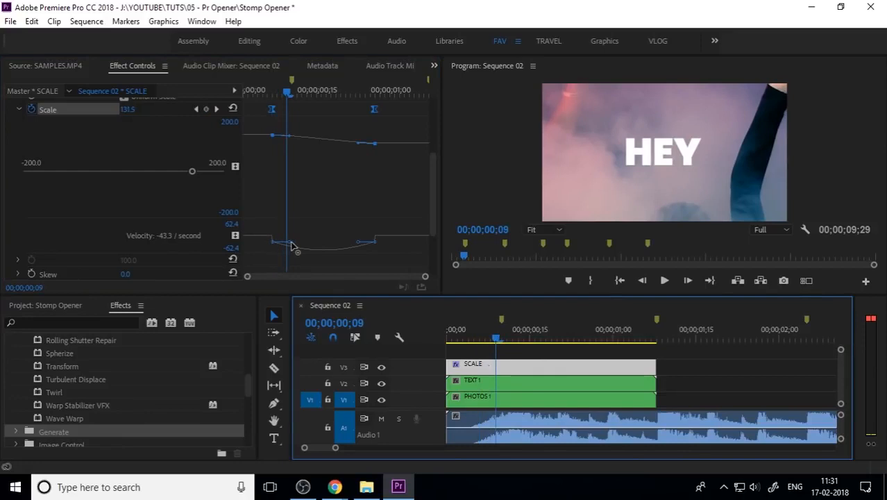
{"action": "left_click_drag", "start_coordinate": [291, 245], "coordinate": [308, 236]}
{"action": "left_click", "coordinate": [363, 241]}
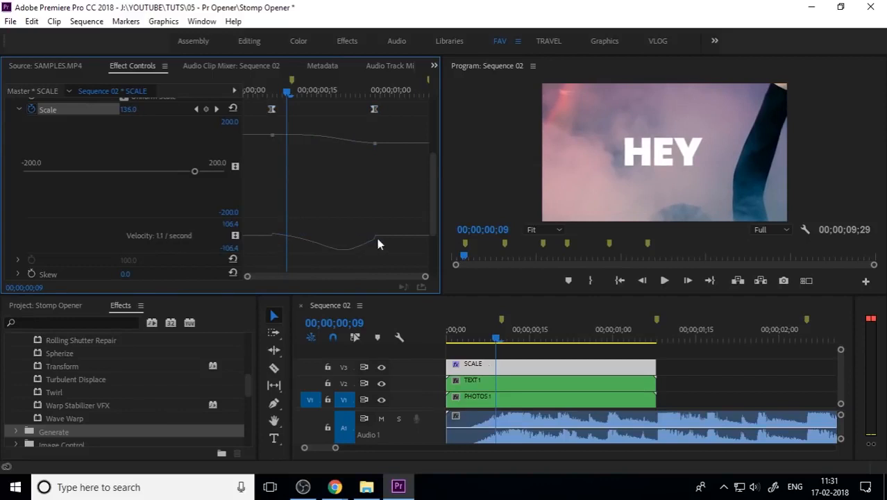
{"action": "left_click_drag", "start_coordinate": [390, 224], "coordinate": [287, 234]}
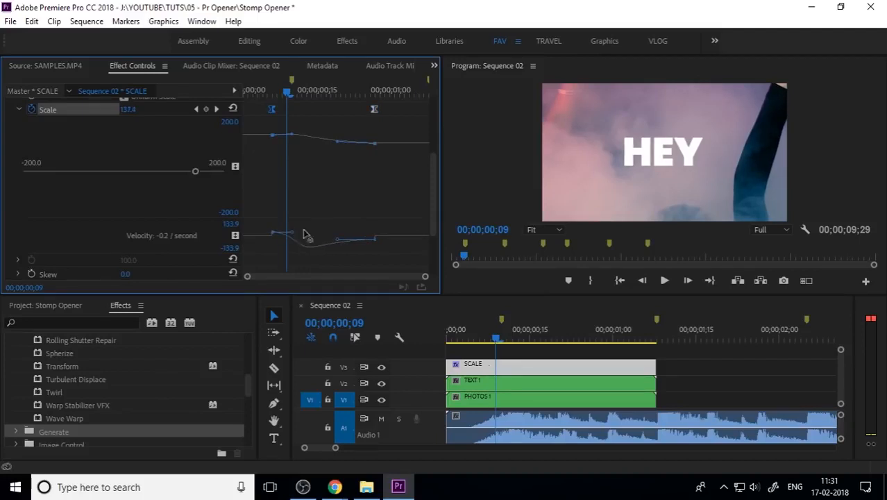
{"action": "left_click_drag", "start_coordinate": [320, 208], "coordinate": [290, 254]}
{"action": "left_click", "coordinate": [268, 231]}
{"action": "left_click_drag", "start_coordinate": [357, 225], "coordinate": [393, 249]}
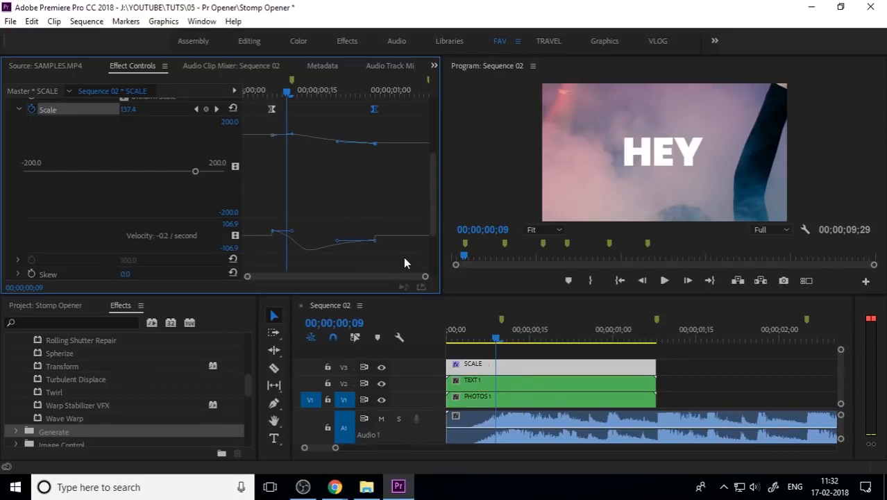
Move the first Scale keyframe to the clip's start and the second keyframe to the clip's end
{"action": "left_click_drag", "start_coordinate": [271, 112], "coordinate": [234, 117]}
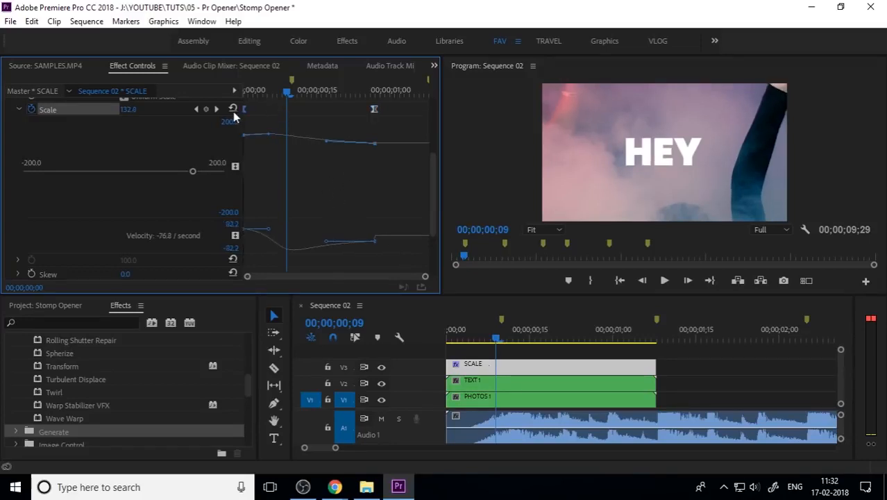
{"action": "left_click_drag", "start_coordinate": [374, 109], "coordinate": [436, 115]}
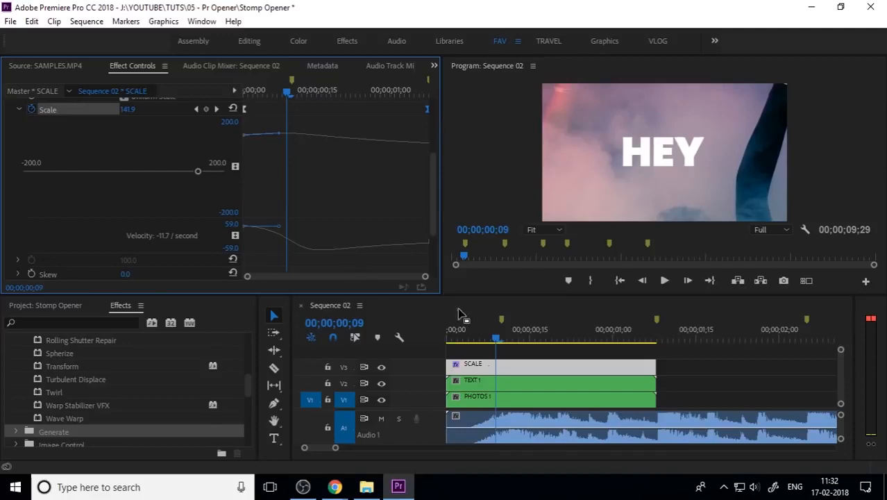
{"action": "left_click_drag", "start_coordinate": [505, 339], "coordinate": [448, 336]}
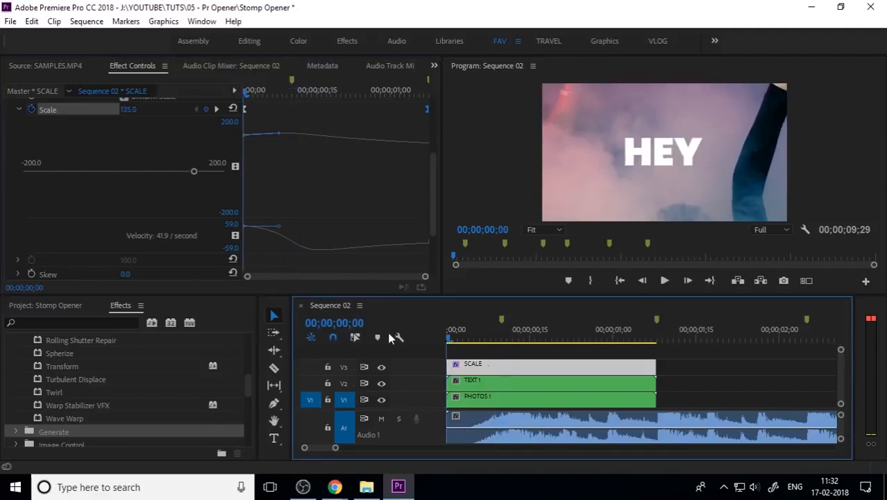
Preview the scale bump and open the PHOTOS 1 nested sequence to inspect it before returning to Sequence 02
{"action": "key", "text": "space"}
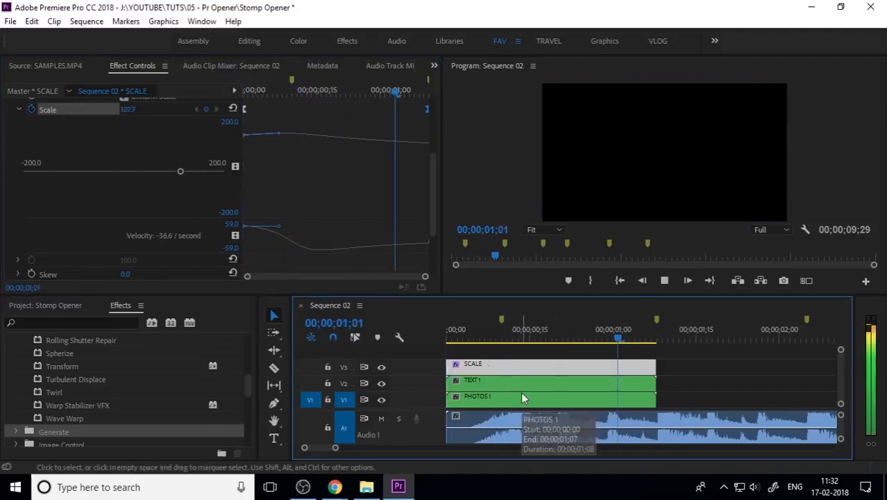
{"action": "key", "text": "space"}
{"action": "key", "text": "minus"}
{"action": "left_click_drag", "start_coordinate": [530, 340], "coordinate": [551, 354]}
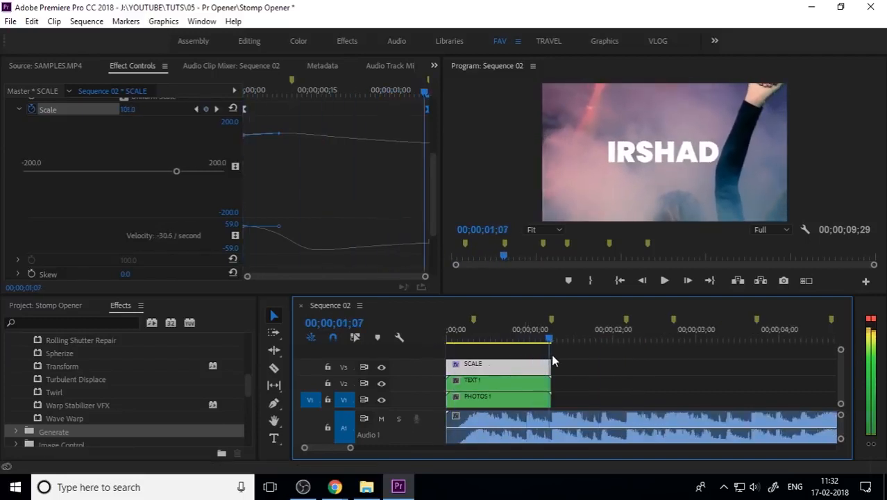
{"action": "double_click", "coordinate": [500, 402]}
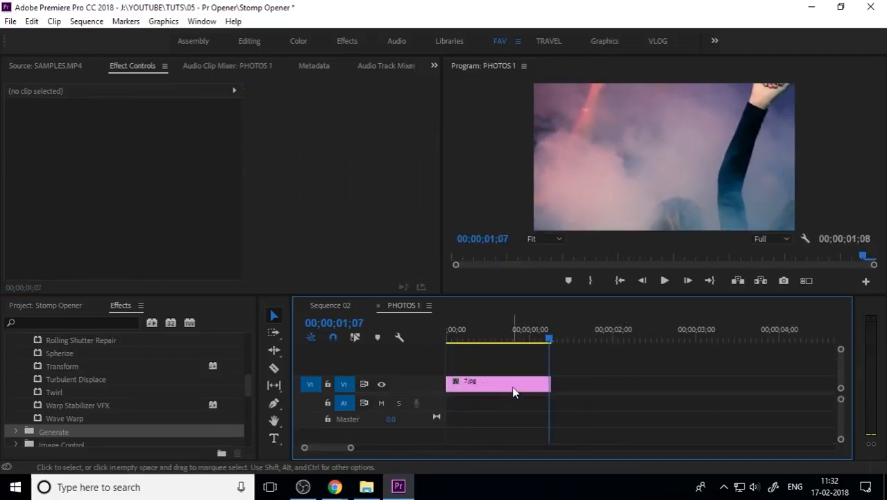
{"action": "right_click", "coordinate": [511, 388]}
{"action": "left_click", "coordinate": [565, 473]}
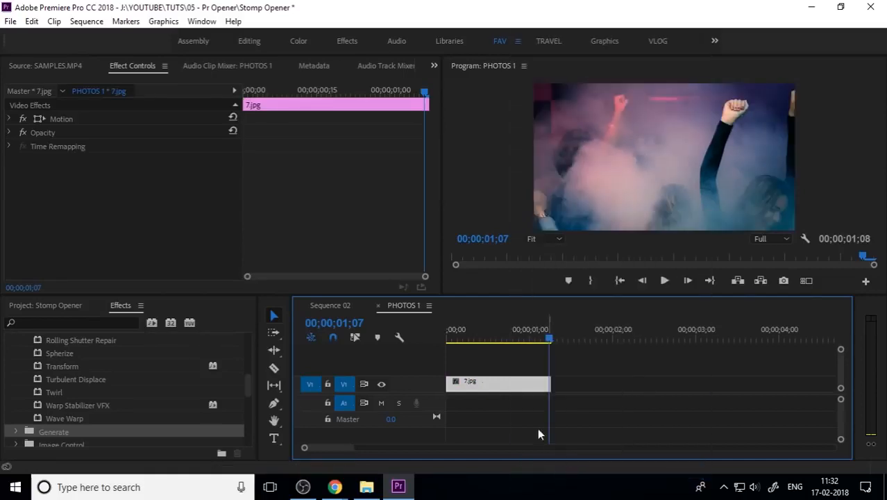
{"action": "left_click", "coordinate": [377, 306]}
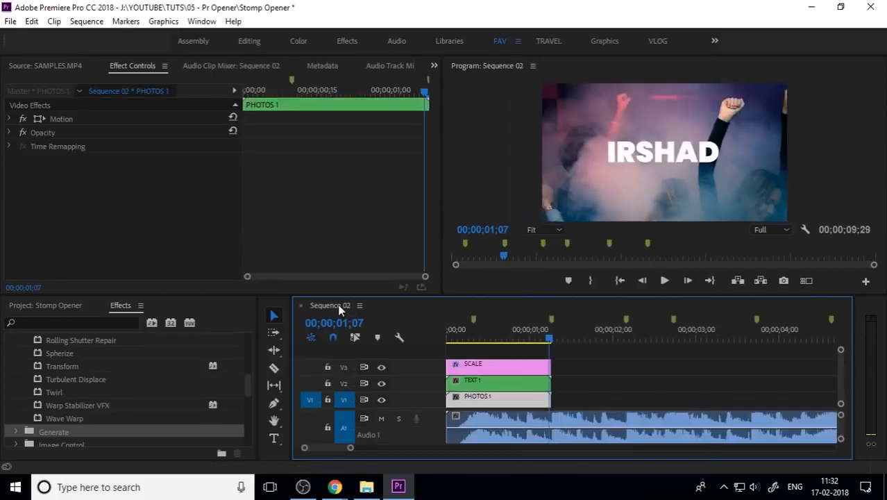
Play Sequence 02 from the start to review the scale bump on the titles
{"action": "left_click", "coordinate": [475, 334]}
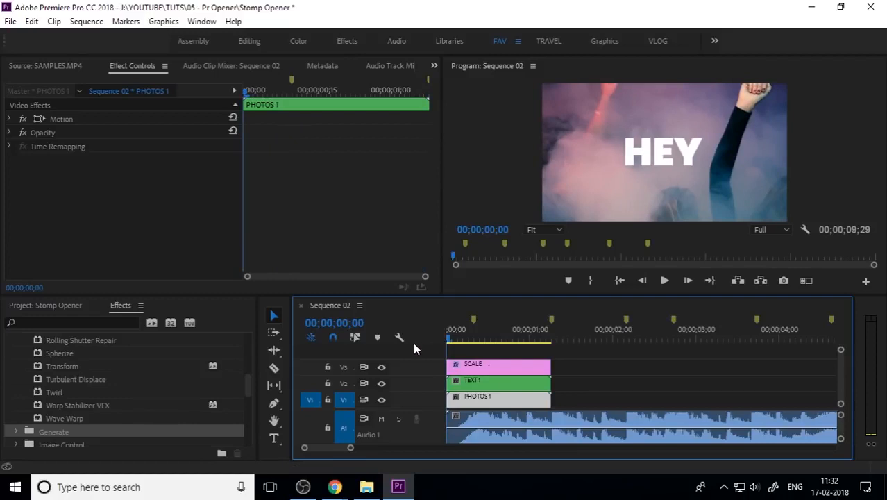
{"action": "key", "text": "space"}
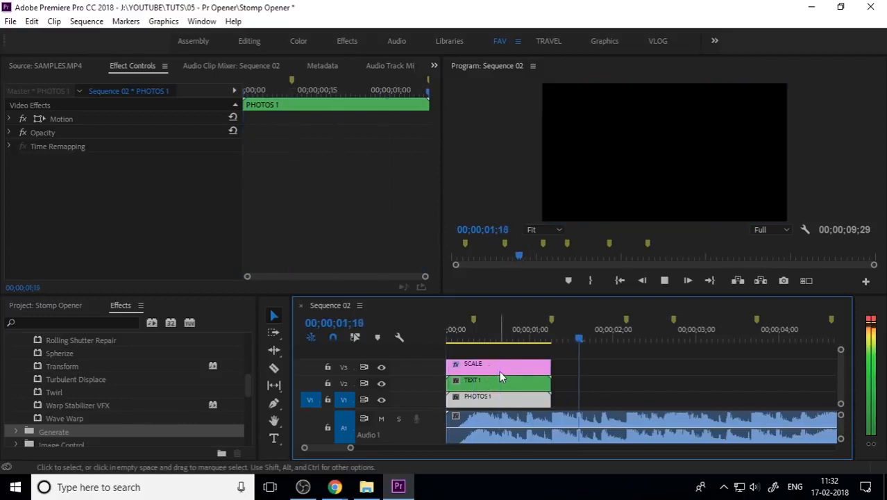
{"action": "left_click", "coordinate": [488, 338]}
{"action": "key", "text": "minus"}
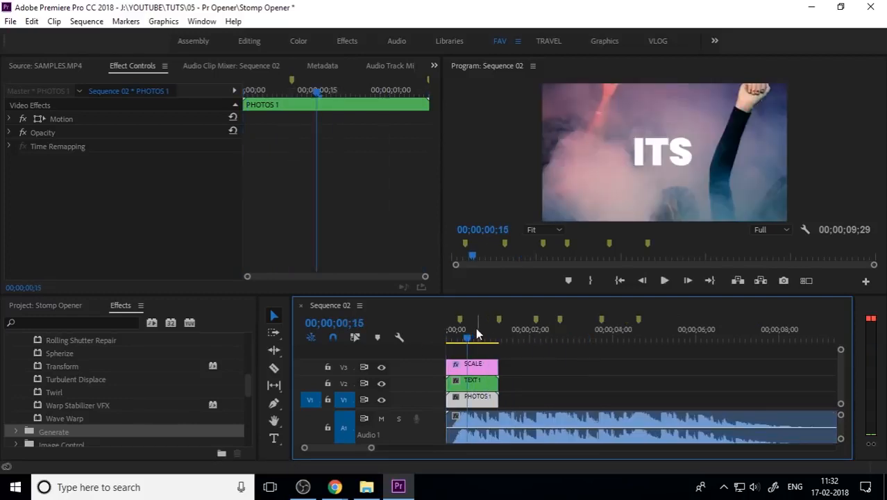
{"action": "left_click", "coordinate": [448, 340]}
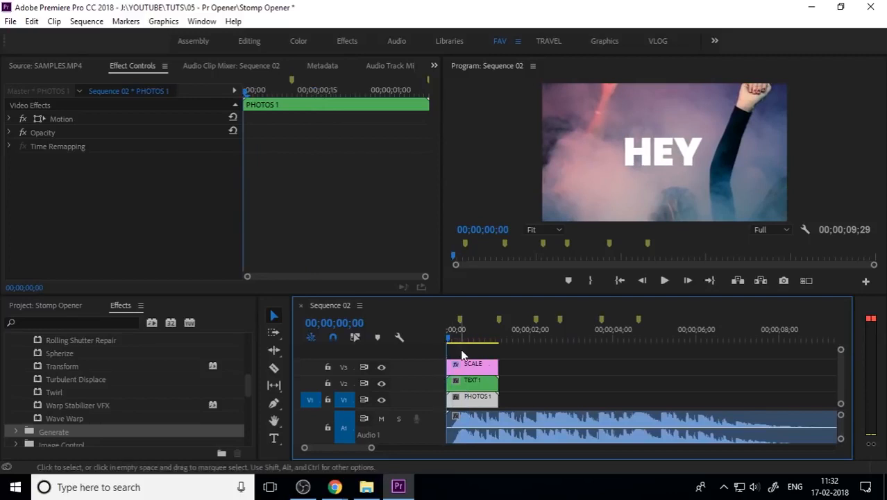
{"action": "key", "text": "space"}
{"action": "mouse_move", "coordinate": [457, 337]}
{"action": "left_mouse_down"}
{"action": "mouse_move", "coordinate": [492, 345]}
{"action": "mouse_move", "coordinate": [453, 333]}
{"action": "left_mouse_up"}
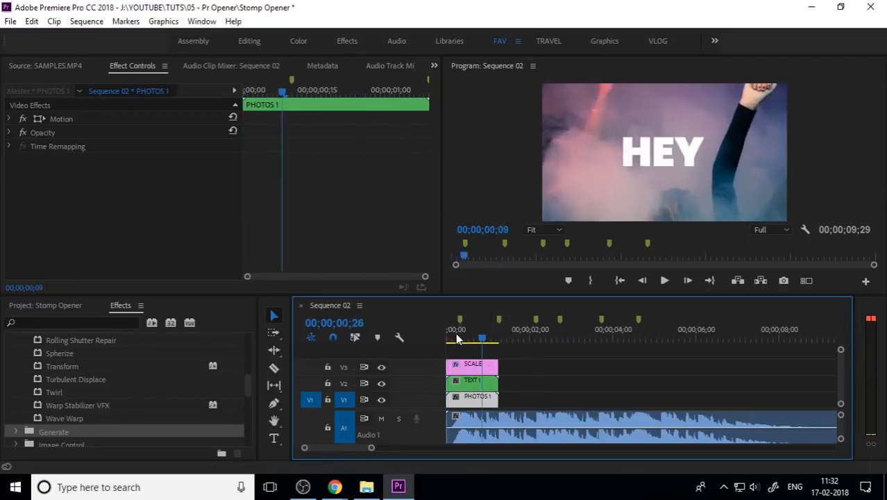
Open the TEXT 1 nested sequence and add the SCALE adjustment layer on a track above the titles
{"action": "double_click", "coordinate": [471, 381]}
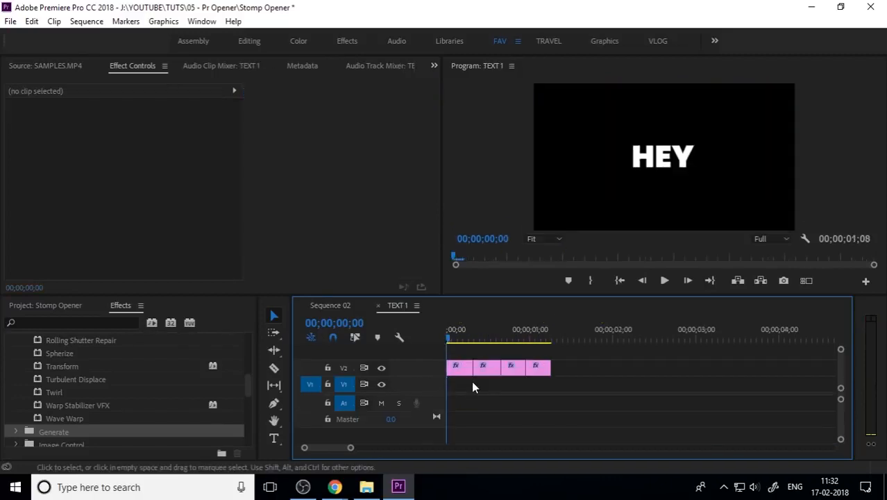
{"action": "left_click", "coordinate": [463, 377]}
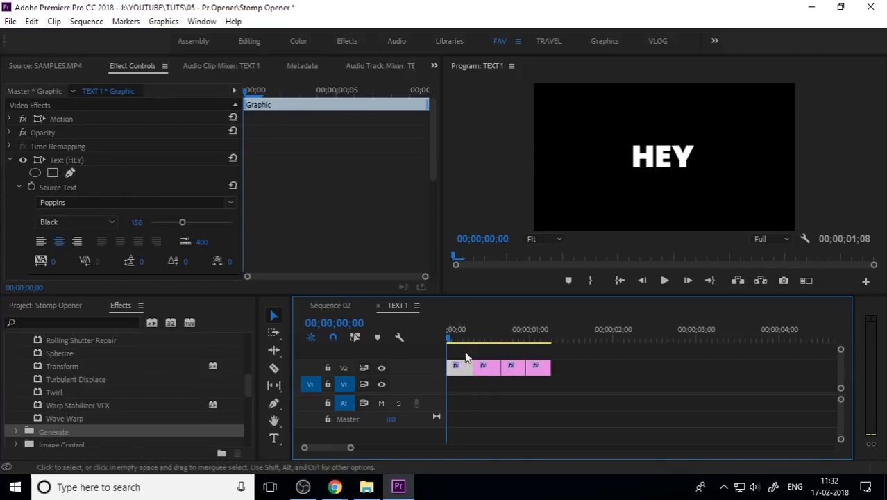
{"action": "left_click", "coordinate": [69, 306]}
{"action": "left_click_drag", "start_coordinate": [180, 403], "coordinate": [440, 353]}
{"action": "left_click", "coordinate": [473, 354]}
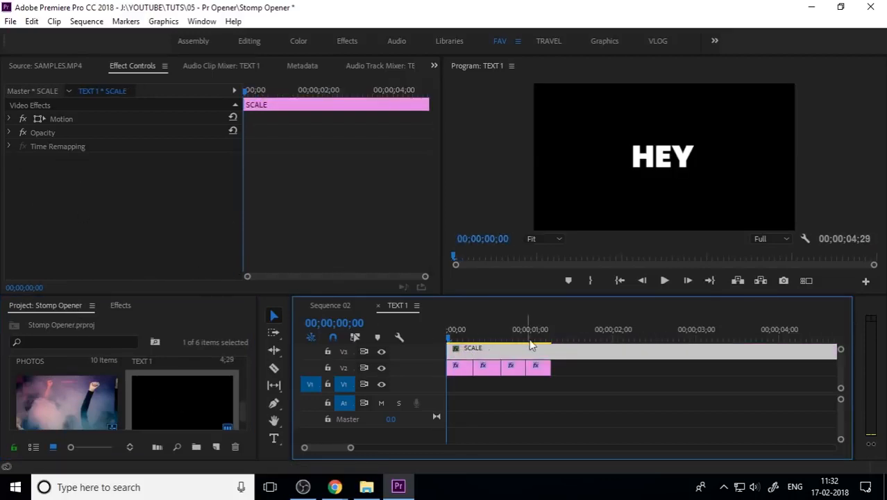
Trim the SCALE adjustment layer so it ends with the HEY title clip
{"action": "key", "text": "minus"}
{"action": "left_click_drag", "start_coordinate": [647, 351], "coordinate": [498, 352]}
{"action": "key", "text": "equal"}
{"action": "key", "text": "equal"}
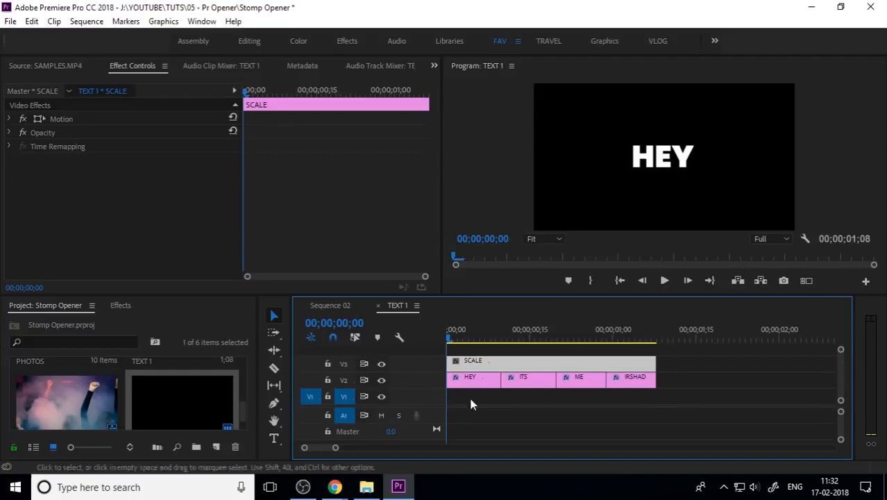
{"action": "left_click_drag", "start_coordinate": [639, 362], "coordinate": [499, 362]}
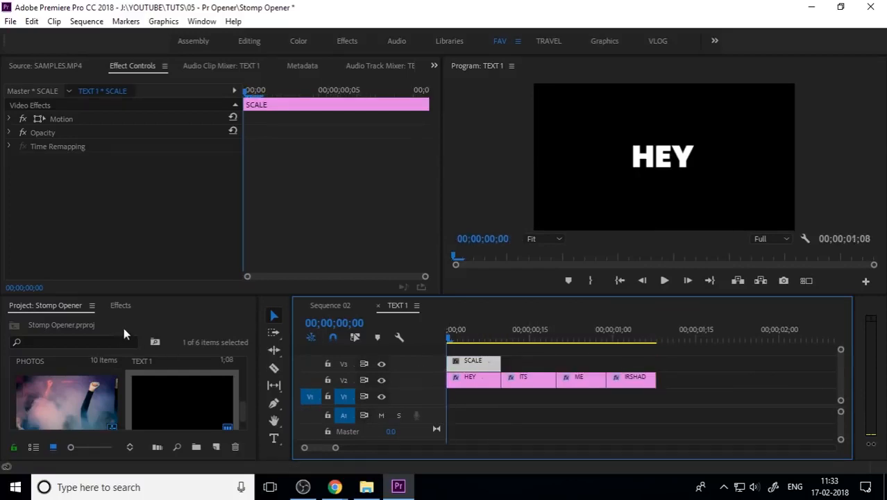
Apply the Distort Transform effect to the SCALE adjustment layer in TEXT 1
{"action": "left_click", "coordinate": [121, 306]}
{"action": "scroll", "coordinate": [73, 413], "scroll_direction": "up", "scroll_amount": 3}
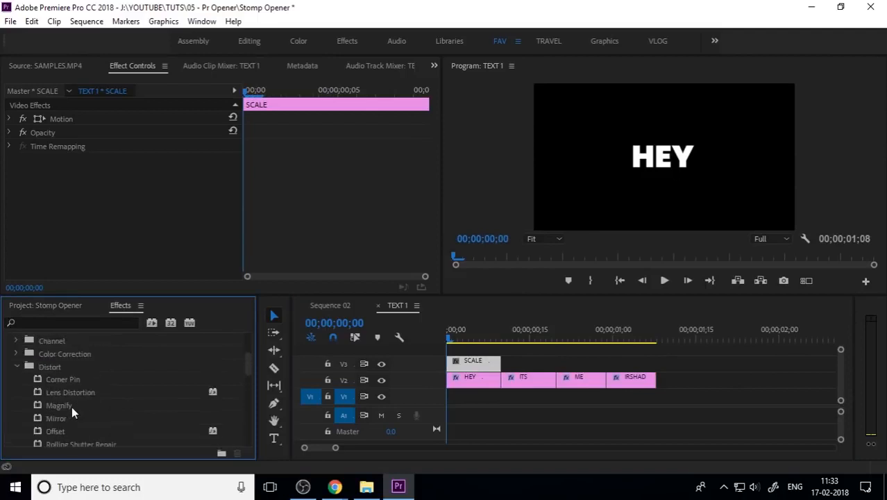
{"action": "left_click", "coordinate": [17, 368]}
{"action": "scroll", "coordinate": [69, 389], "scroll_direction": "up", "scroll_amount": 3}
{"action": "scroll", "coordinate": [75, 392], "scroll_direction": "down", "scroll_amount": 2}
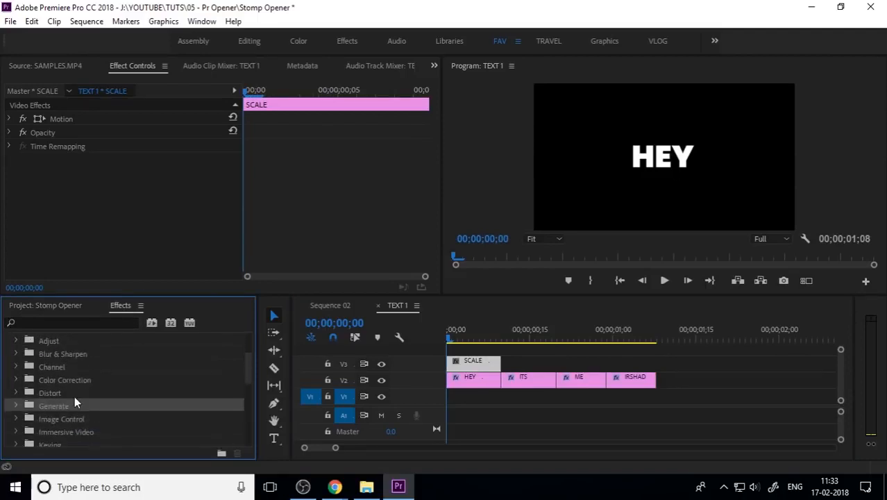
{"action": "double_click", "coordinate": [73, 392]}
{"action": "scroll", "coordinate": [77, 399], "scroll_direction": "down", "scroll_amount": 2}
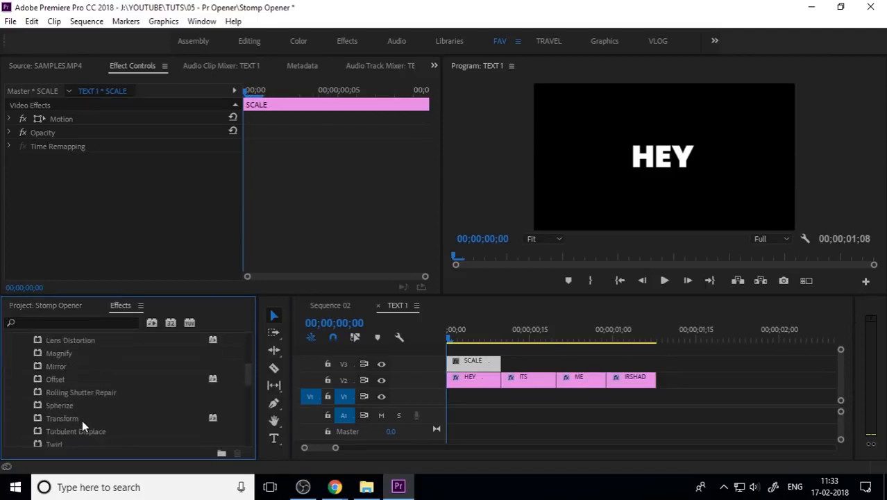
{"action": "left_click_drag", "start_coordinate": [82, 418], "coordinate": [485, 363]}
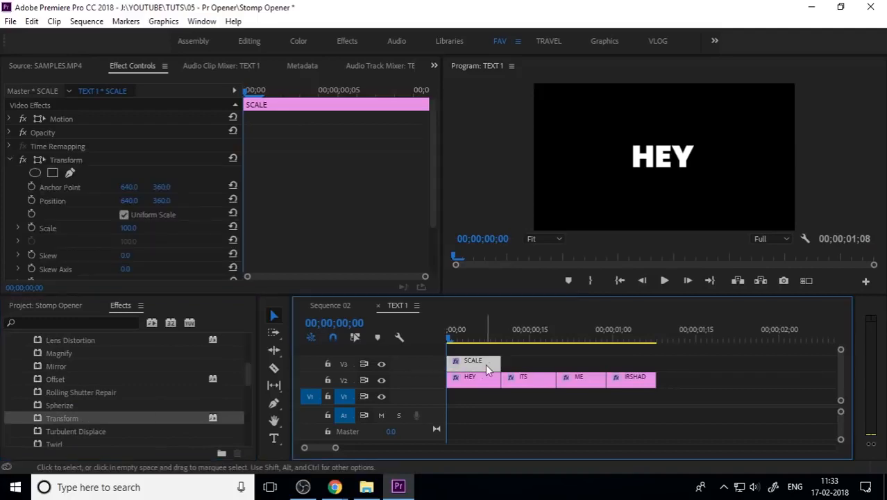
Add a Transform Scale keyframe at 100 at frame 00;00;00;01 on the SCALE layer
{"action": "left_click", "coordinate": [485, 363]}
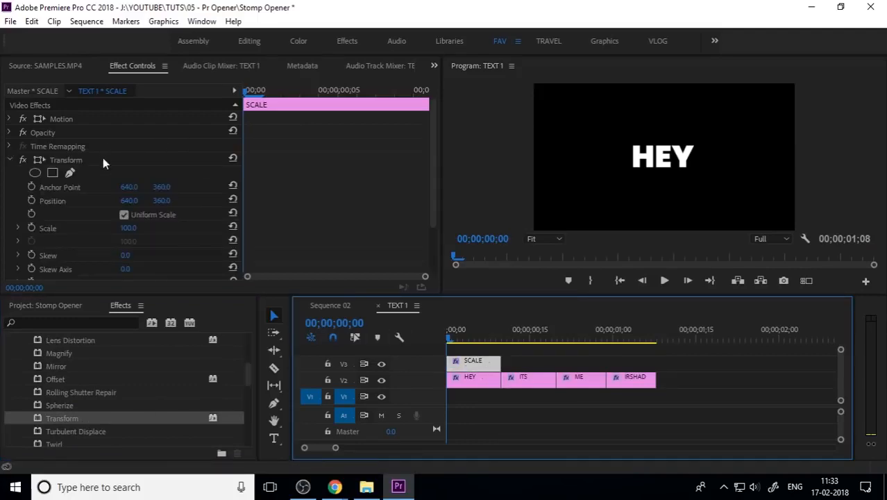
{"action": "left_click", "coordinate": [261, 96]}
{"action": "left_click", "coordinate": [32, 228]}
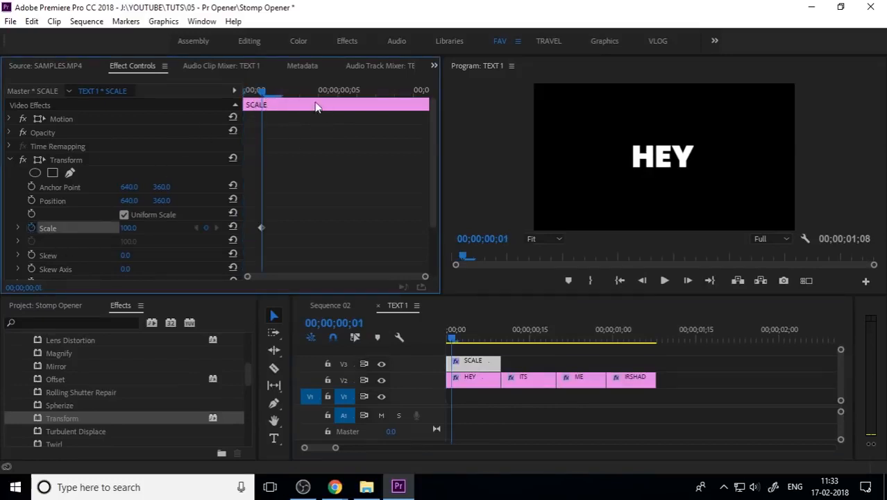
Add a Scale keyframe at frame 00;00;00;07 and set the frame-1 Scale keyframe to 300
{"action": "left_click_drag", "start_coordinate": [264, 93], "coordinate": [376, 93]}
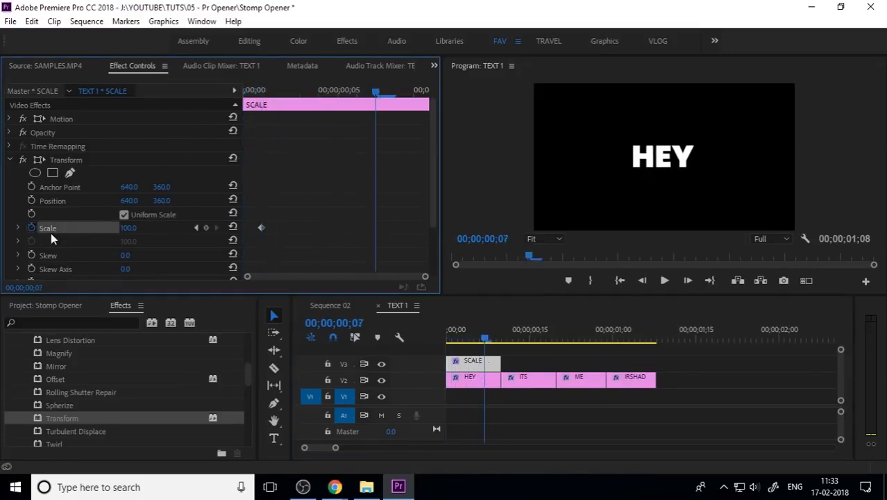
{"action": "left_click", "coordinate": [208, 229]}
{"action": "left_click", "coordinate": [195, 228]}
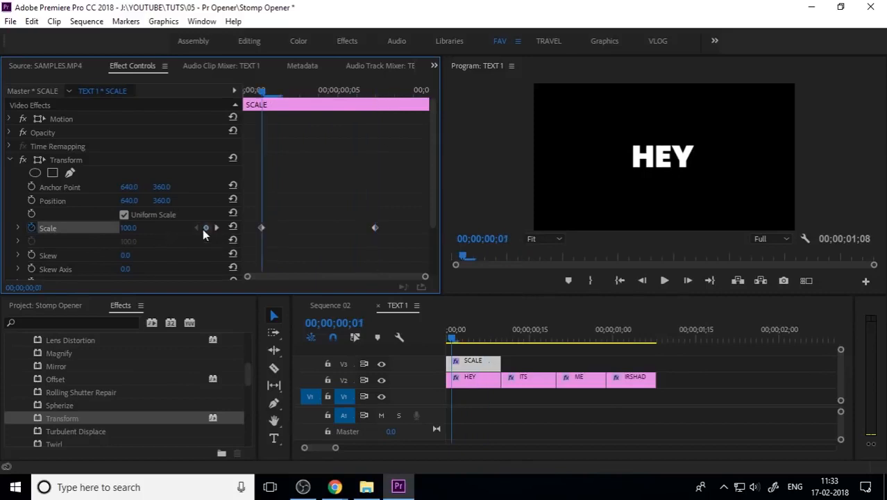
{"action": "left_click_drag", "start_coordinate": [124, 233], "coordinate": [202, 233]}
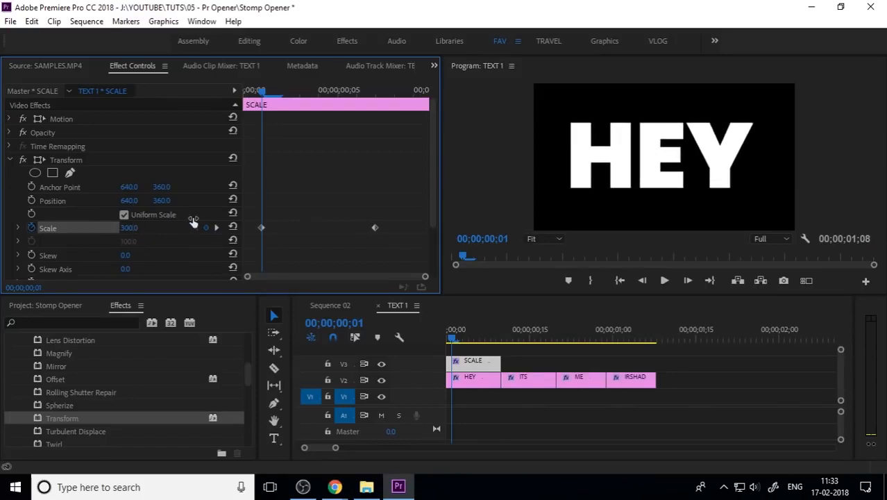
Move the first Scale keyframe to the very start and the second Scale keyframe later in time
{"action": "left_click_drag", "start_coordinate": [261, 227], "coordinate": [239, 228]}
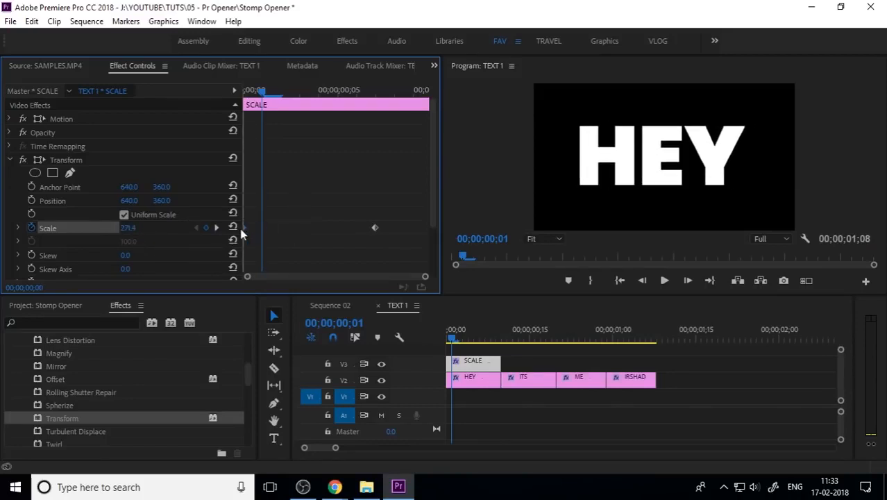
{"action": "left_click_drag", "start_coordinate": [375, 228], "coordinate": [463, 223]}
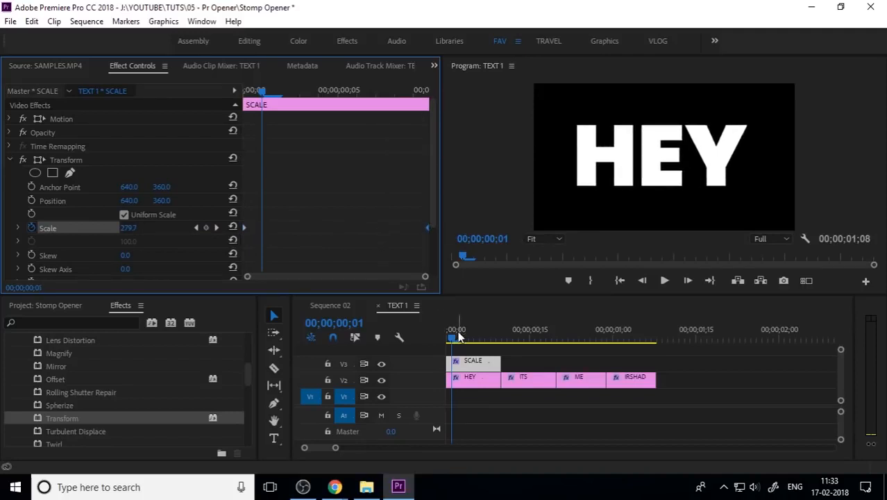
Preview the scale bump in TEXT 1 and in Sequence 02 from the start
{"action": "left_click_drag", "start_coordinate": [452, 336], "coordinate": [431, 343]}
{"action": "key", "text": "space"}
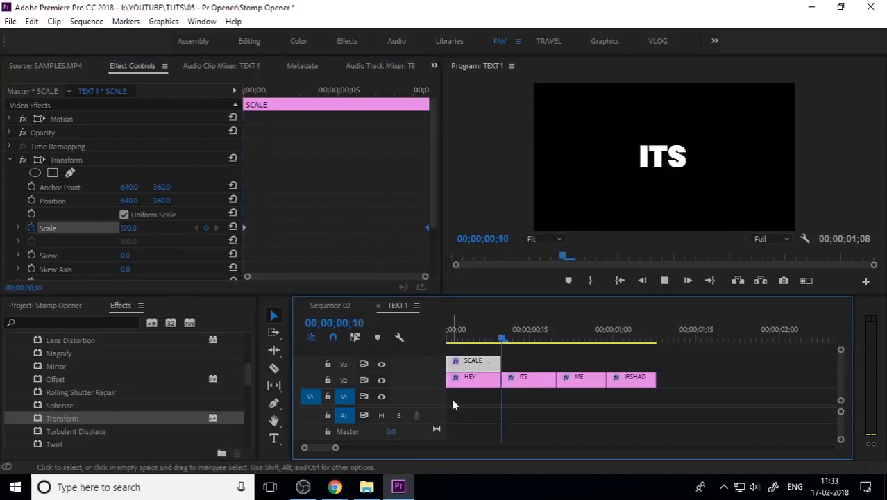
{"action": "left_click", "coordinate": [342, 306]}
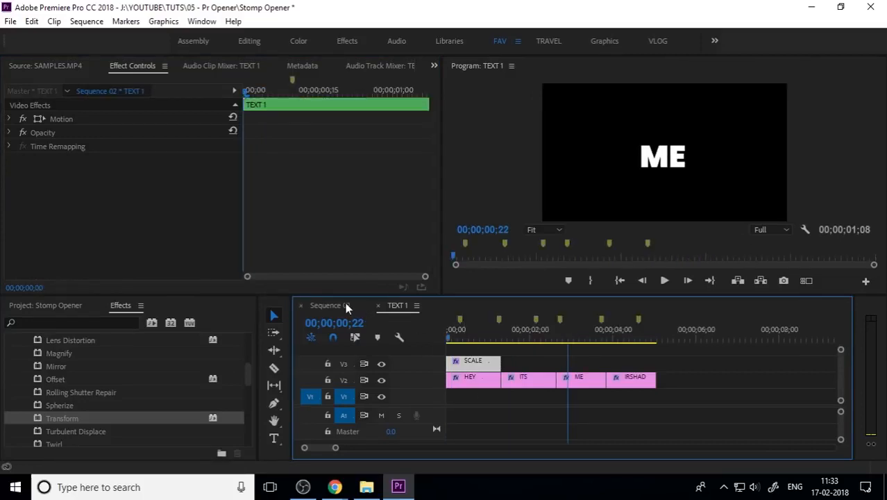
{"action": "left_click_drag", "start_coordinate": [459, 339], "coordinate": [434, 341]}
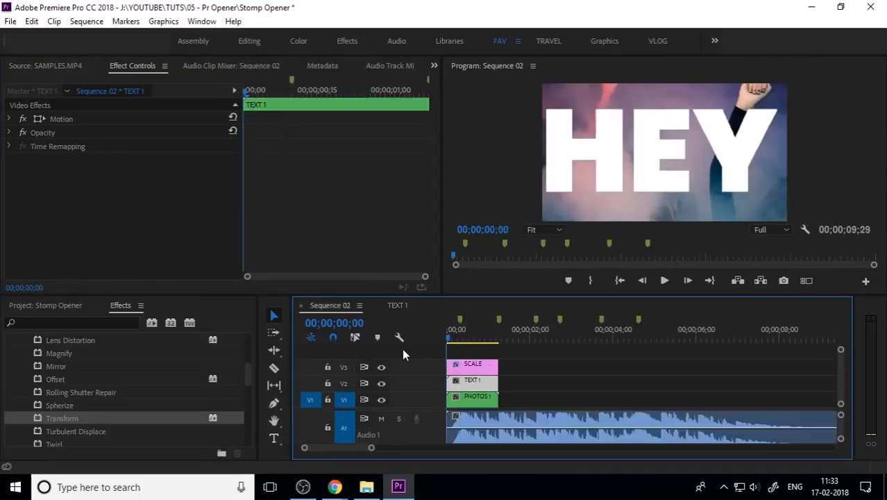
{"action": "key", "text": "space"}
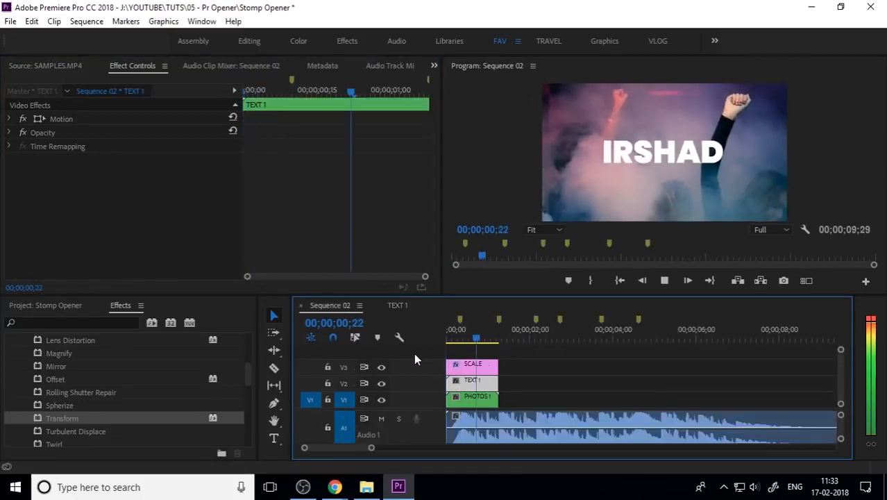
{"action": "left_click_drag", "start_coordinate": [450, 334], "coordinate": [425, 339]}
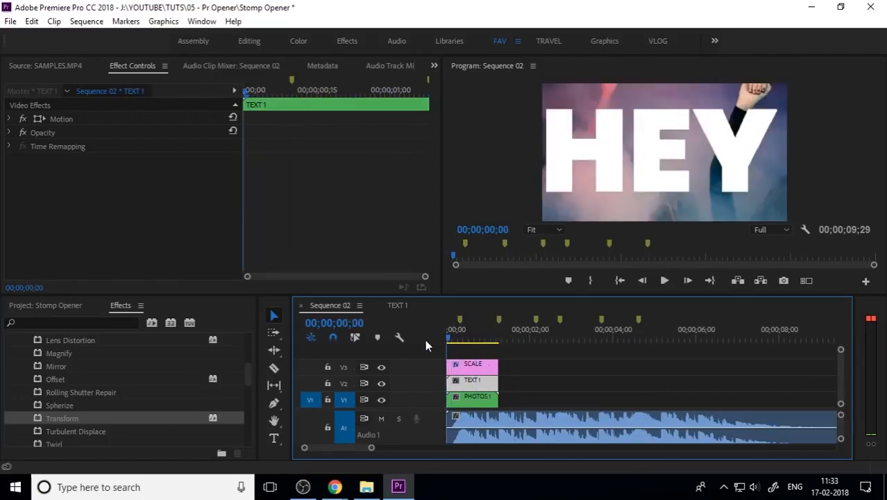
Try shifting the SCALE layer's Transform Position X to 699 at the first frame, and undo it
{"action": "left_click", "coordinate": [400, 305]}
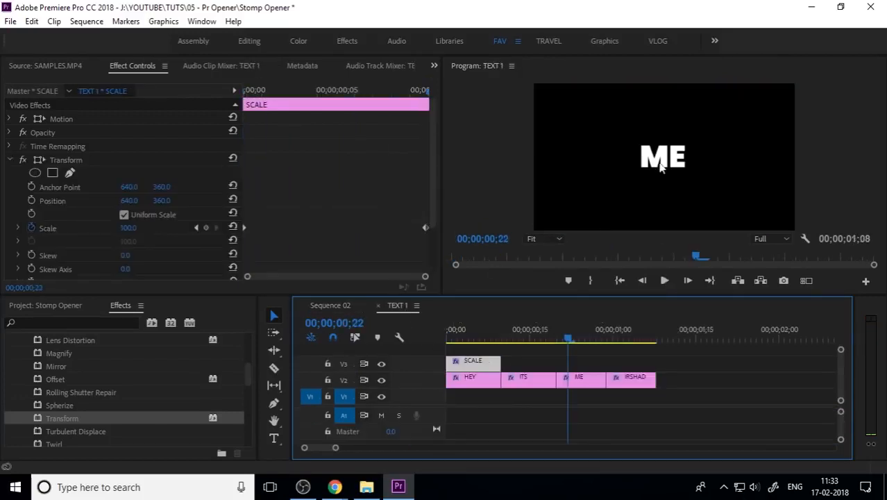
{"action": "left_click", "coordinate": [466, 330]}
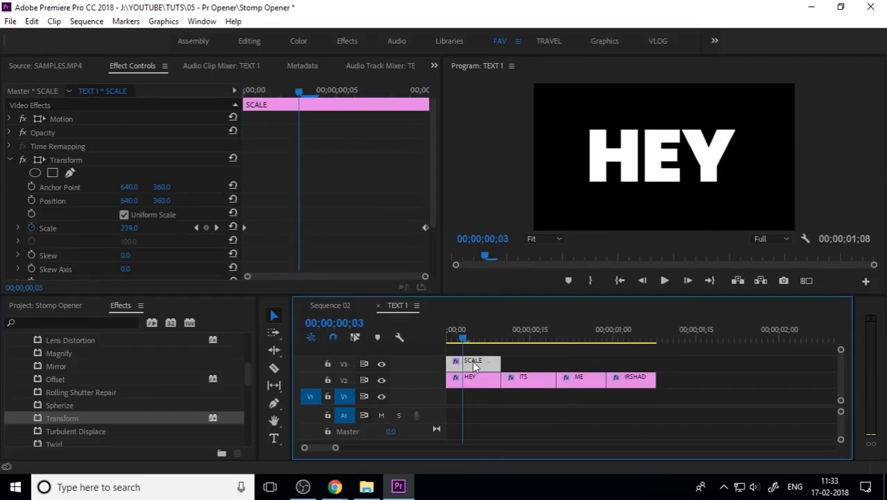
{"action": "left_click_drag", "start_coordinate": [462, 339], "coordinate": [425, 343]}
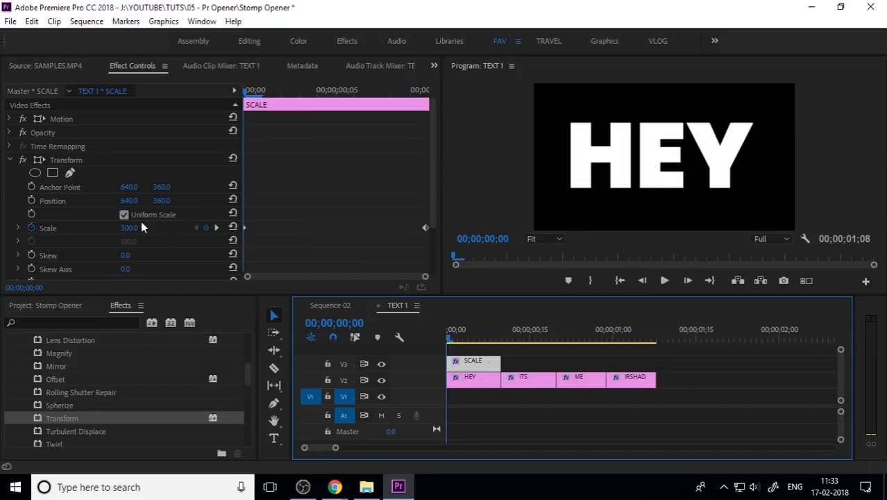
{"action": "left_click_drag", "start_coordinate": [127, 202], "coordinate": [169, 202]}
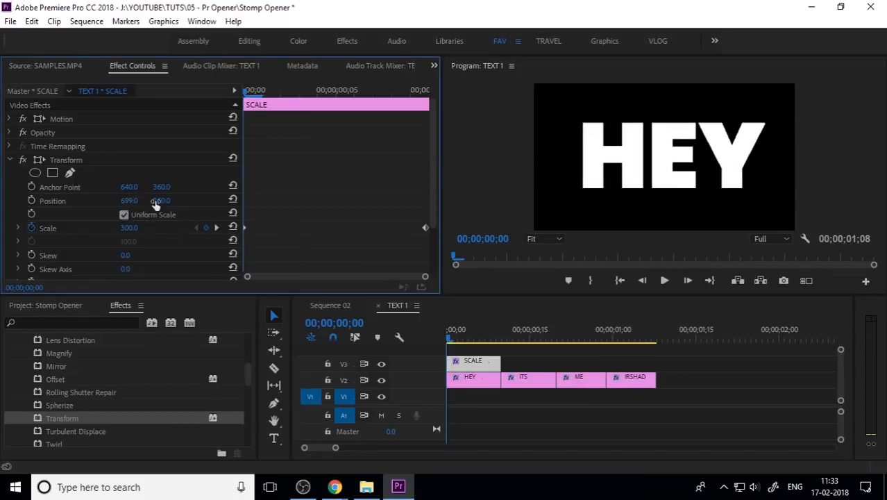
{"action": "key", "text": "ctrl+z"}
Keyframe the Transform Position: 640, 360 at frame 00;00;00;04 and X set to 681 at frame 0
{"action": "left_click", "coordinate": [318, 90]}
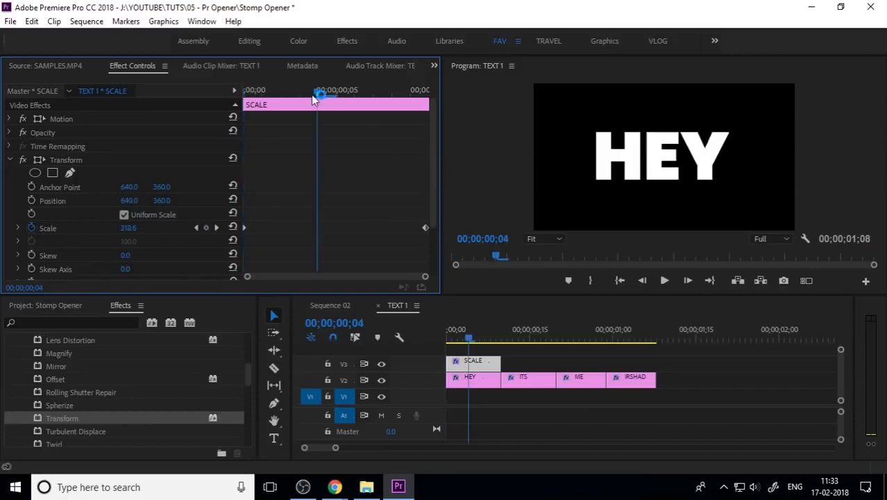
{"action": "left_click", "coordinate": [32, 200]}
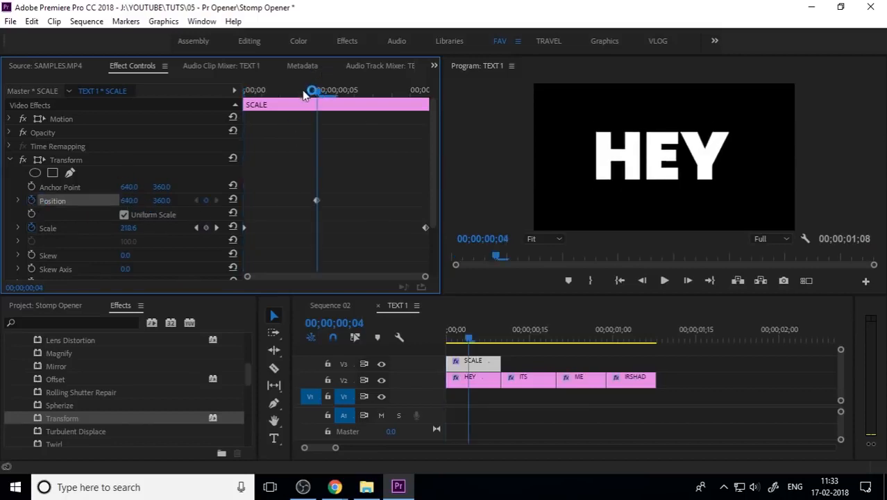
{"action": "left_click_drag", "start_coordinate": [318, 90], "coordinate": [245, 108]}
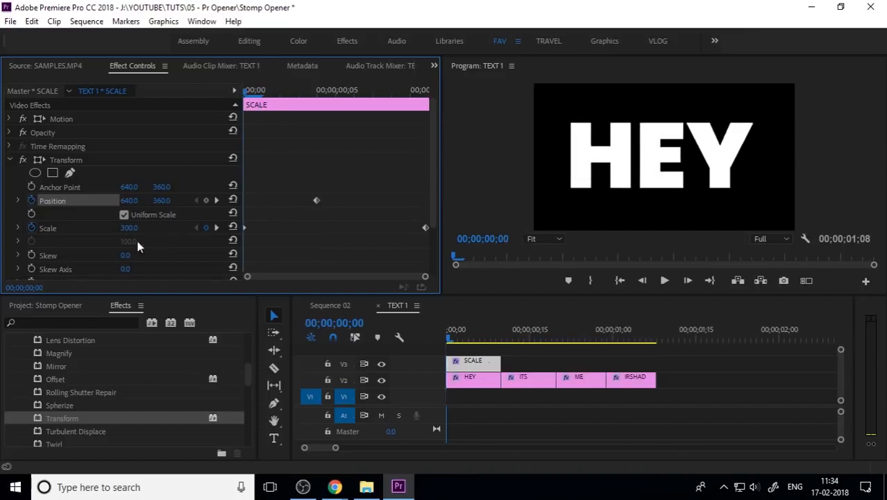
{"action": "left_click_drag", "start_coordinate": [132, 201], "coordinate": [161, 201]}
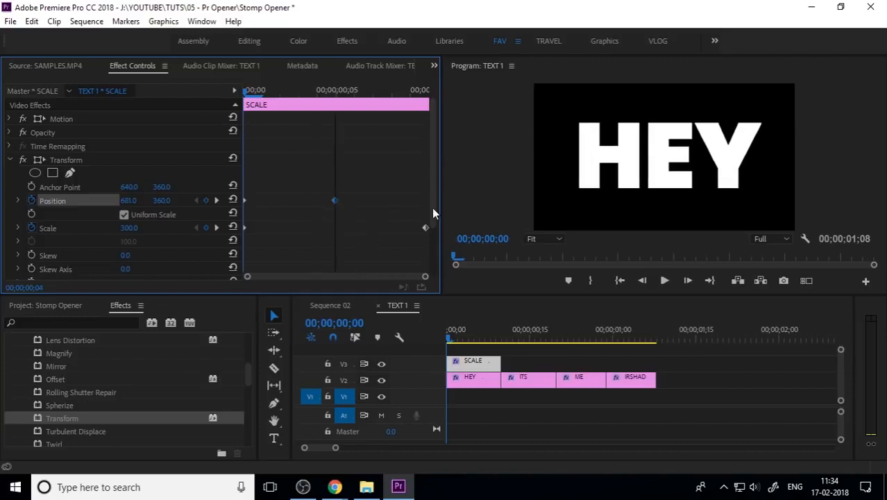
Play back the opening of TEXT 1 and Sequence 02 to check the position and scale animation
{"action": "left_click", "coordinate": [447, 340]}
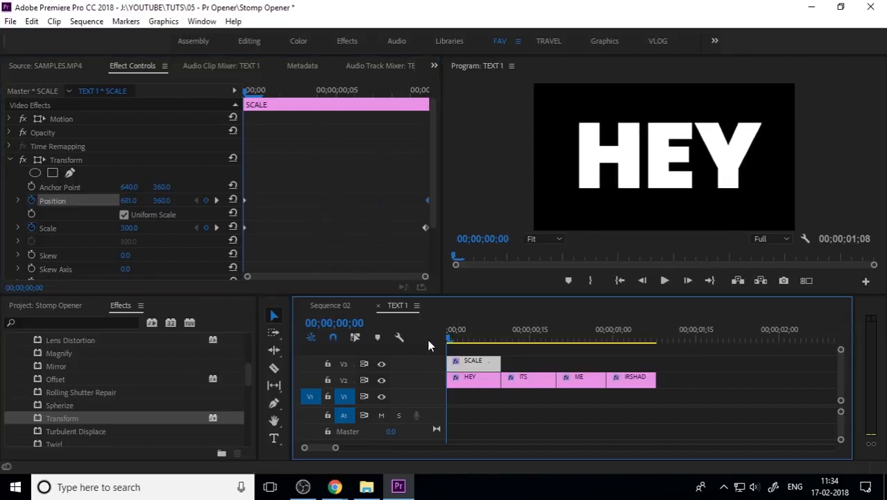
{"action": "key", "text": "space"}
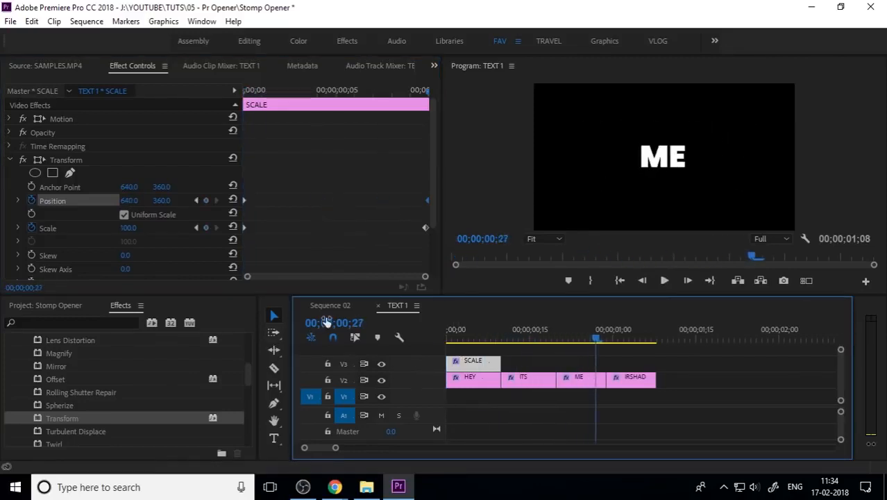
{"action": "left_click", "coordinate": [325, 306]}
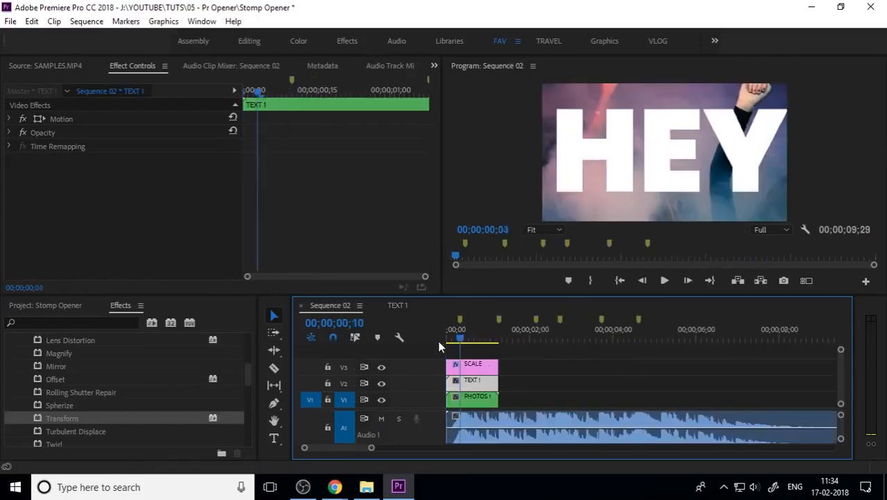
{"action": "key", "text": "space"}
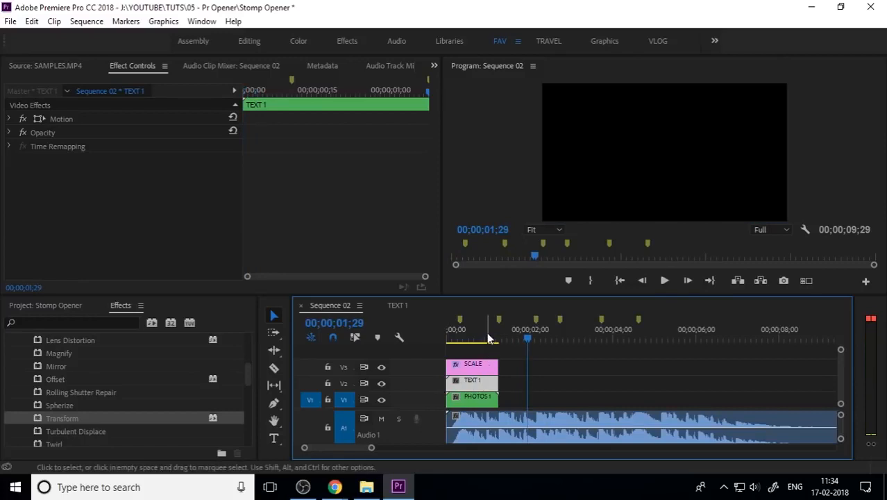
{"action": "left_click_drag", "start_coordinate": [486, 332], "coordinate": [428, 345]}
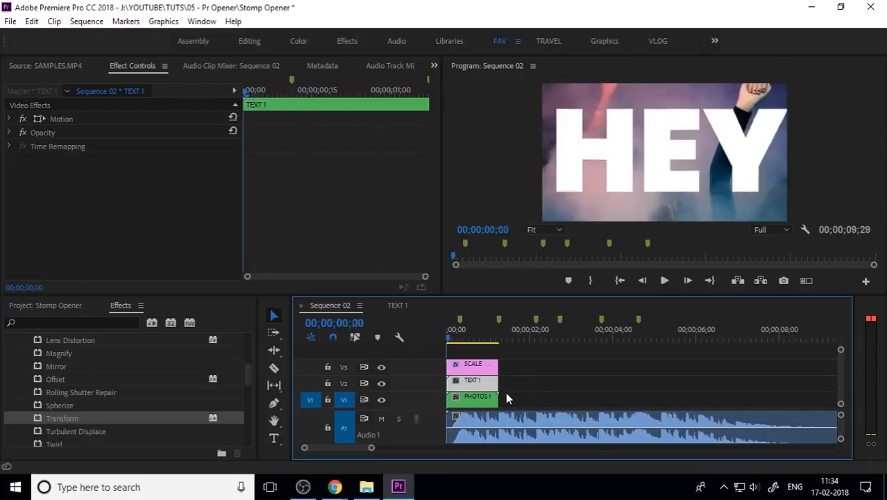
{"action": "left_click", "coordinate": [547, 378]}
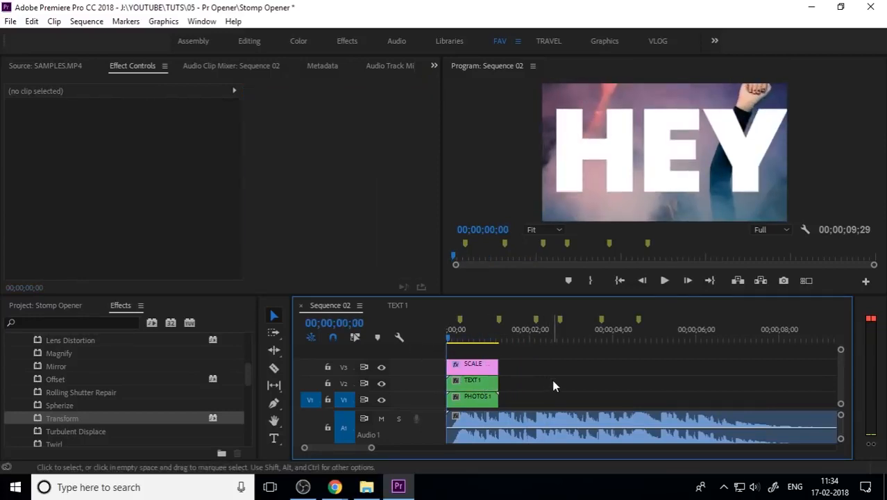
{"action": "left_click_drag", "start_coordinate": [462, 331], "coordinate": [480, 341]}
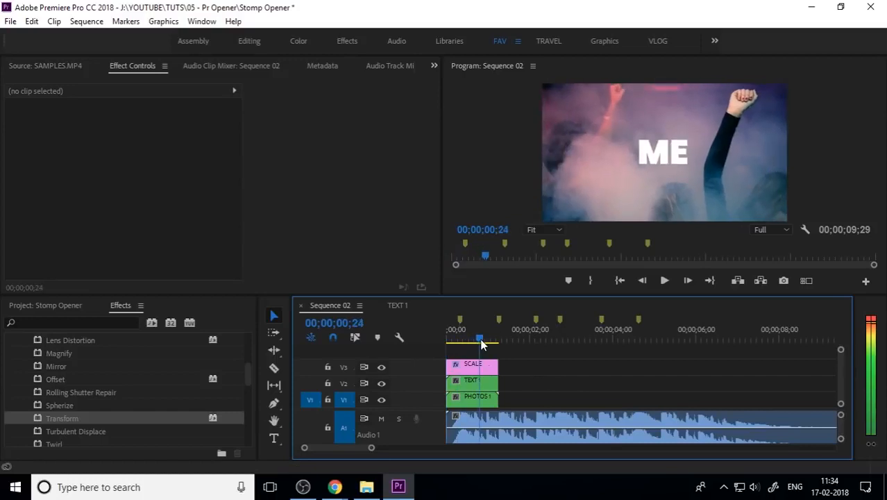
{"action": "left_click", "coordinate": [84, 305]}
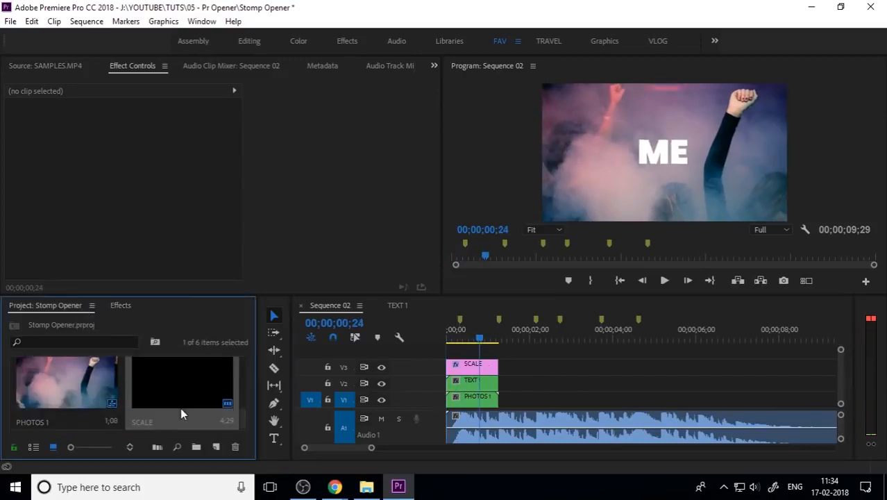
{"action": "scroll", "coordinate": [206, 393], "scroll_direction": "down", "scroll_amount": 2}
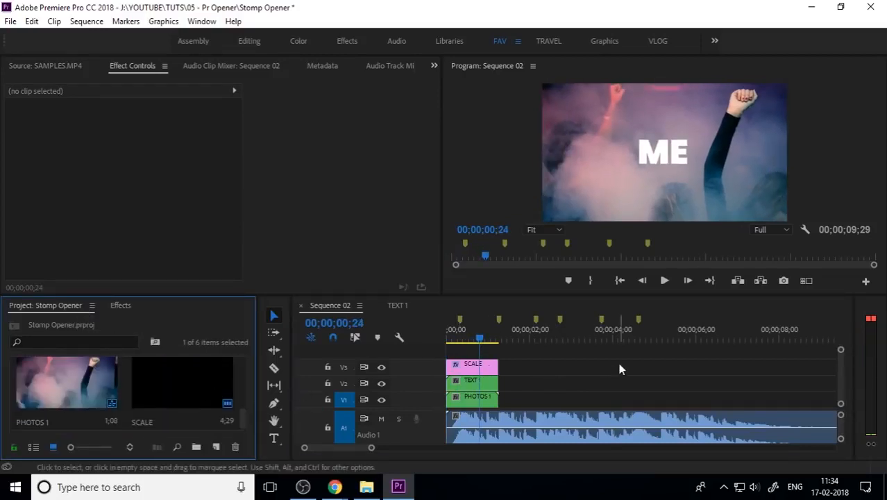
{"action": "left_click", "coordinate": [531, 368]}
{"action": "left_click_drag", "start_coordinate": [470, 331], "coordinate": [439, 342]}
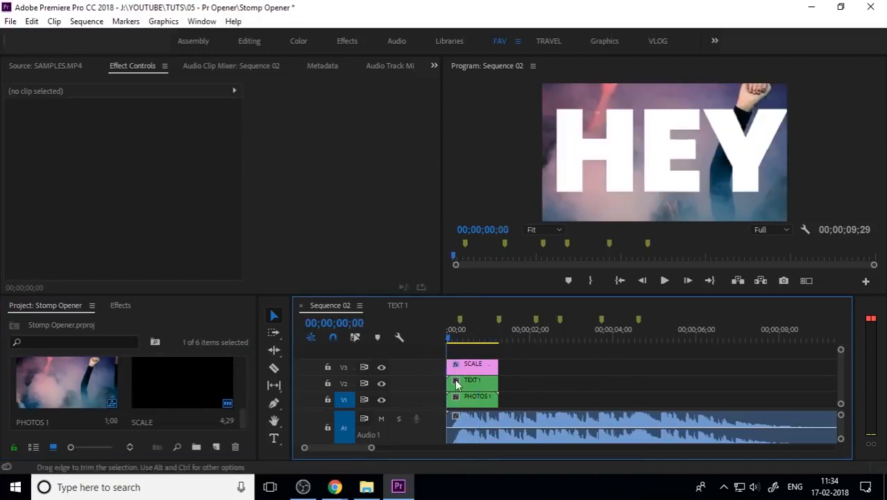
{"action": "key", "text": "space"}
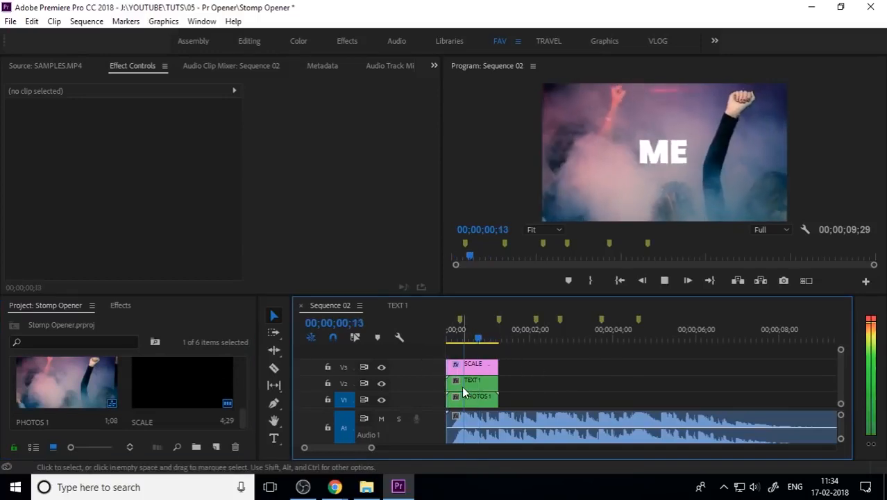
{"action": "left_click_drag", "start_coordinate": [462, 329], "coordinate": [443, 336]}
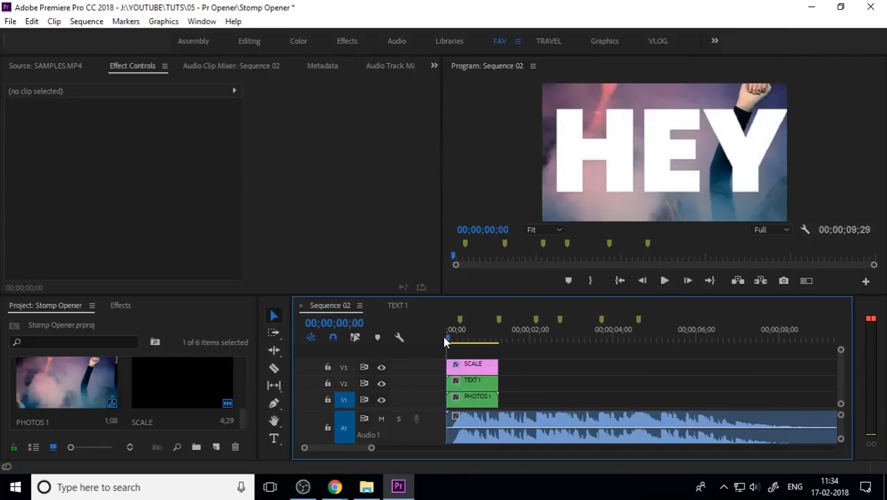
Open the TEXT 1 nested sequence from Sequence 02 and select its SCALE adjustment layer
{"action": "left_click", "coordinate": [481, 370]}
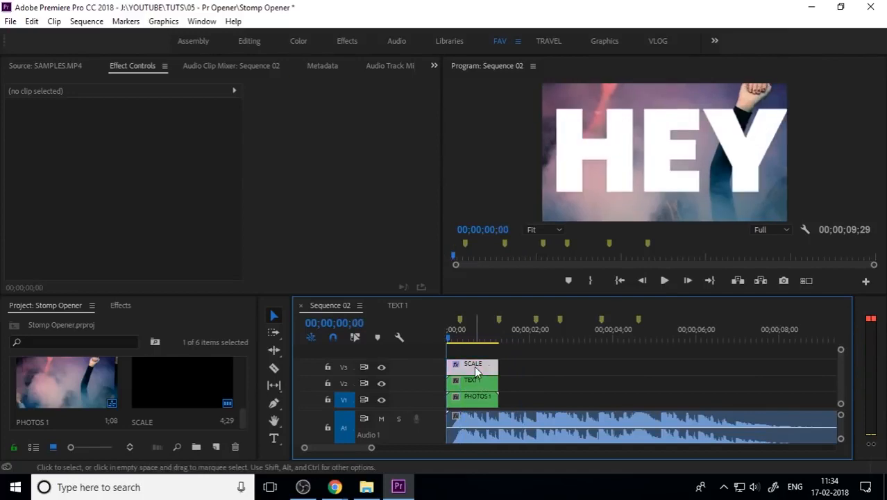
{"action": "left_click", "coordinate": [479, 382]}
{"action": "double_click", "coordinate": [479, 383]}
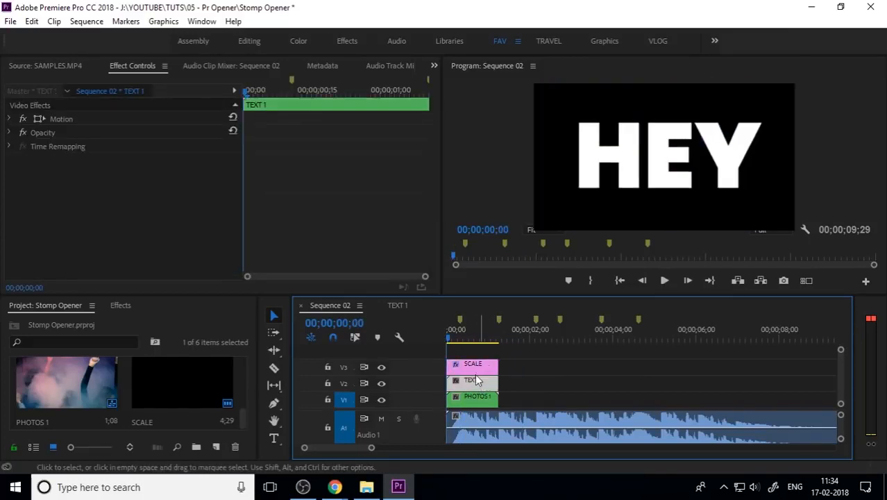
{"action": "left_click", "coordinate": [463, 363]}
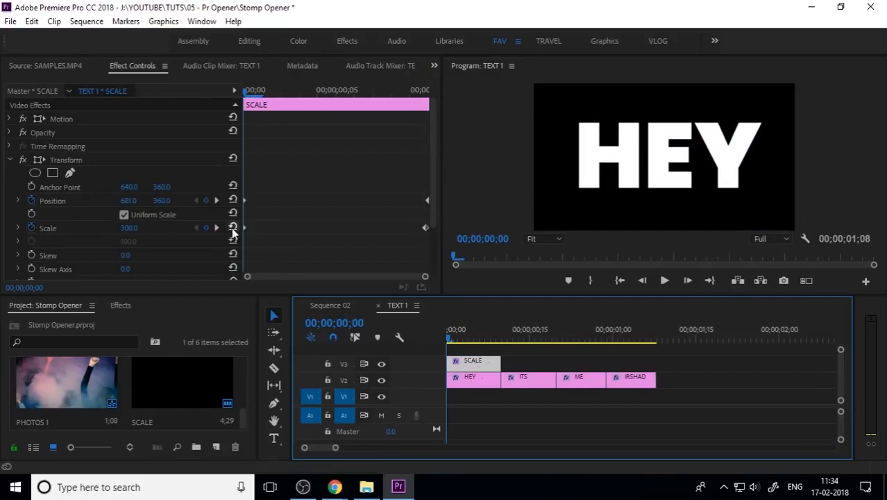
Try setting the SCALE layer's Transform Scale to 600, cancelling the entry
{"action": "left_click", "coordinate": [119, 238]}
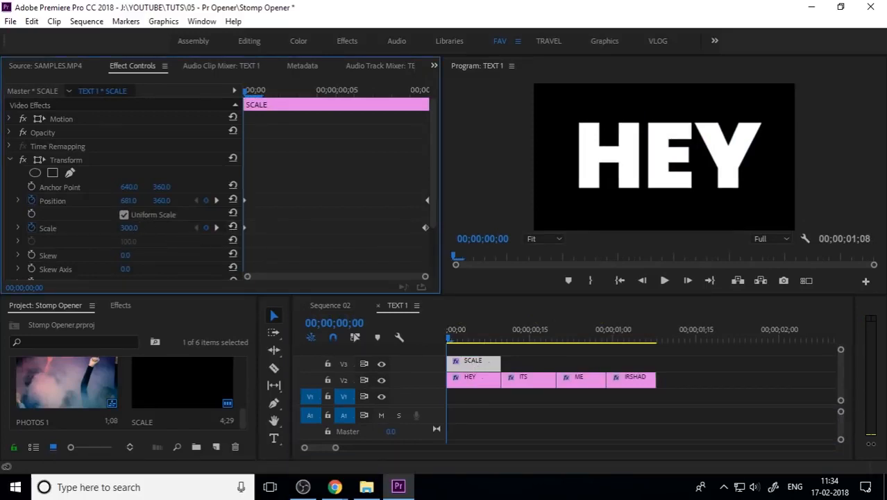
{"action": "left_click", "coordinate": [154, 226]}
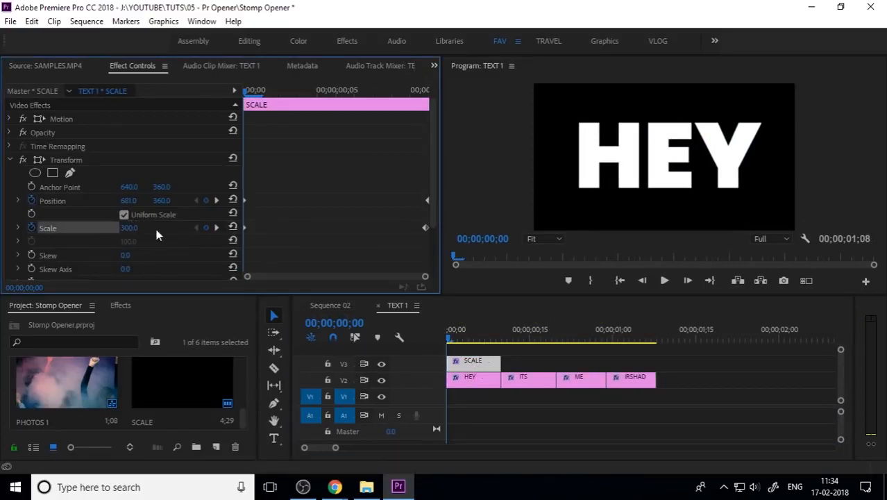
{"action": "left_click", "coordinate": [133, 228]}
{"action": "type", "text": "600"}
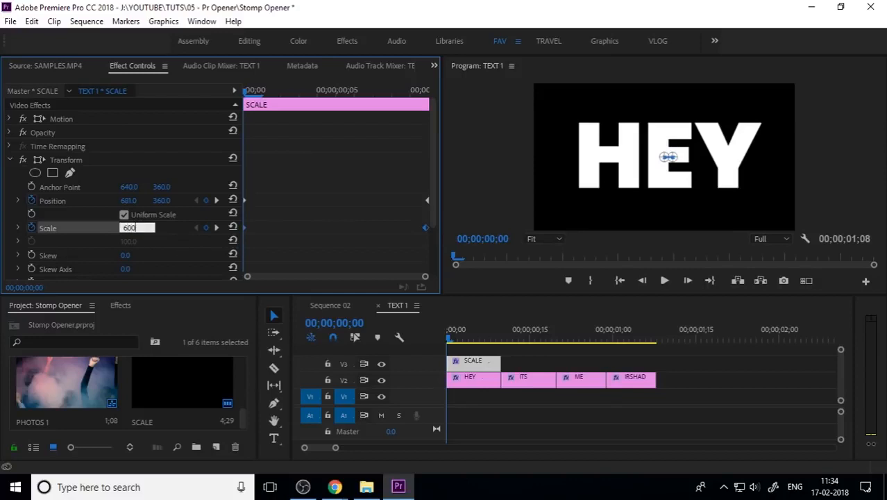
{"action": "key", "text": "Escape"}
Turn off Use Composition's Shutter Angle in the SCALE layer's Transform effect
{"action": "scroll", "coordinate": [167, 257], "scroll_direction": "down", "scroll_amount": 3}
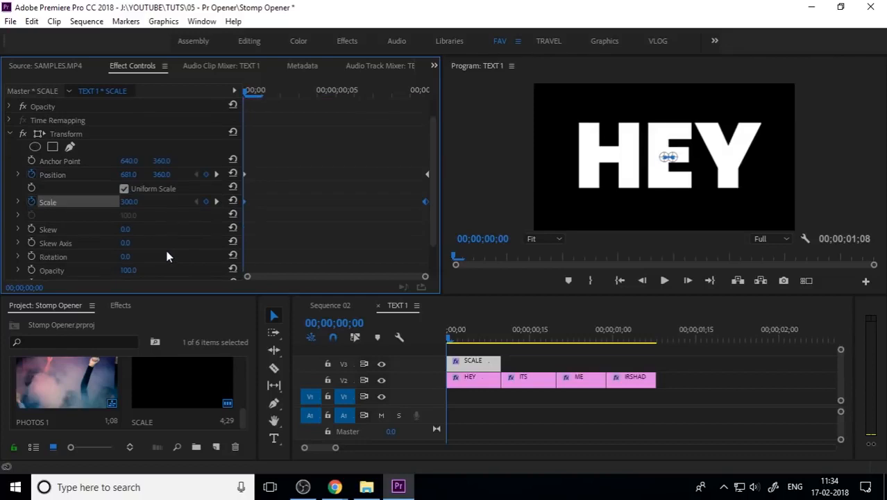
{"action": "left_click", "coordinate": [454, 380]}
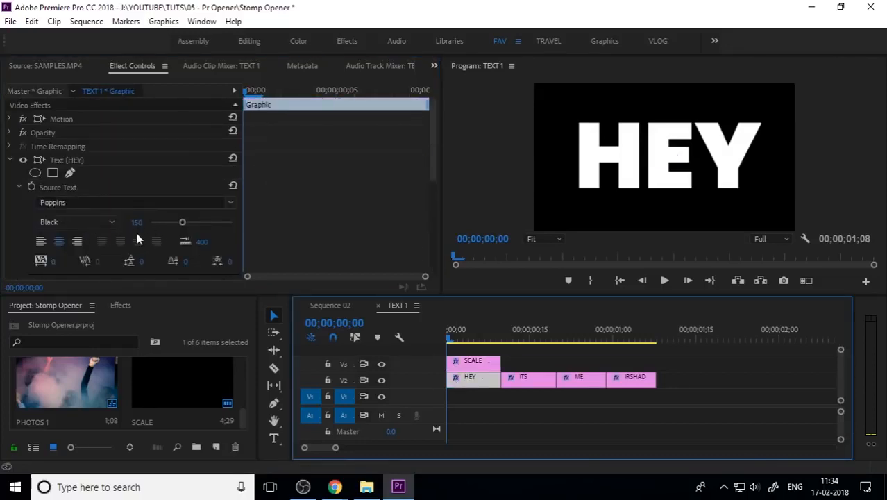
{"action": "left_click", "coordinate": [9, 160]}
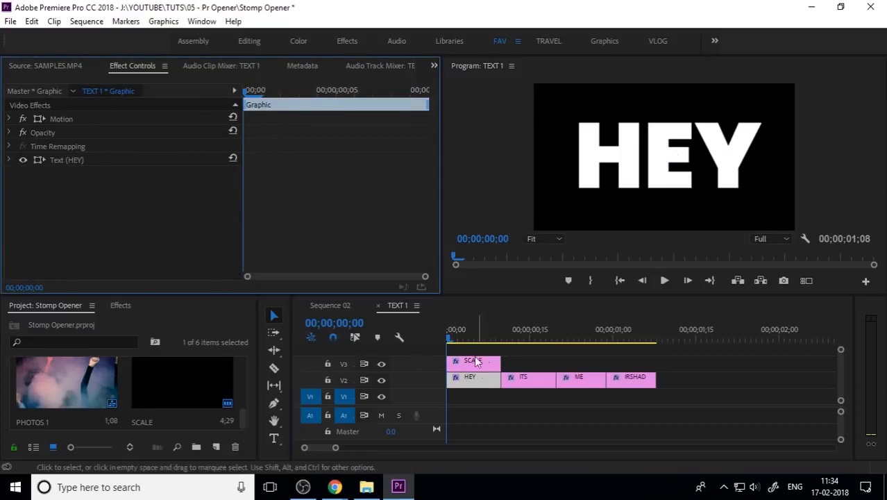
{"action": "left_click", "coordinate": [476, 361]}
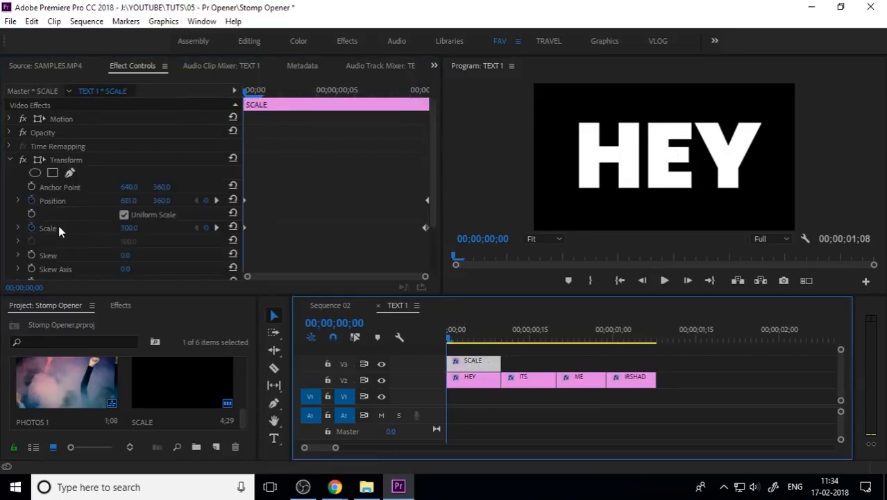
{"action": "scroll", "coordinate": [72, 241], "scroll_direction": "down", "scroll_amount": 4}
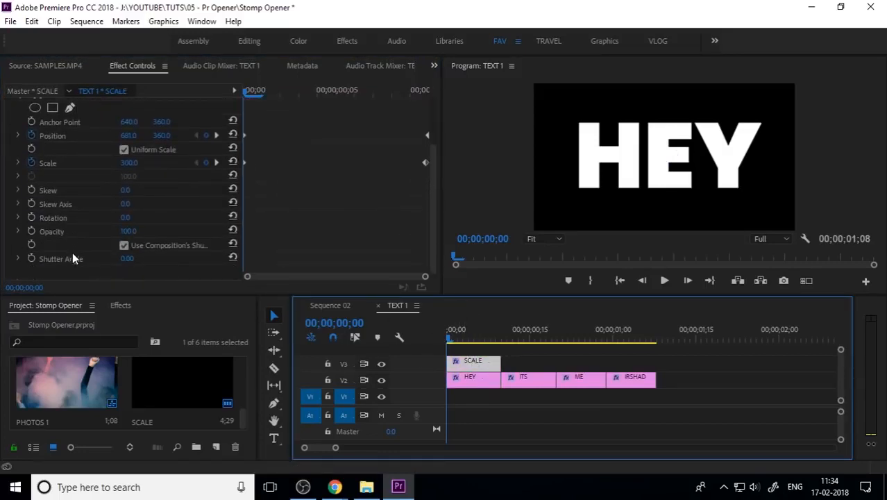
{"action": "left_click", "coordinate": [124, 246]}
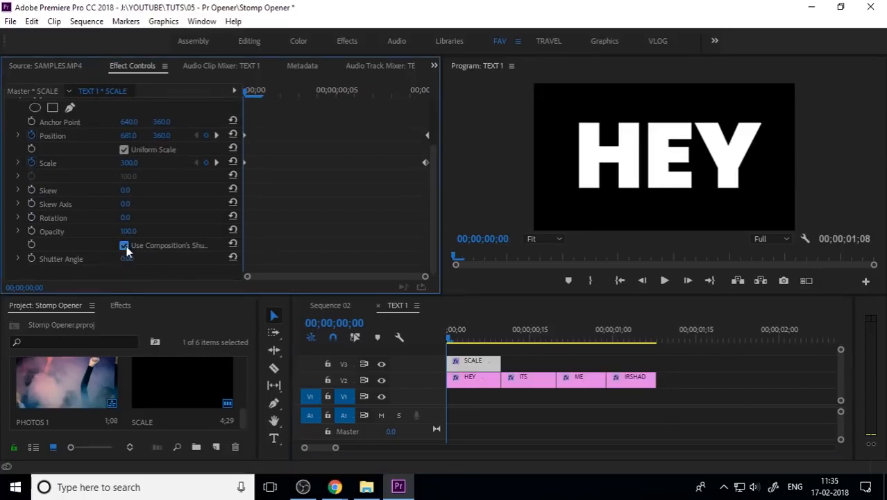
{"action": "left_click", "coordinate": [125, 246]}
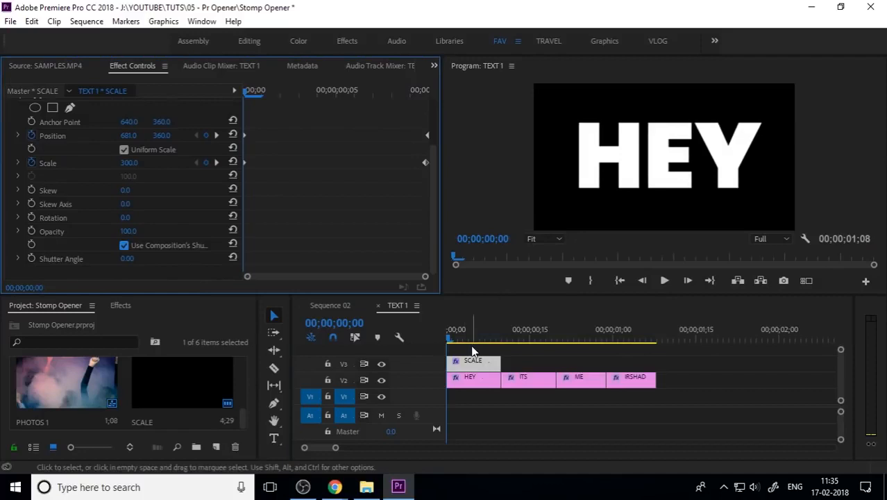
{"action": "key", "text": "ctrl+z"}
{"action": "left_click_drag", "start_coordinate": [471, 344], "coordinate": [442, 346]}
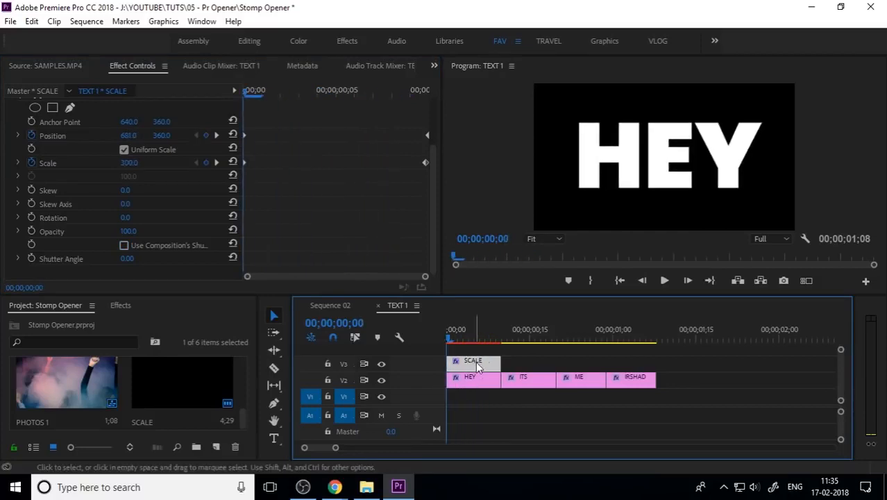
Select the SCALE layer's Position and Scale keyframes and set their temporal interpolation to Bezier
{"action": "left_click_drag", "start_coordinate": [301, 123], "coordinate": [244, 184]}
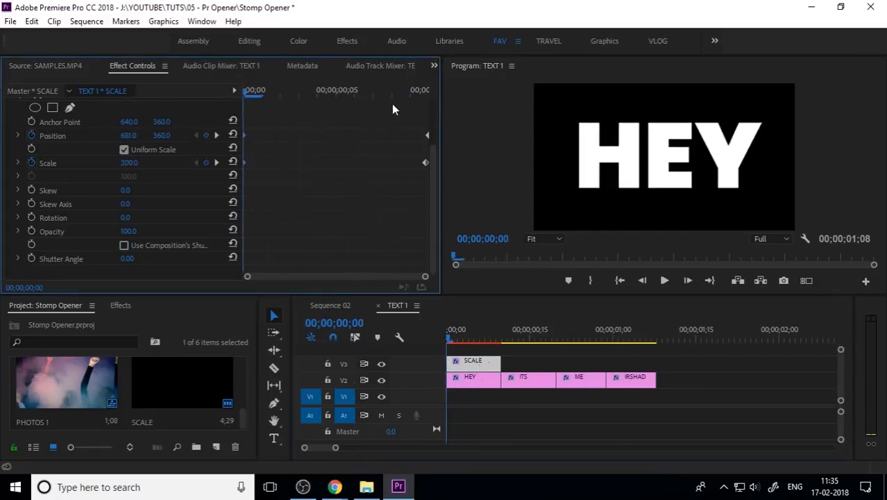
{"action": "left_click_drag", "start_coordinate": [392, 112], "coordinate": [424, 196]}
{"action": "right_click", "coordinate": [429, 165]}
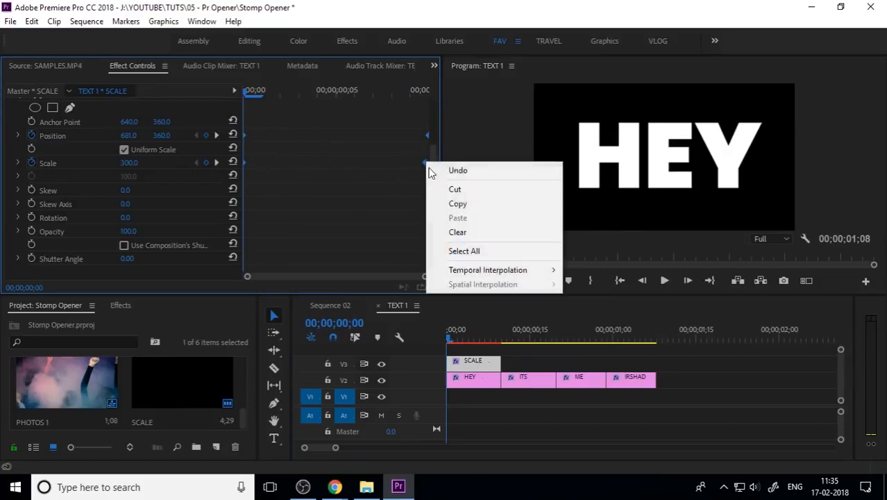
{"action": "mouse_move", "coordinate": [476, 274]}
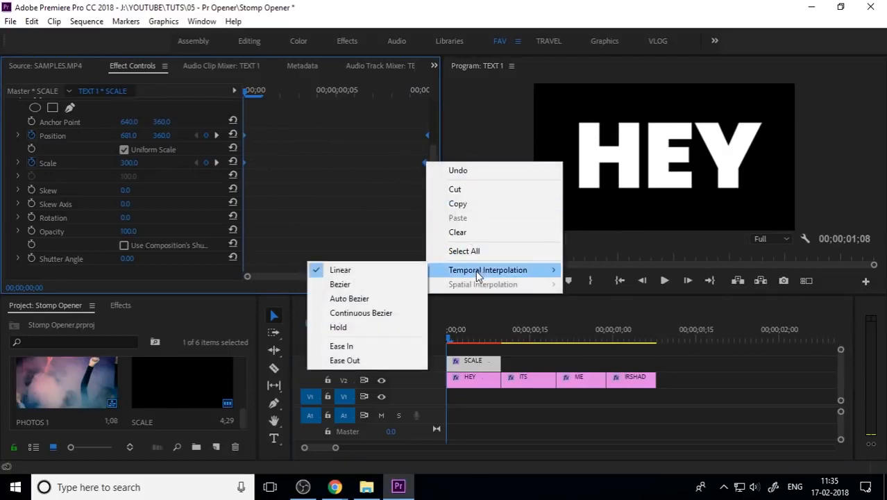
{"action": "left_click", "coordinate": [382, 299]}
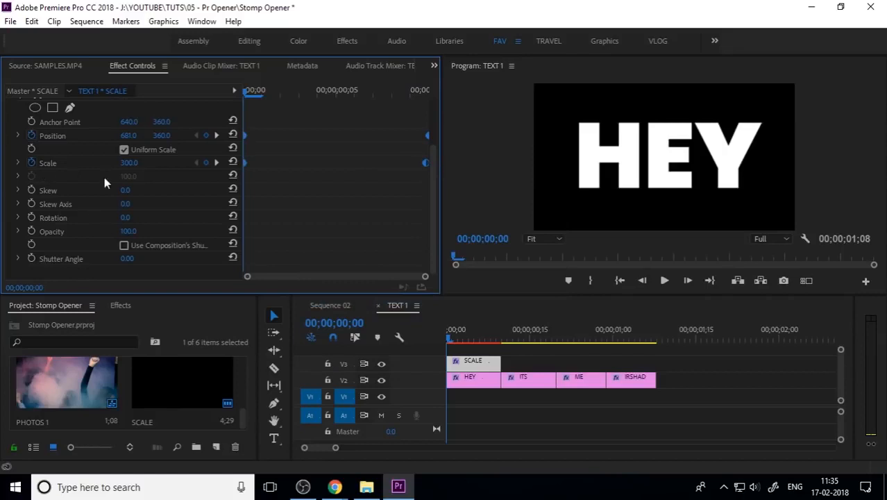
{"action": "right_click", "coordinate": [424, 163]}
{"action": "mouse_move", "coordinate": [495, 270]}
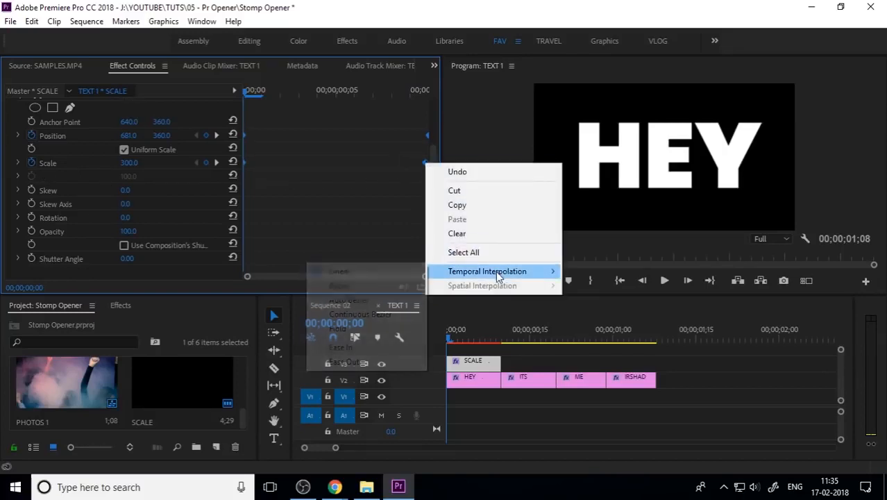
{"action": "left_click", "coordinate": [375, 285]}
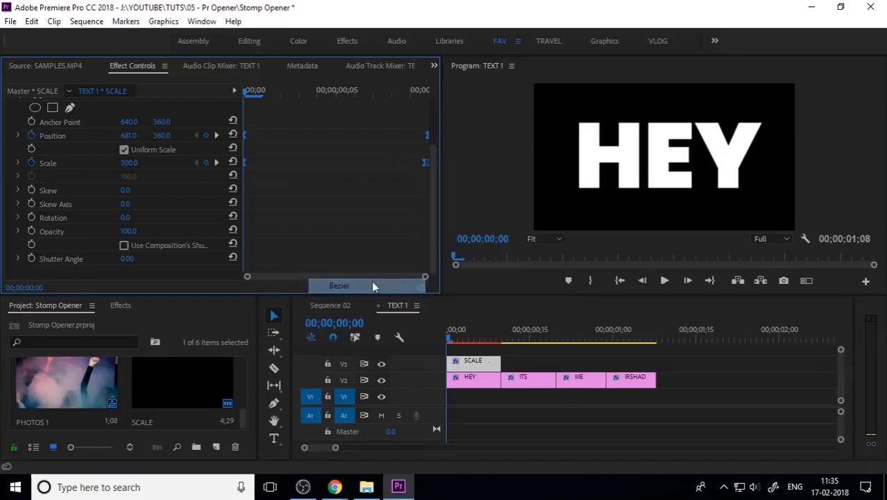
Expand the Scale property's graph and drag its velocity handles to ease the scale bump
{"action": "left_click", "coordinate": [18, 163]}
{"action": "left_click_drag", "start_coordinate": [378, 212], "coordinate": [463, 253]}
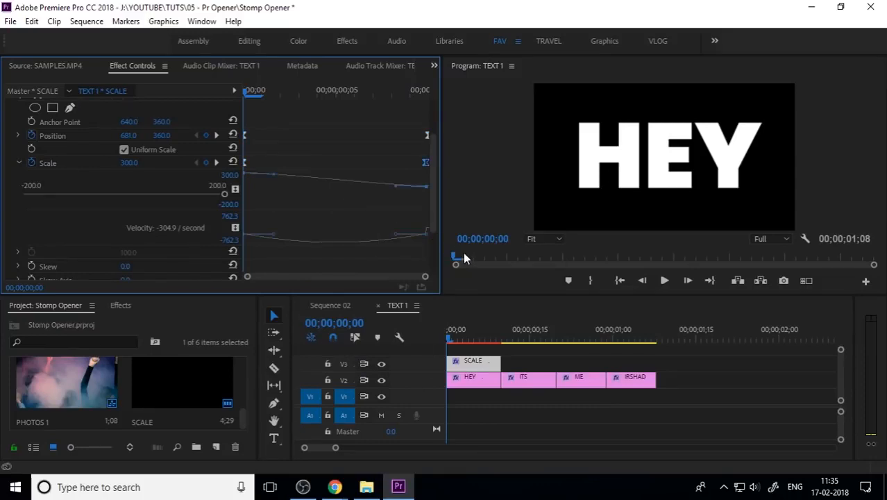
{"action": "left_click_drag", "start_coordinate": [399, 238], "coordinate": [323, 239]}
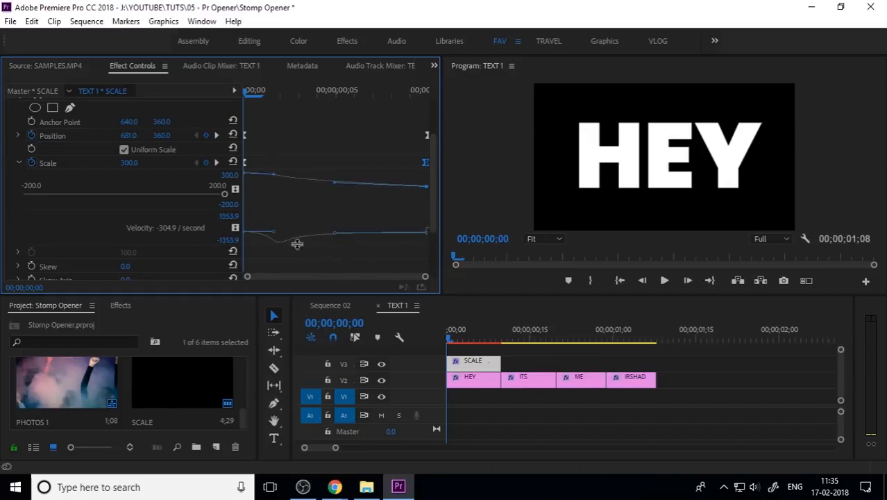
Play back the opening of Sequence 02 several times to check the eased scale bump
{"action": "left_click", "coordinate": [330, 307]}
{"action": "key", "text": "space"}
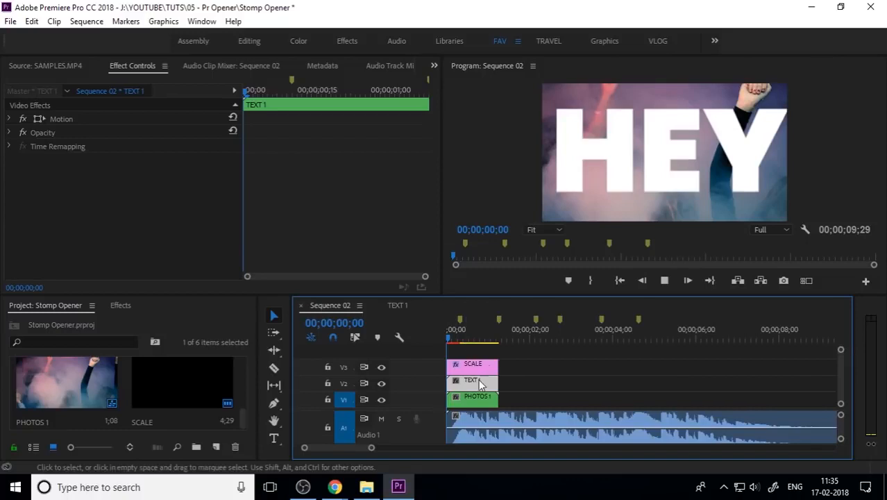
{"action": "left_click", "coordinate": [460, 336]}
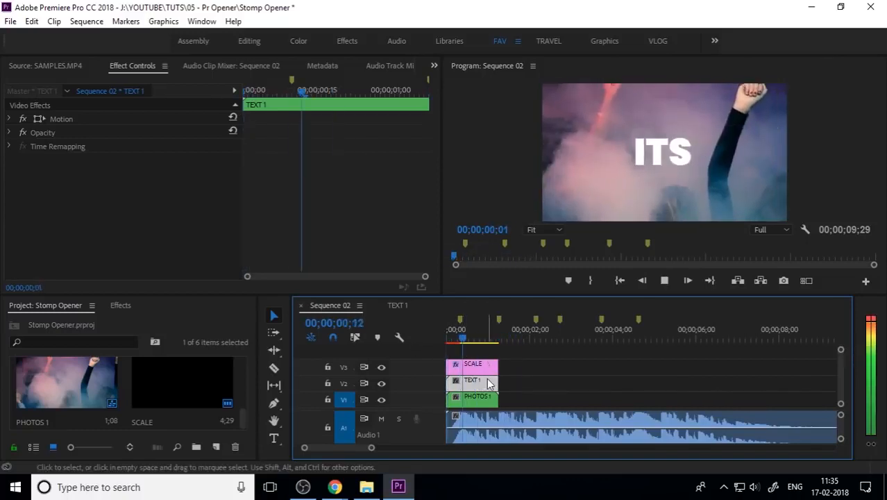
{"action": "key", "text": "space"}
{"action": "left_click_drag", "start_coordinate": [482, 335], "coordinate": [403, 348]}
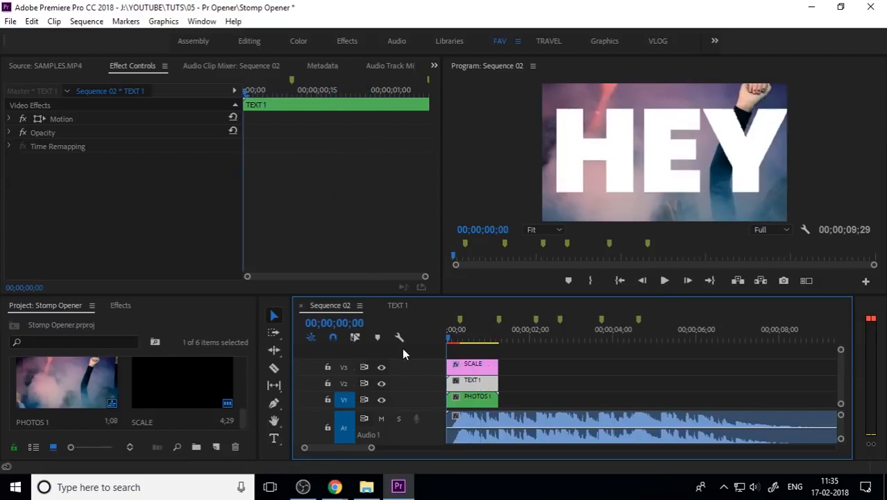
{"action": "key", "text": "space"}
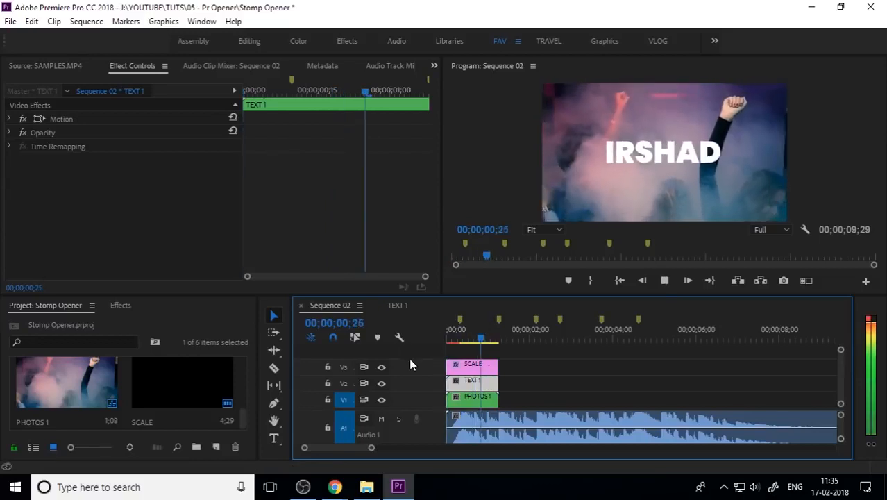
{"action": "left_click_drag", "start_coordinate": [465, 341], "coordinate": [414, 346]}
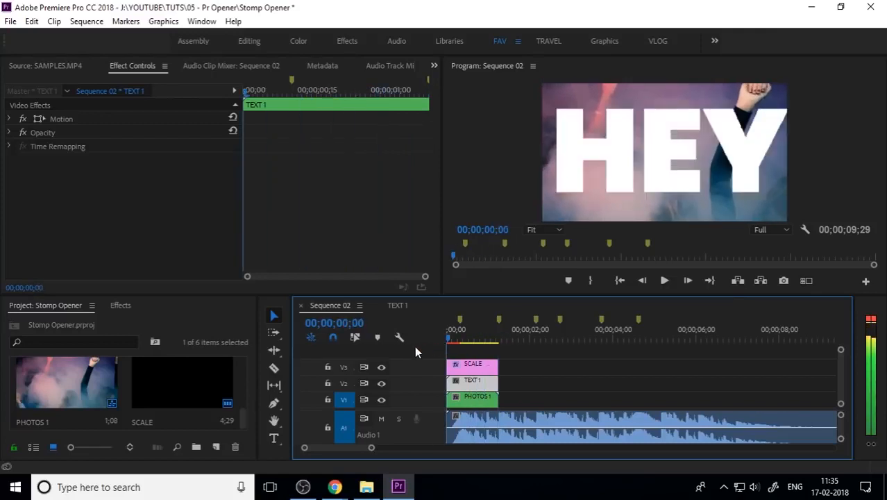
{"action": "key", "text": "space"}
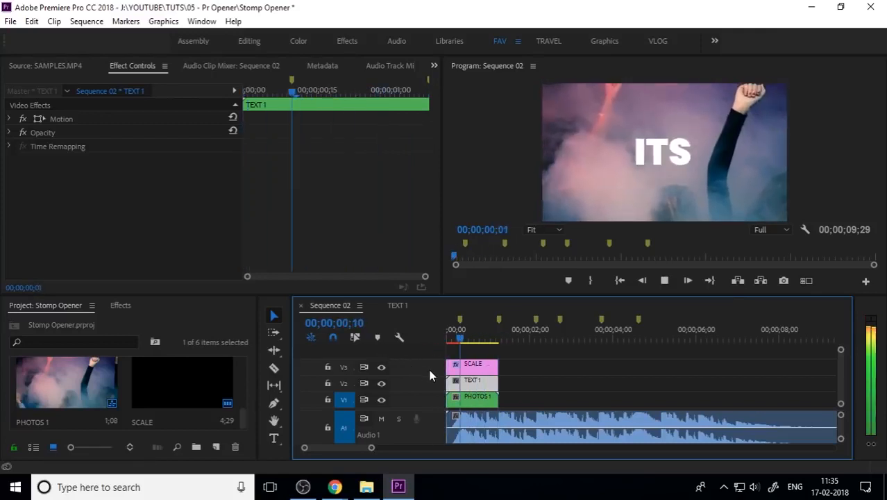
{"action": "left_click_drag", "start_coordinate": [477, 337], "coordinate": [414, 351]}
{"action": "key", "text": "space"}
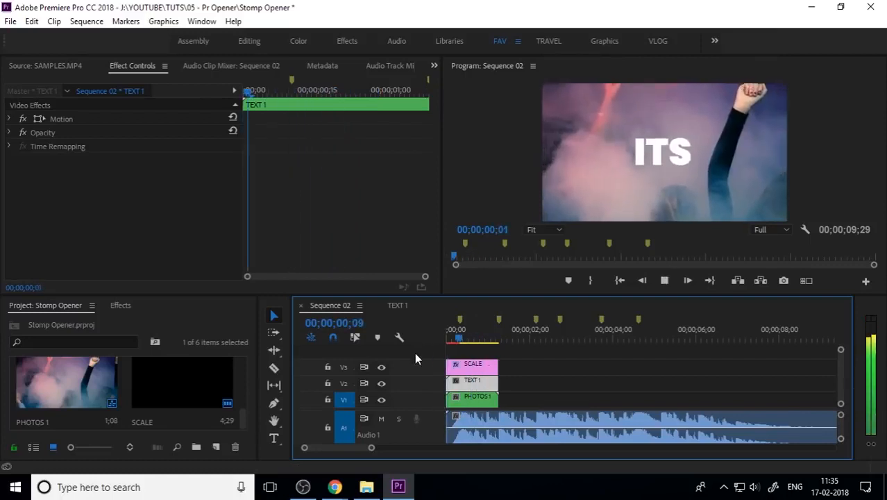
{"action": "key", "text": "space"}
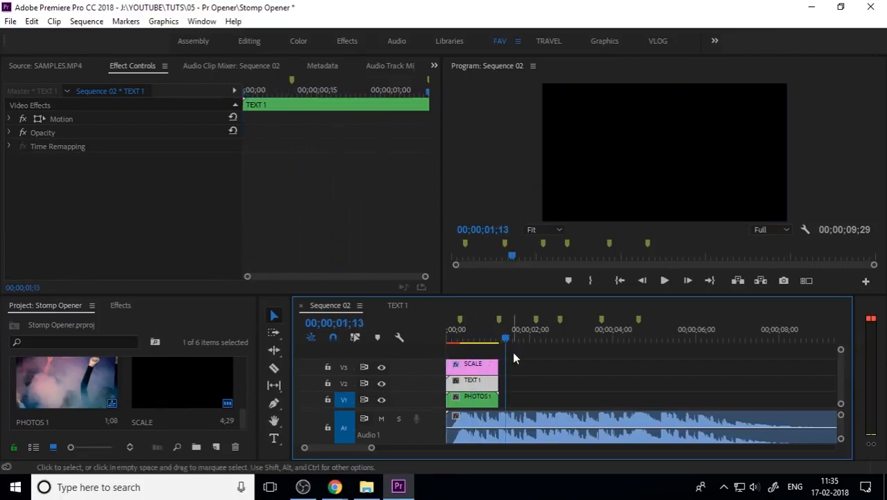
{"action": "left_click_drag", "start_coordinate": [514, 352], "coordinate": [480, 406]}
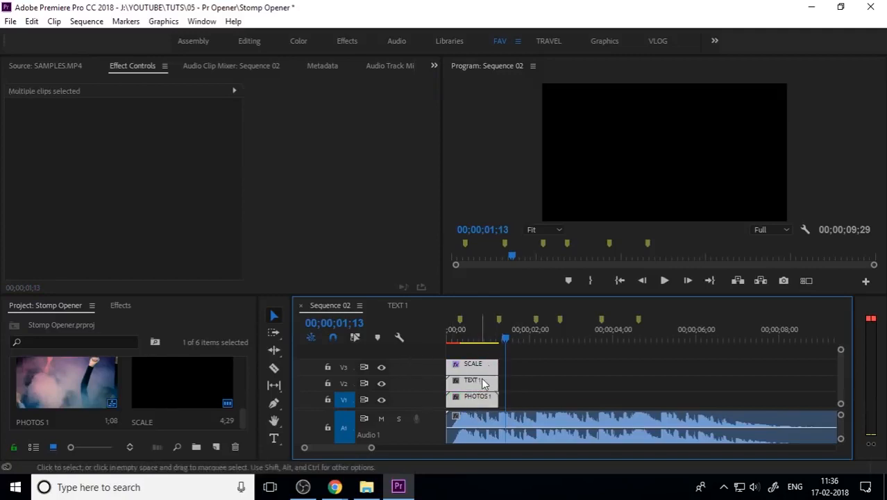
{"action": "left_click_drag", "start_coordinate": [484, 379], "coordinate": [547, 381]}
{"action": "key", "text": "ctrl+z"}
Scrub through the opening of Sequence 02 to review the titles
{"action": "left_click_drag", "start_coordinate": [501, 336], "coordinate": [465, 336]}
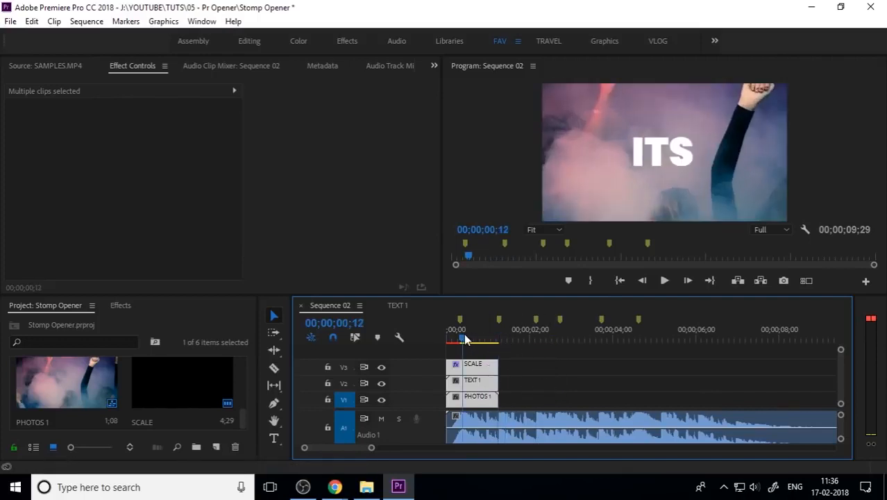
{"action": "left_click", "coordinate": [543, 403]}
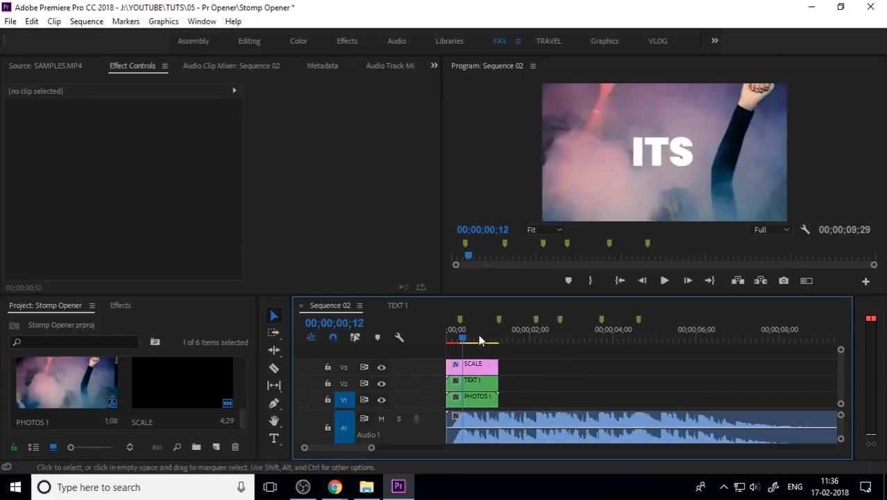
{"action": "left_click_drag", "start_coordinate": [471, 329], "coordinate": [488, 344]}
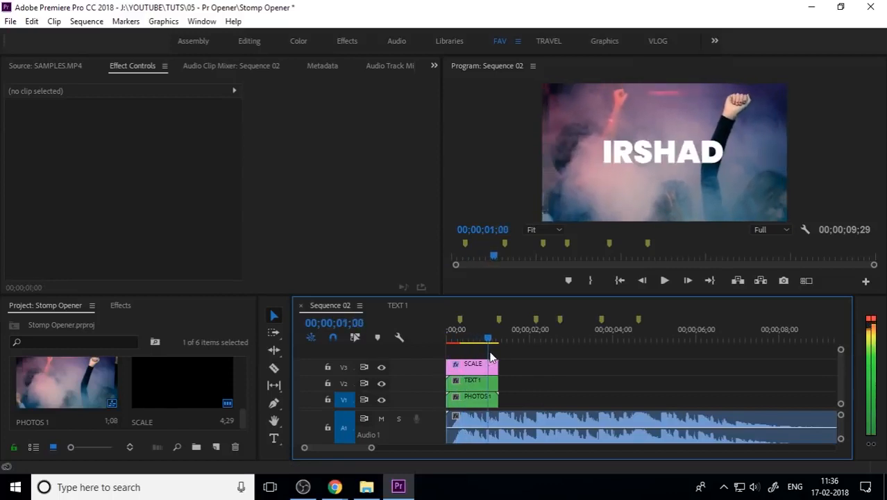
{"action": "left_click", "coordinate": [123, 304]}
{"action": "left_click", "coordinate": [78, 307]}
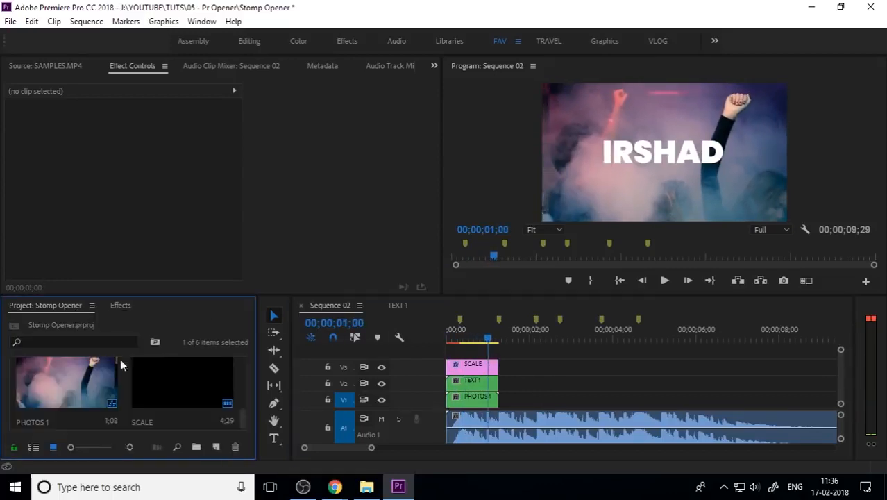
{"action": "scroll", "coordinate": [207, 402], "scroll_direction": "up", "scroll_amount": 1}
{"action": "scroll", "coordinate": [207, 403], "scroll_direction": "down", "scroll_amount": 1}
{"action": "left_click", "coordinate": [206, 403]}
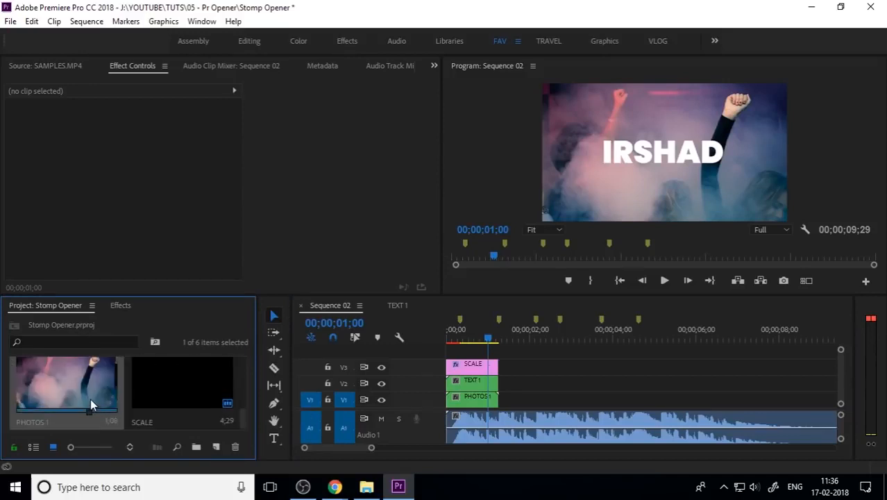
{"action": "scroll", "coordinate": [90, 399], "scroll_direction": "up", "scroll_amount": 2}
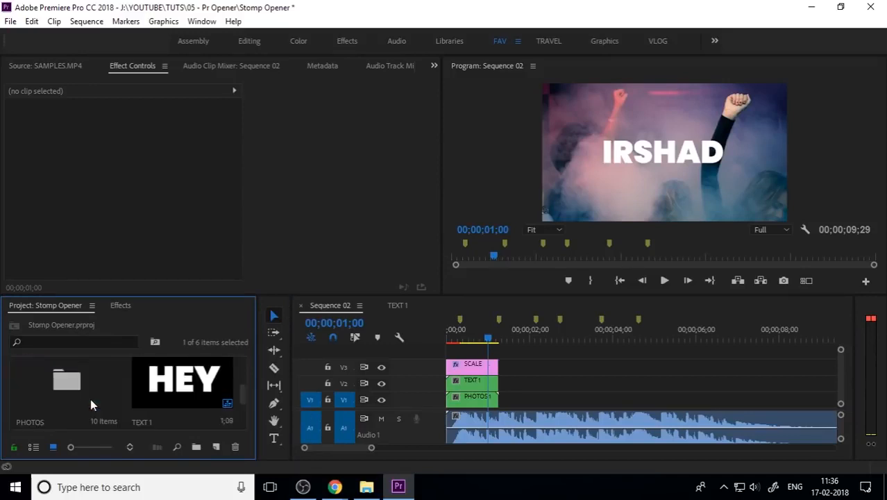
{"action": "left_click", "coordinate": [176, 373]}
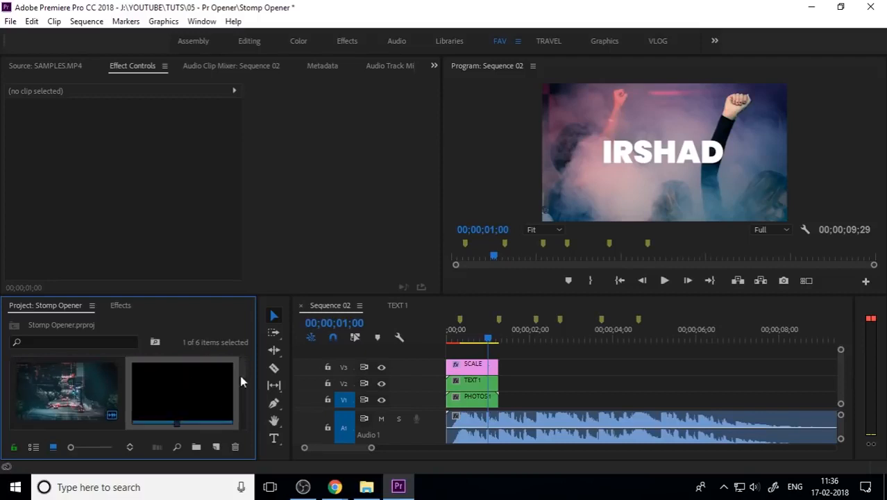
{"action": "left_click_drag", "start_coordinate": [489, 340], "coordinate": [446, 340]}
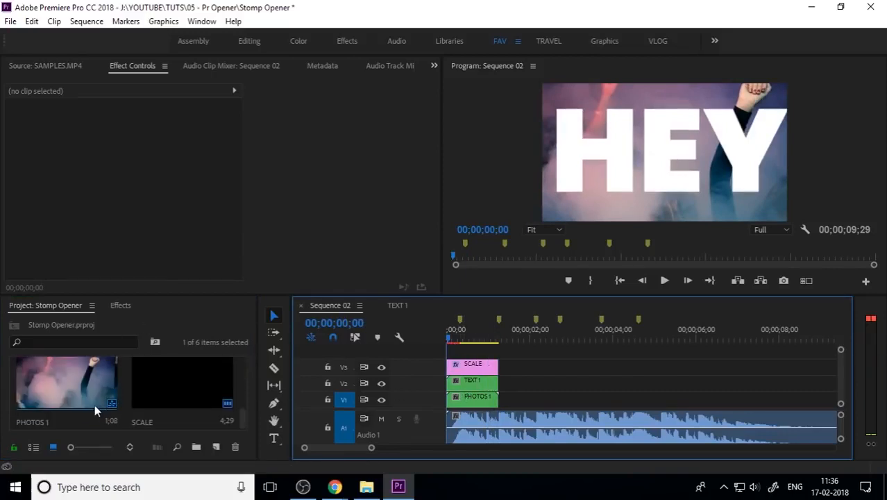
Open the PHOTOS bin, place 4.jpg on V1 right after PHOTOS1, and trim its end to the next beat marker
{"action": "left_click", "coordinate": [78, 384]}
{"action": "scroll", "coordinate": [170, 406], "scroll_direction": "down", "scroll_amount": 2}
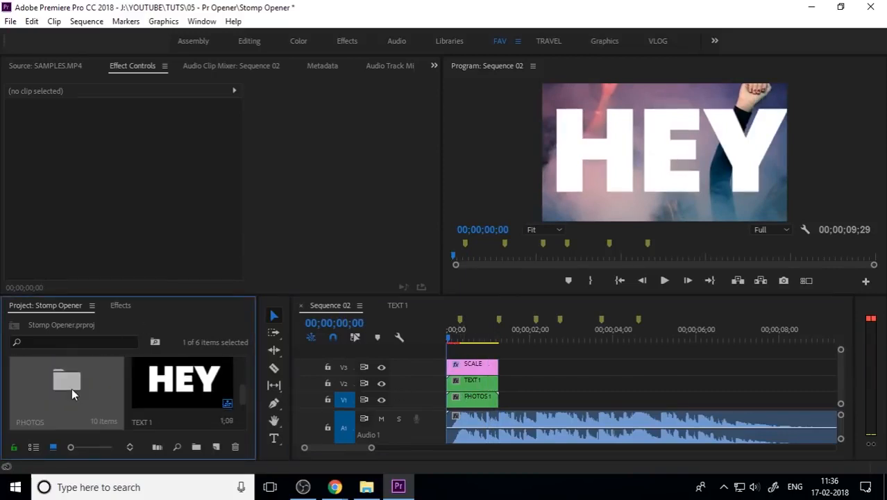
{"action": "double_click", "coordinate": [72, 388]}
{"action": "left_click", "coordinate": [381, 209]}
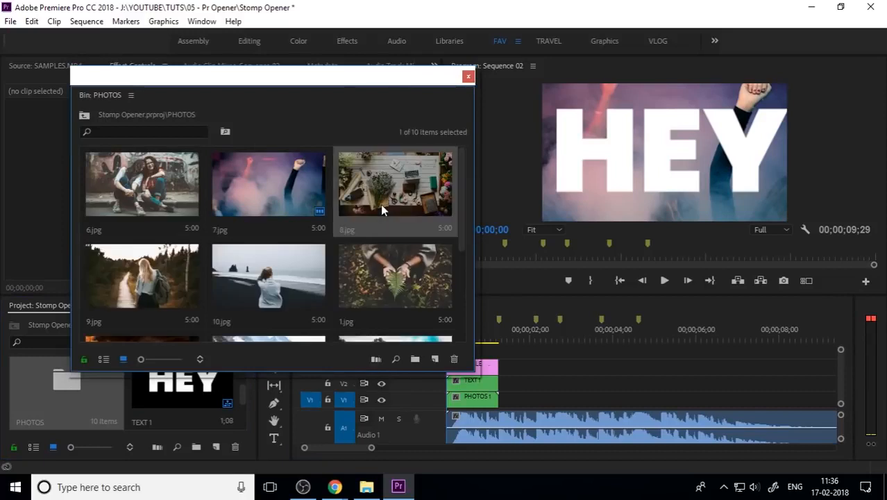
{"action": "scroll", "coordinate": [184, 273], "scroll_direction": "down", "scroll_amount": 1}
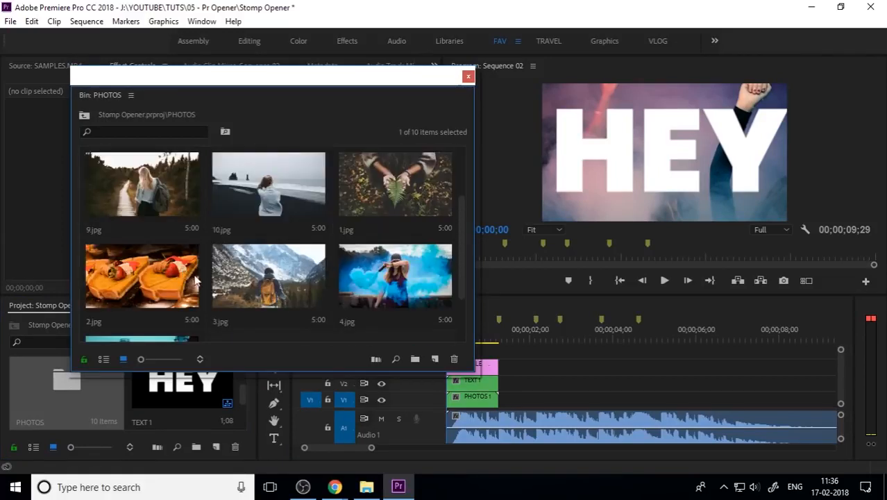
{"action": "scroll", "coordinate": [196, 281], "scroll_direction": "down", "scroll_amount": 1}
{"action": "left_click", "coordinate": [381, 193]}
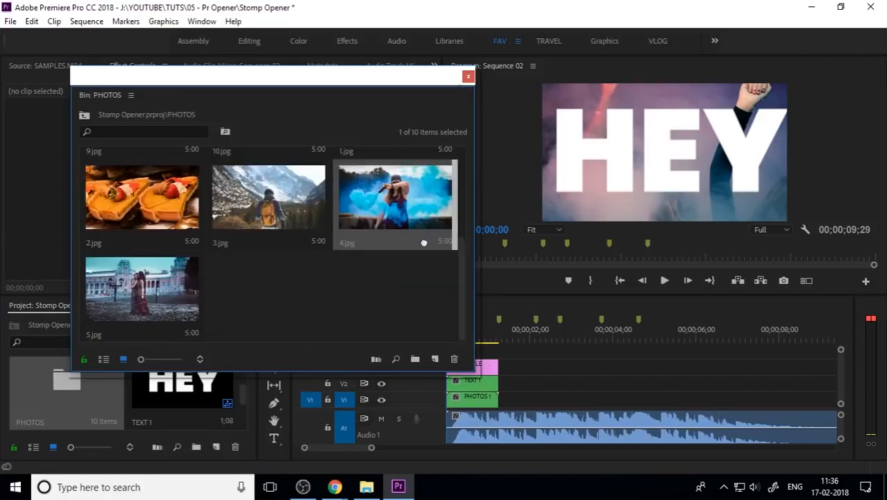
{"action": "left_click_drag", "start_coordinate": [395, 280], "coordinate": [563, 397]}
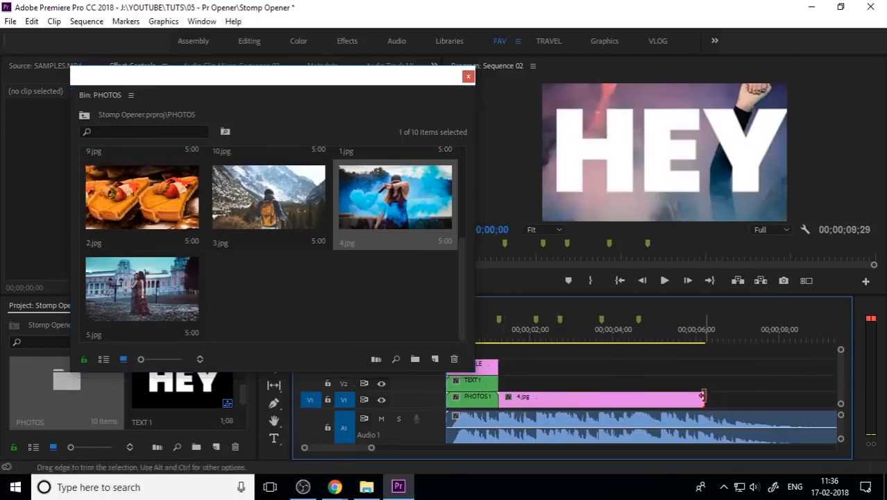
{"action": "left_click_drag", "start_coordinate": [704, 399], "coordinate": [535, 410]}
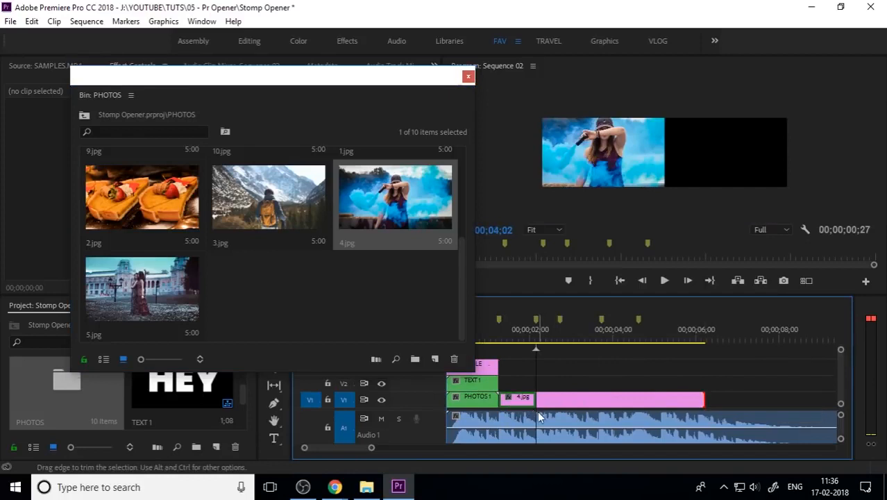
Nest the 4.jpg clip into a sequence named PHOTO 2 and close the PHOTOS bin
{"action": "right_click", "coordinate": [524, 406]}
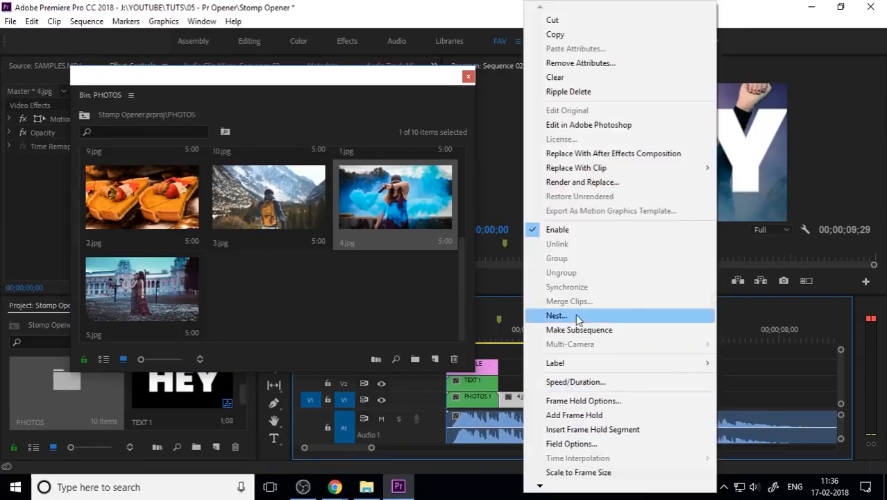
{"action": "left_click", "coordinate": [575, 314]}
{"action": "type", "text": "PHOT"}
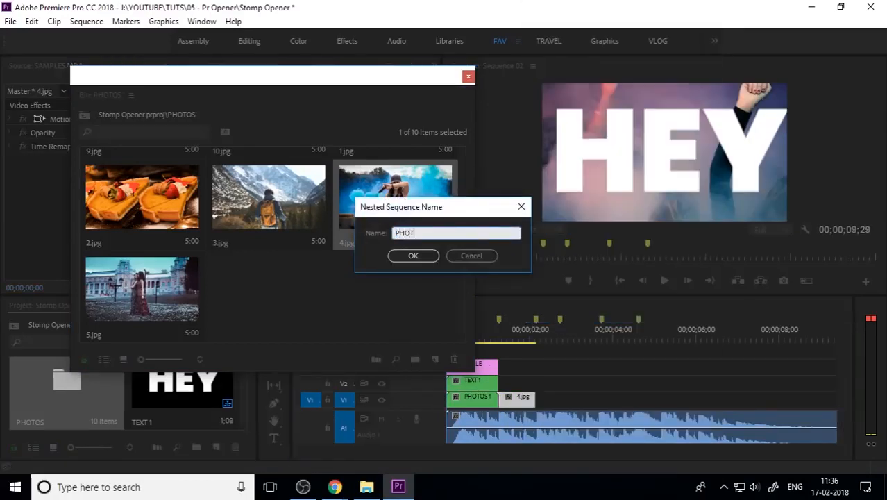
{"action": "type", "text": "O 2"}
{"action": "key", "text": "Return"}
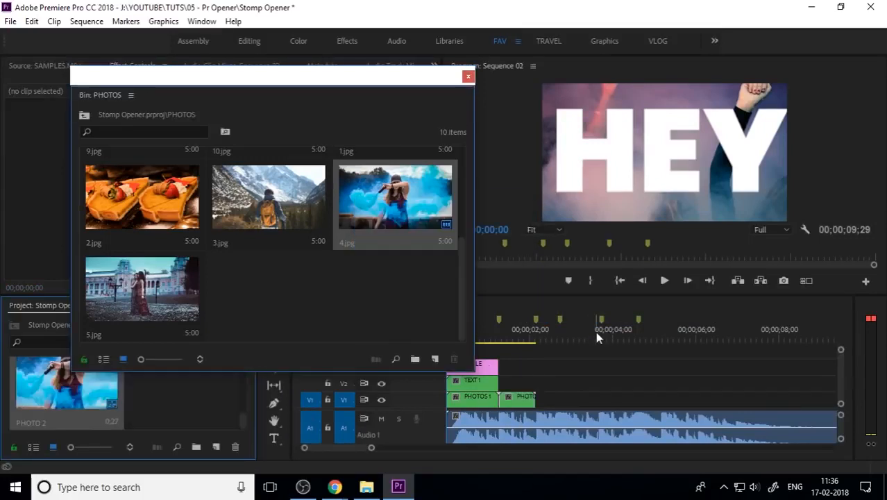
{"action": "left_click_drag", "start_coordinate": [364, 80], "coordinate": [282, 80]}
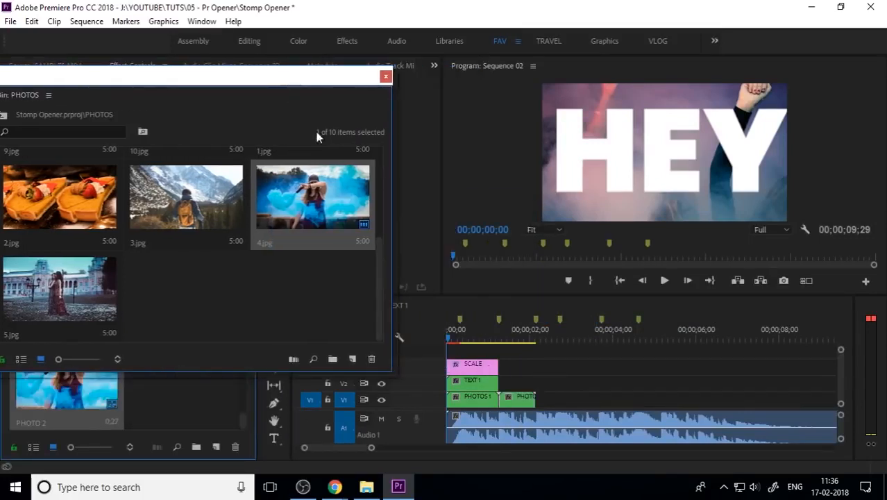
{"action": "left_click", "coordinate": [386, 76]}
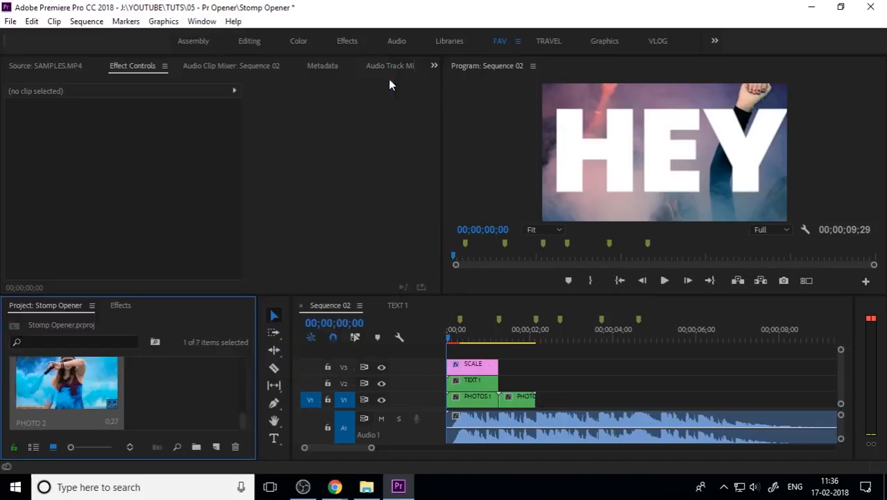
Copy the ITS title from the TEXT 1 sequence and paste it onto V2 right after TEXT1 in Sequence 02
{"action": "left_click", "coordinate": [396, 304]}
{"action": "left_click", "coordinate": [512, 377]}
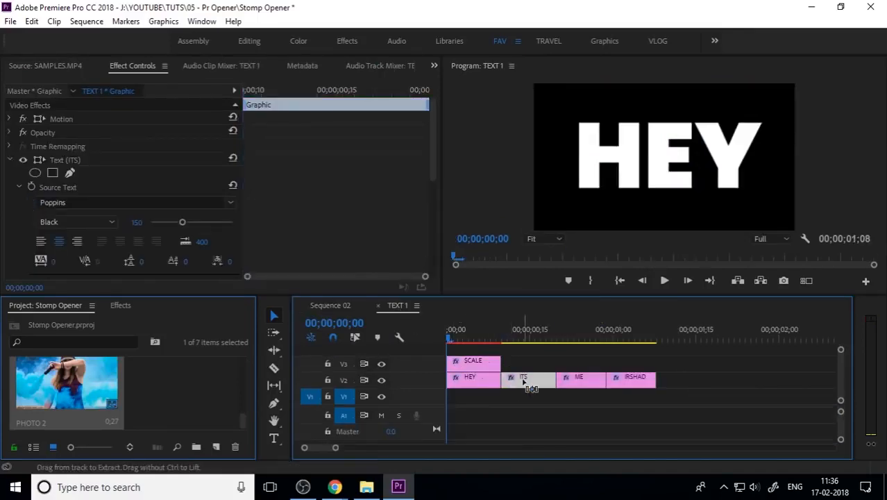
{"action": "left_click", "coordinate": [345, 305]}
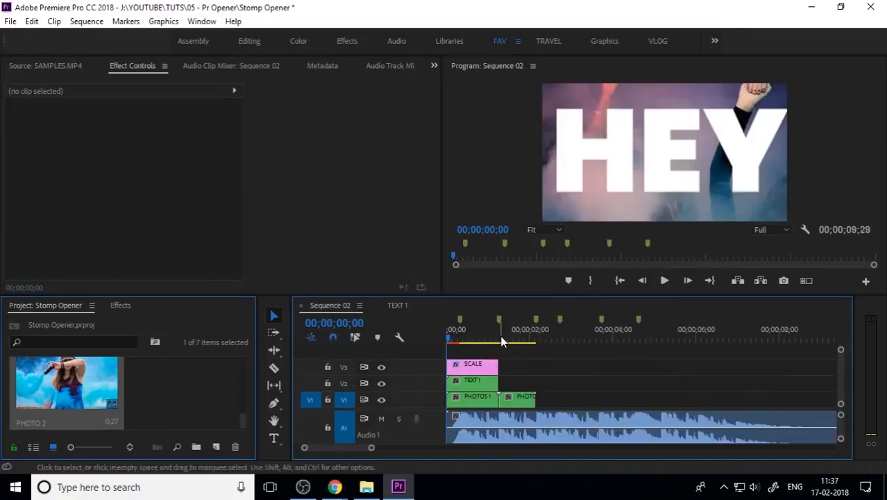
{"action": "left_click_drag", "start_coordinate": [502, 339], "coordinate": [554, 343]}
{"action": "key", "text": "ctrl+v"}
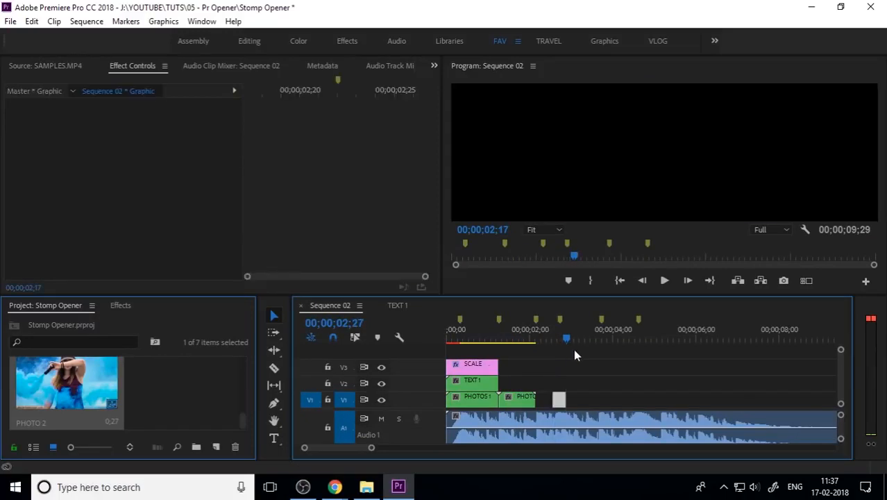
{"action": "left_click_drag", "start_coordinate": [559, 400], "coordinate": [506, 384]}
Extend the ITS title's end so it lines up with the end of PHOTO 2
{"action": "left_click", "coordinate": [504, 339]}
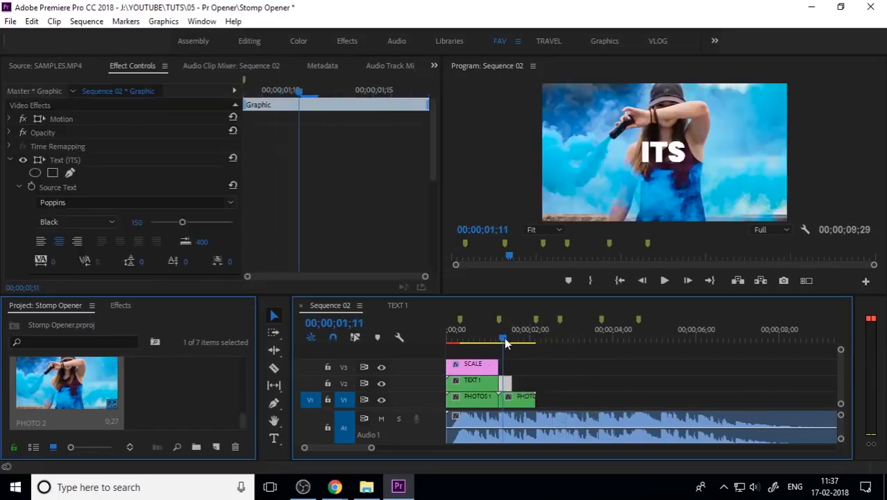
{"action": "left_click_drag", "start_coordinate": [504, 337], "coordinate": [506, 339]}
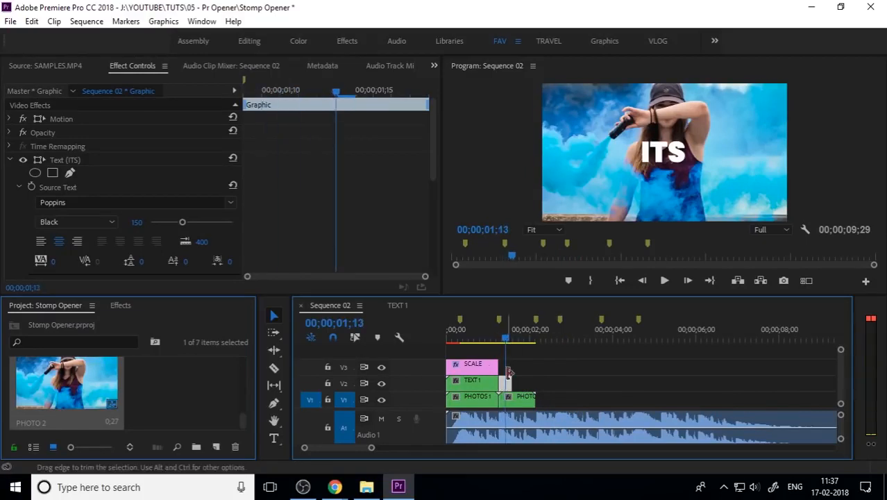
{"action": "left_click_drag", "start_coordinate": [511, 383], "coordinate": [537, 384]}
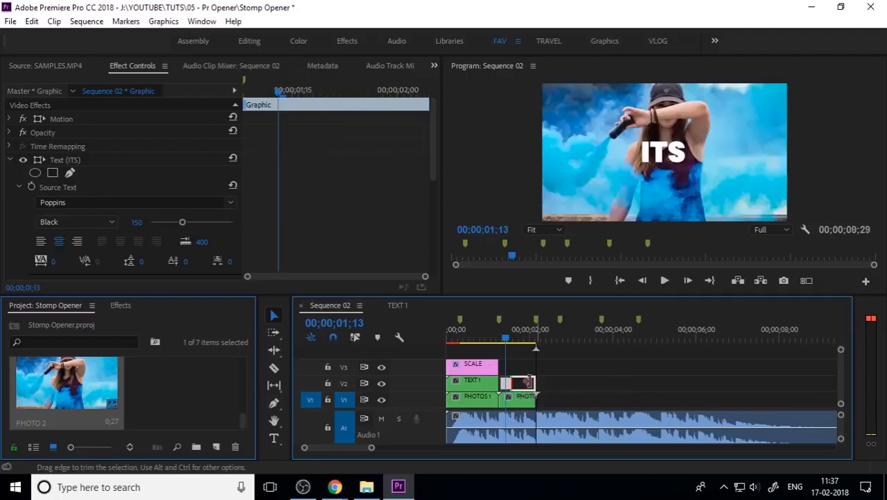
Duplicate the SCALE adjustment layer onto V3 directly after the original, above PHOTO 2
{"action": "key", "text": "="}
{"action": "left_click_drag", "start_coordinate": [579, 336], "coordinate": [558, 335]}
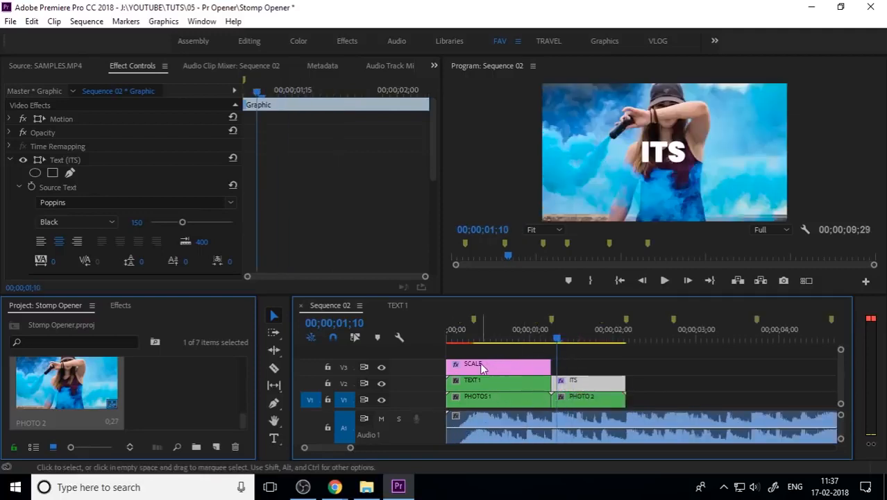
{"action": "left_click_drag", "start_coordinate": [472, 368], "coordinate": [583, 374]}
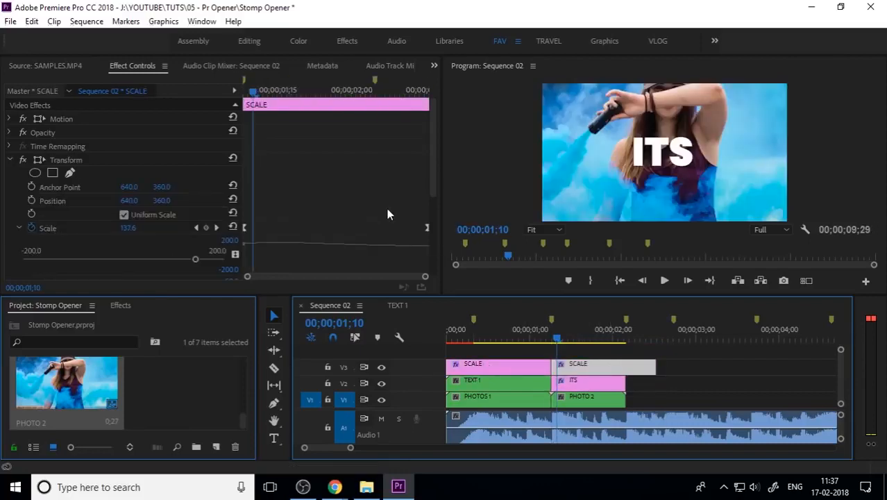
Trim the duplicated SCALE layer's end to match PHOTO 2 and move its last Scale keyframe to the clip's end
{"action": "left_click_drag", "start_coordinate": [408, 222], "coordinate": [467, 255]}
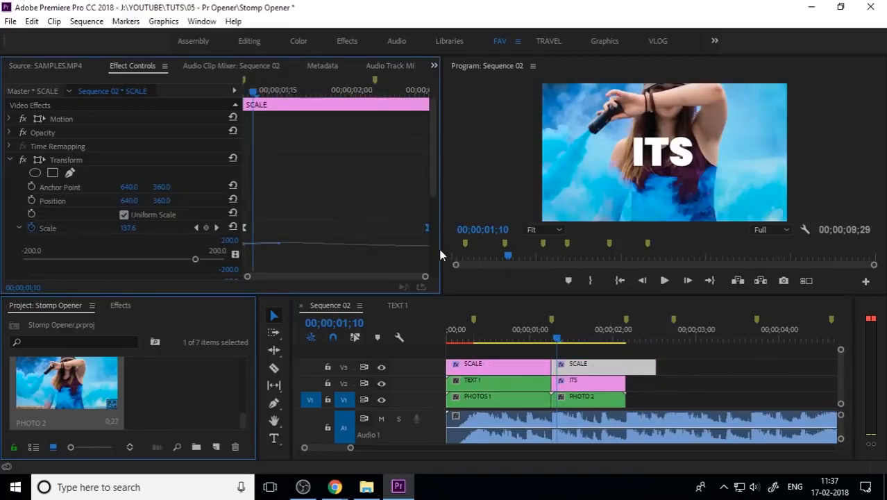
{"action": "left_click", "coordinate": [10, 161]}
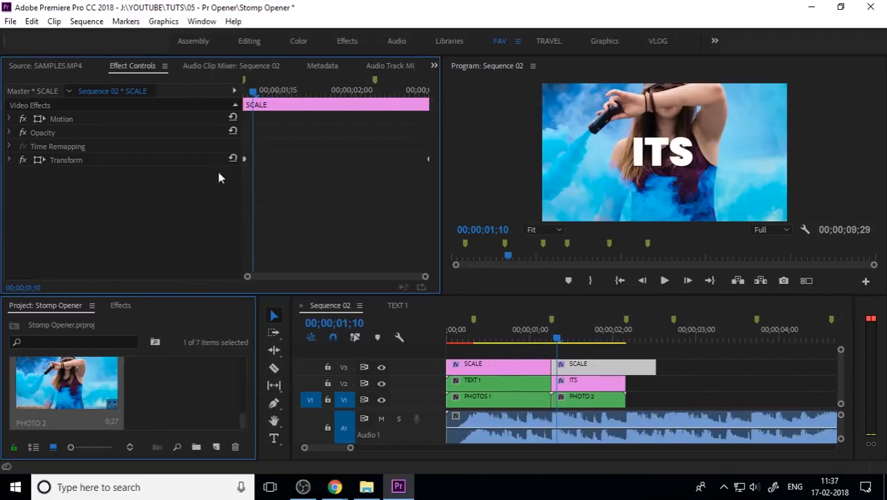
{"action": "left_click", "coordinate": [9, 161]}
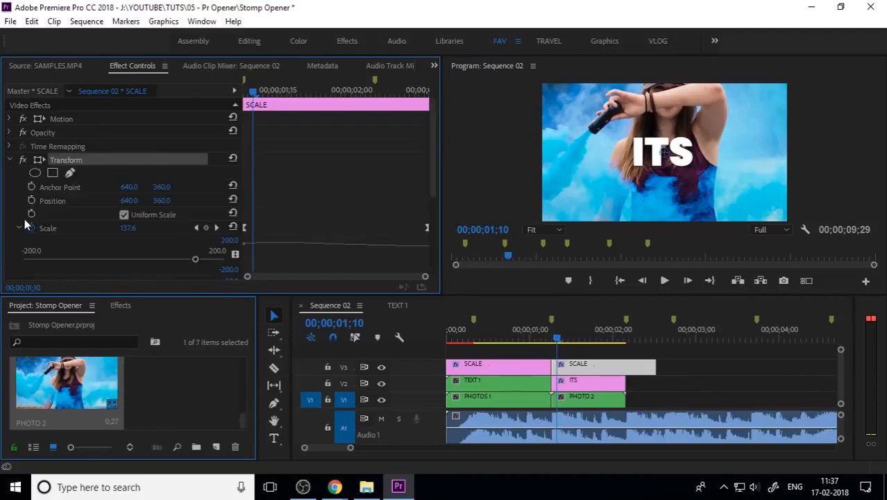
{"action": "left_click", "coordinate": [20, 227]}
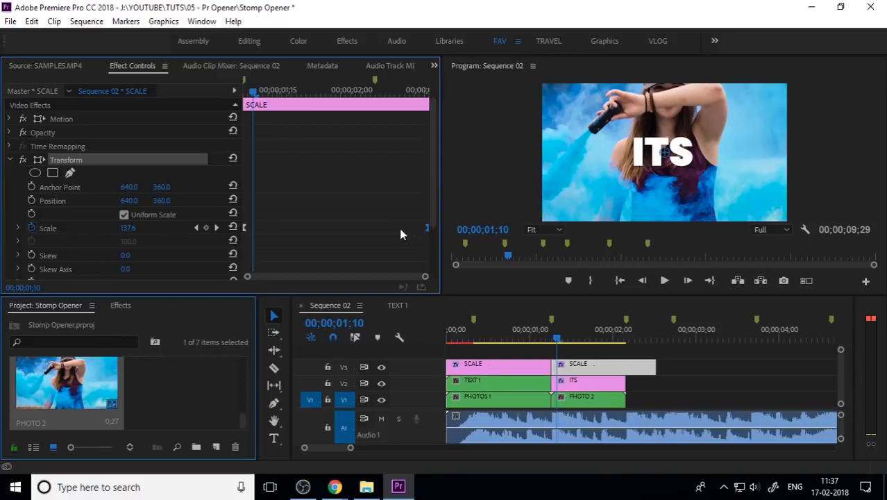
{"action": "left_click_drag", "start_coordinate": [431, 214], "coordinate": [433, 272]}
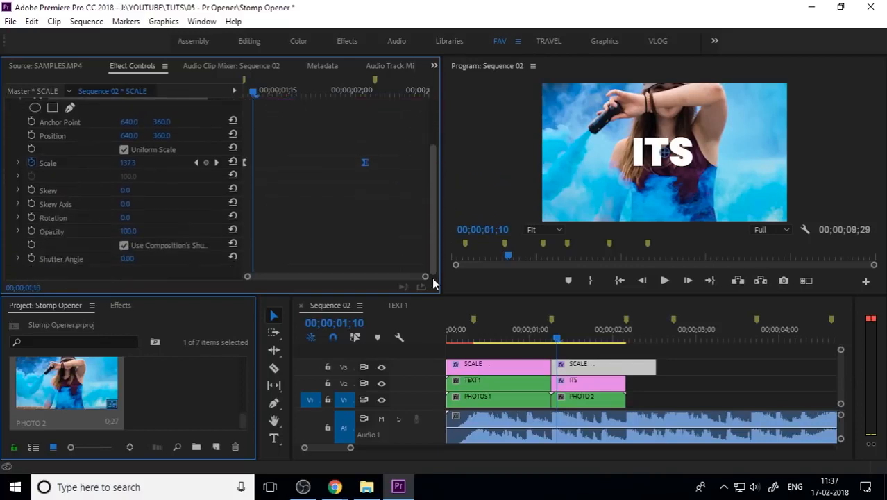
{"action": "left_click_drag", "start_coordinate": [654, 366], "coordinate": [625, 367]}
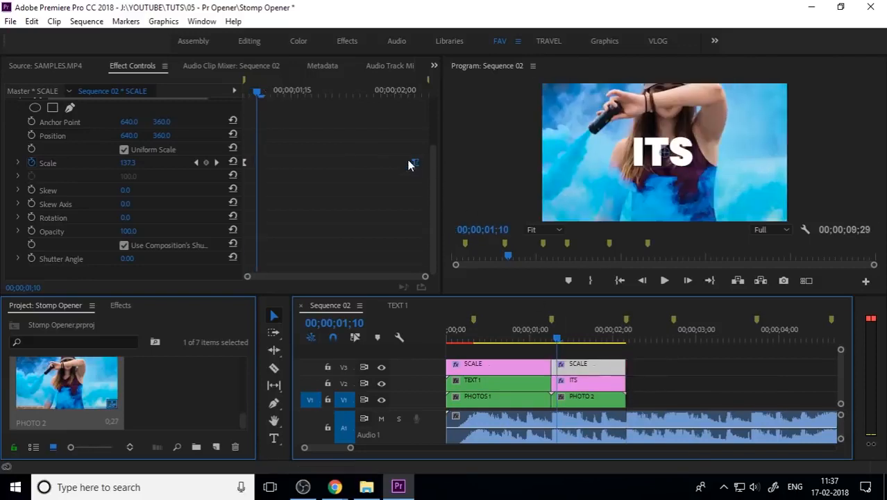
{"action": "left_click_drag", "start_coordinate": [409, 165], "coordinate": [426, 165]}
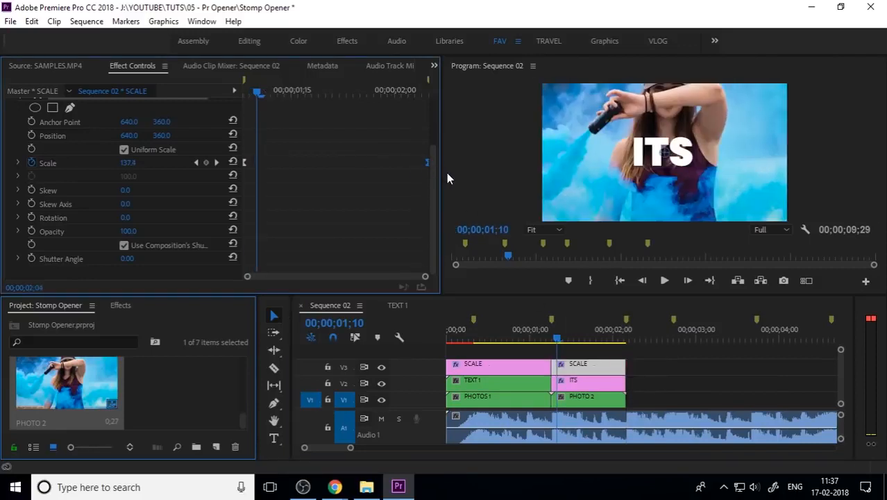
Scrub through the ITS section of Sequence 02 to review the scale bump
{"action": "left_click", "coordinate": [553, 338]}
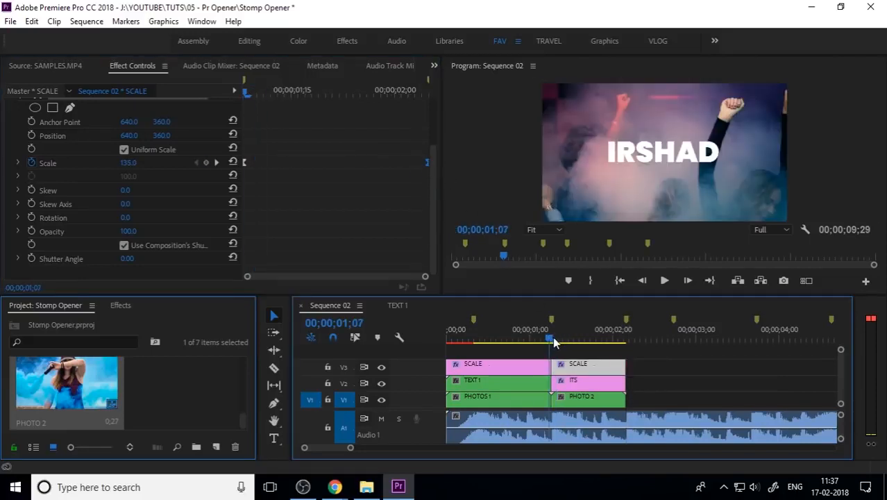
{"action": "left_click_drag", "start_coordinate": [553, 336], "coordinate": [621, 363]}
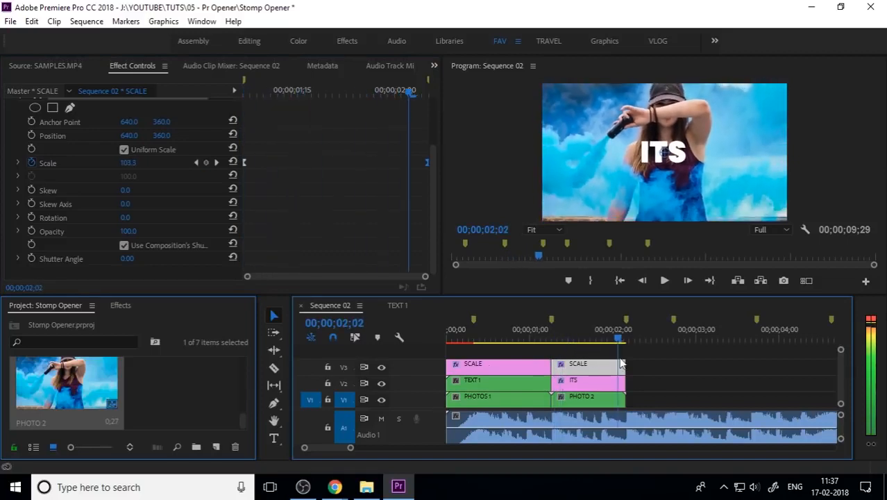
{"action": "left_click", "coordinate": [590, 385]}
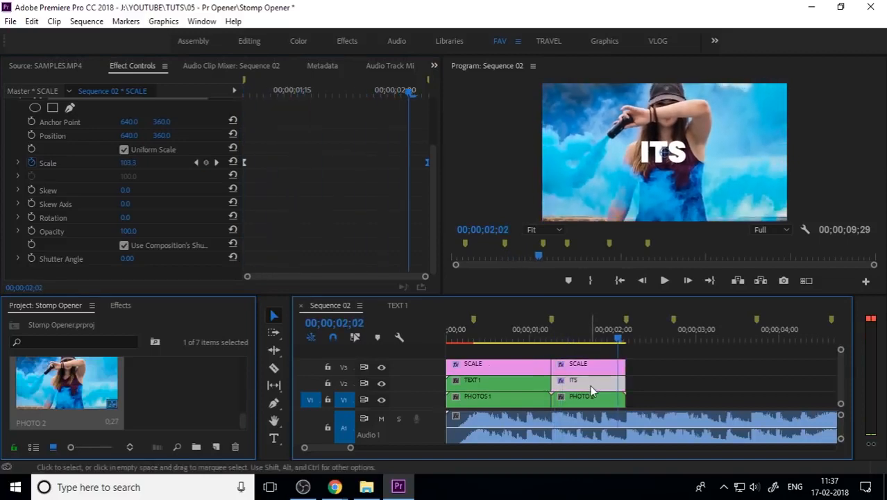
{"action": "left_click", "coordinate": [686, 377]}
{"action": "left_click_drag", "start_coordinate": [620, 340], "coordinate": [532, 341]}
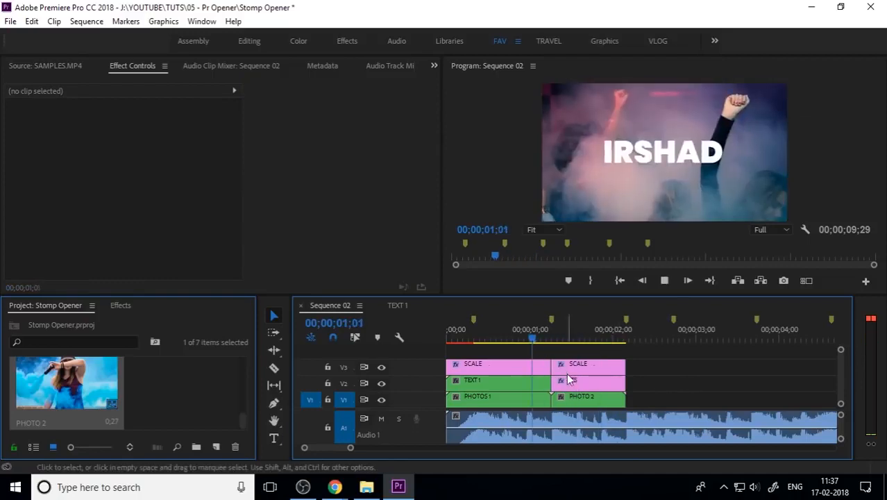
{"action": "left_click", "coordinate": [564, 340]}
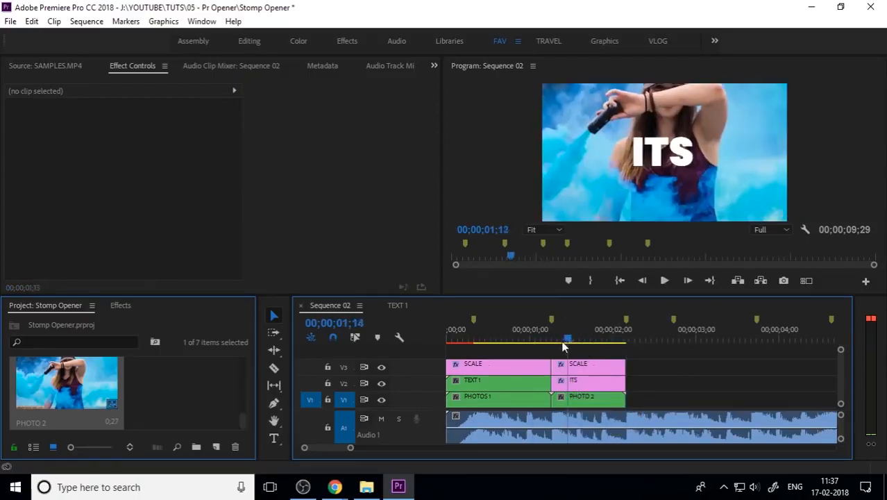
Set the program monitor playback resolution to 1/4 and play back the opening of Sequence 02 to review the ITS beat
{"action": "left_click_drag", "start_coordinate": [562, 347], "coordinate": [530, 350]}
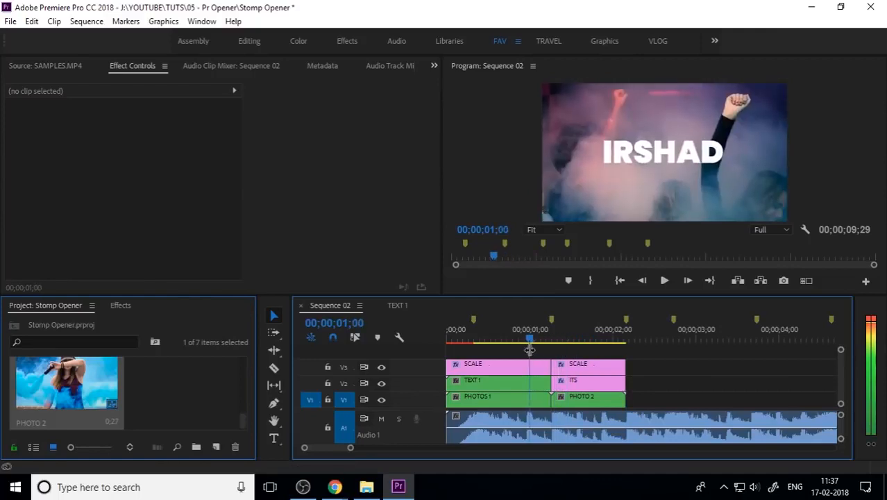
{"action": "key", "text": "space"}
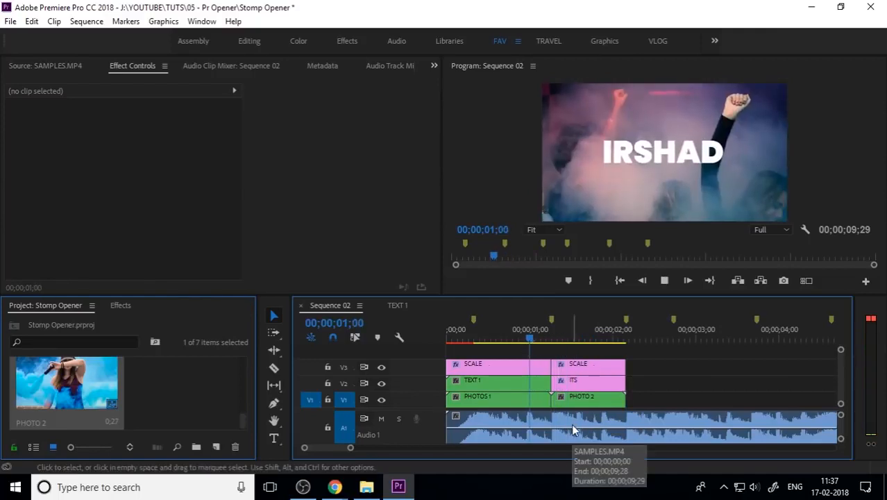
{"action": "key", "text": "space"}
{"action": "left_click", "coordinate": [583, 338]}
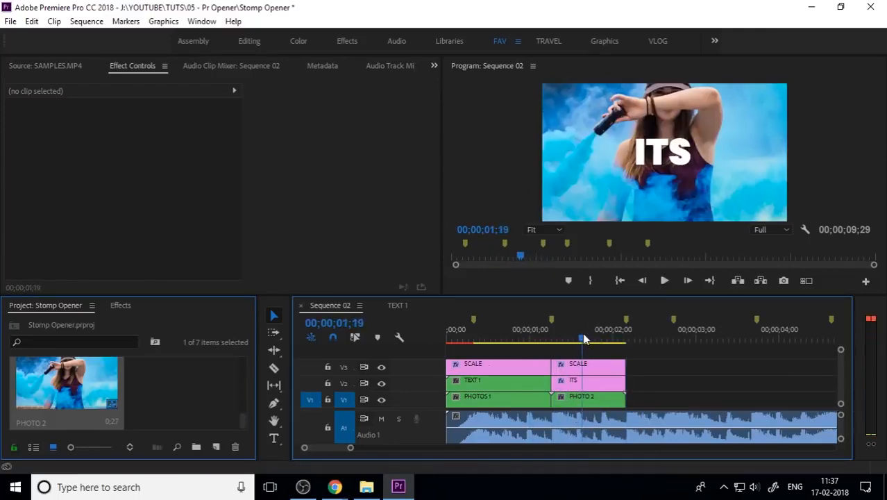
{"action": "left_click", "coordinate": [786, 229]}
{"action": "left_click", "coordinate": [787, 269]}
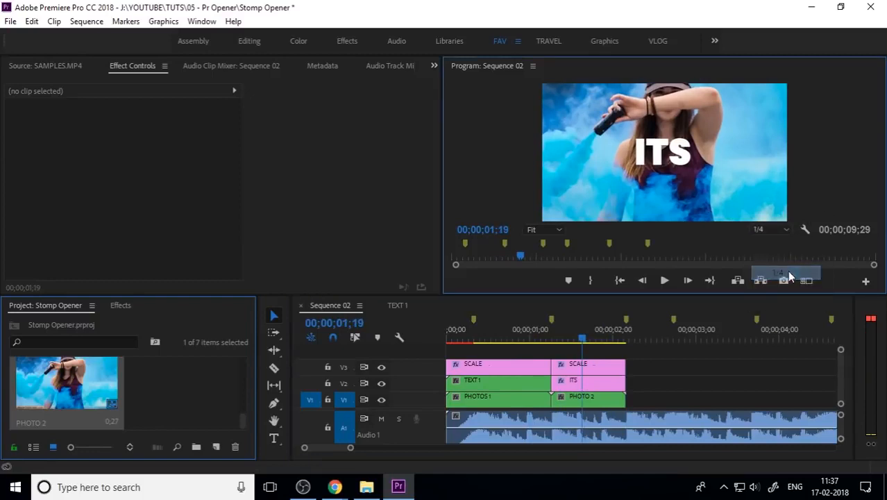
{"action": "left_click_drag", "start_coordinate": [582, 338], "coordinate": [530, 340]}
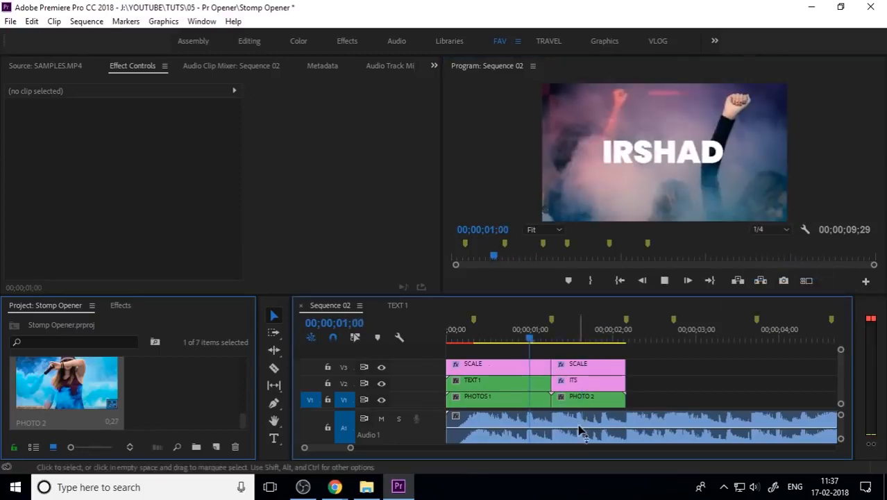
{"action": "key", "text": "space"}
{"action": "key", "text": "space"}
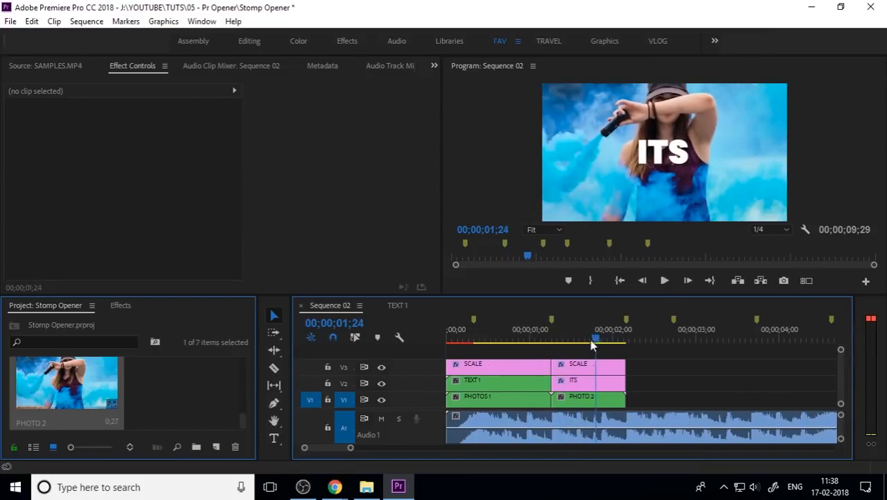
Split the ITS title clip into pieces at 00;00;01;17, 00;00;01;26 and 00;00;01;11
{"action": "mouse_move", "coordinate": [592, 340]}
{"action": "left_mouse_down"}
{"action": "mouse_move", "coordinate": [533, 350]}
{"action": "mouse_move", "coordinate": [576, 340]}
{"action": "left_mouse_up"}
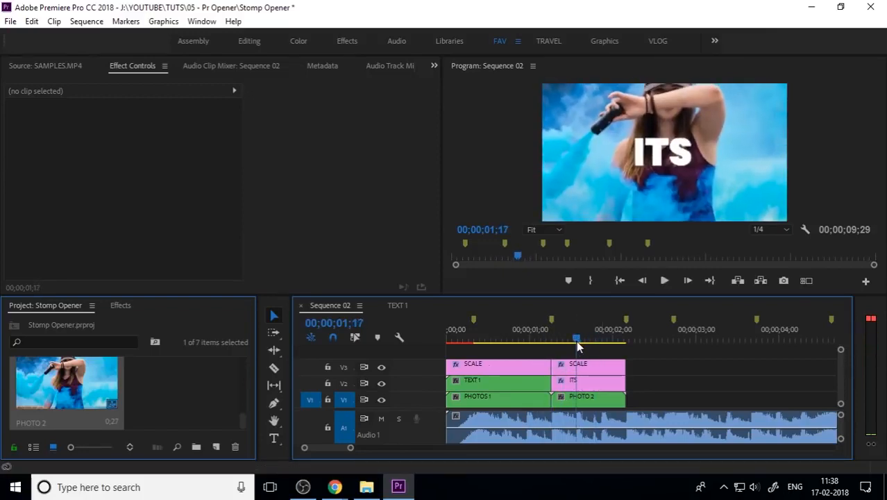
{"action": "left_click", "coordinate": [585, 384]}
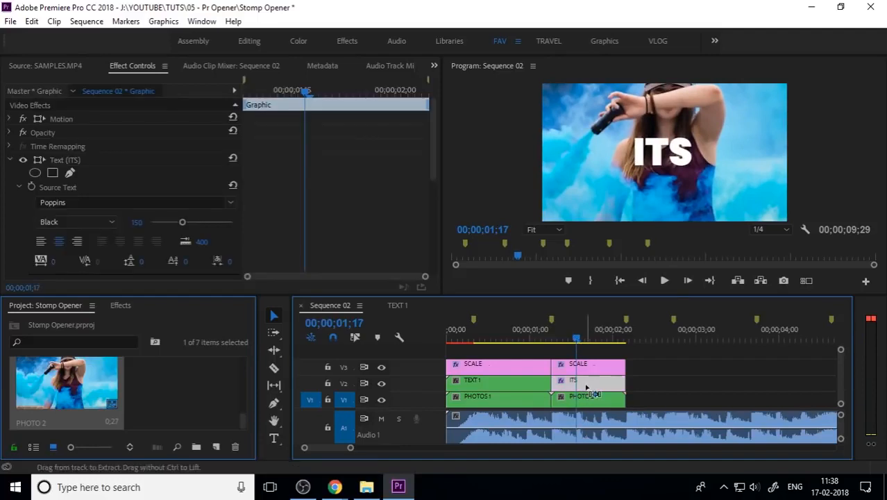
{"action": "left_click_drag", "start_coordinate": [577, 340], "coordinate": [604, 347]}
{"action": "left_click", "coordinate": [610, 384]}
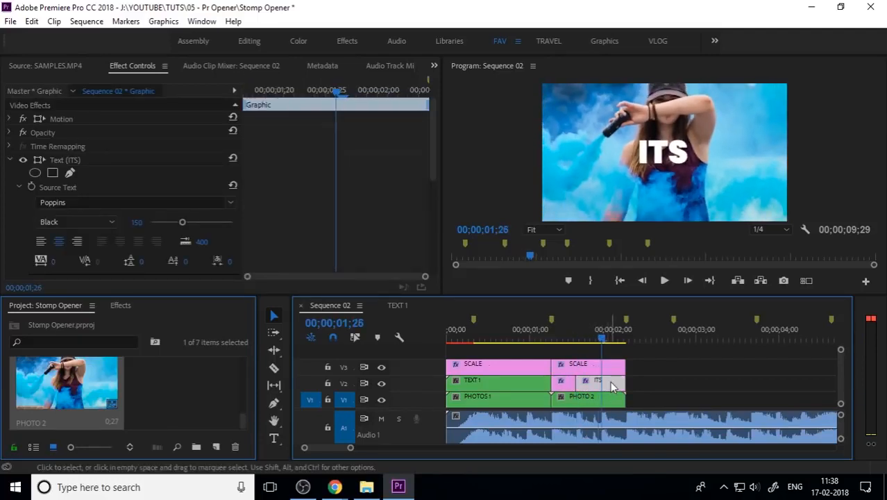
{"action": "left_click_drag", "start_coordinate": [601, 340], "coordinate": [564, 341]}
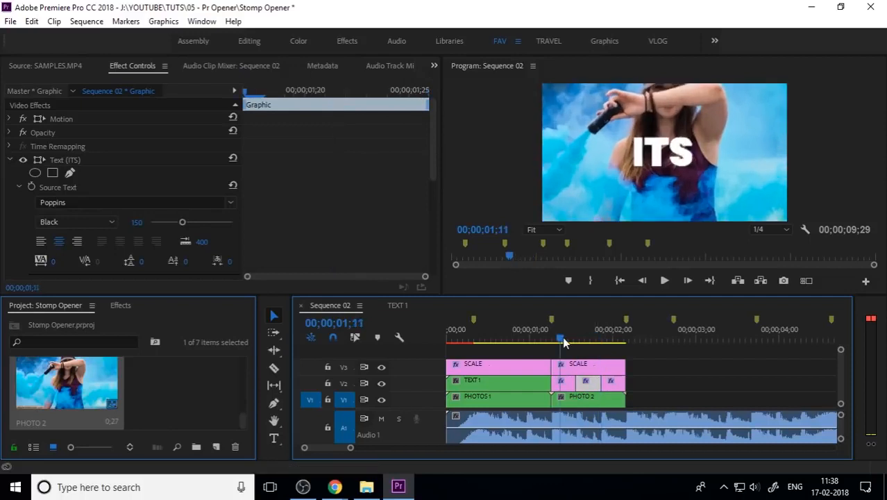
{"action": "left_click", "coordinate": [567, 381]}
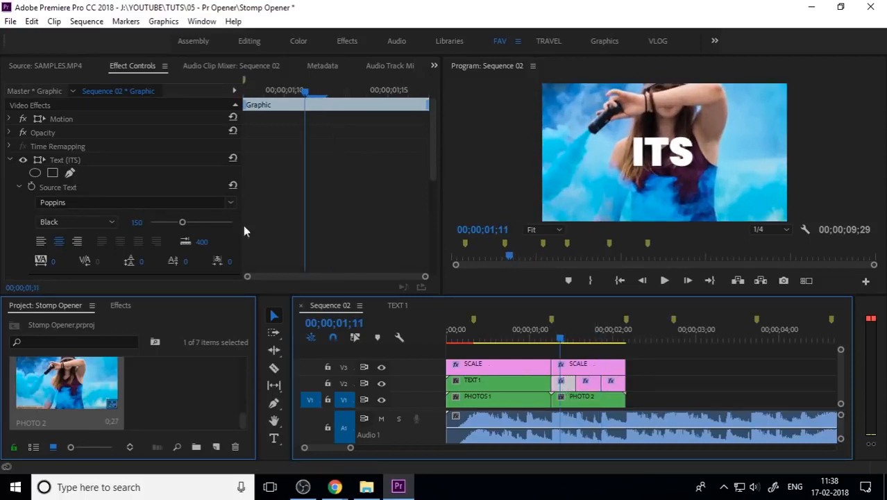
With the Type tool, replace the title text of the piece starting at 00;00;01;11 with "A"
{"action": "left_click", "coordinate": [274, 439]}
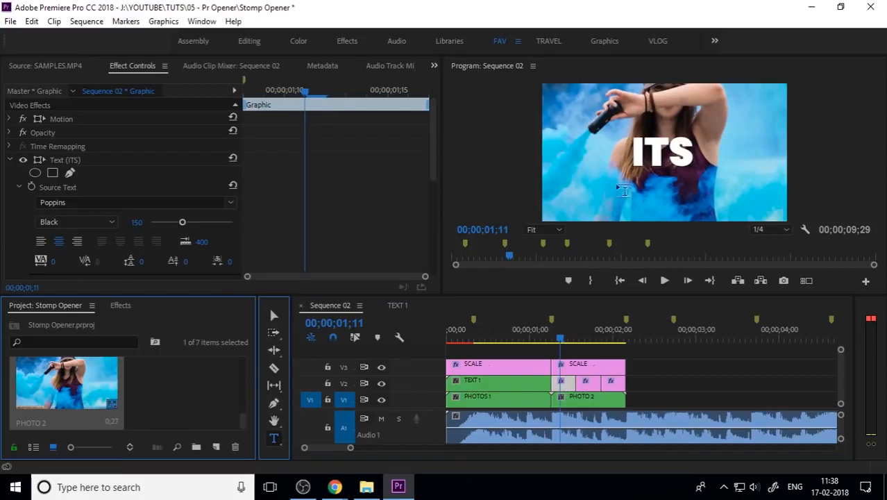
{"action": "left_click", "coordinate": [655, 146]}
{"action": "key", "text": "ctrl+a"}
{"action": "type", "text": "A"}
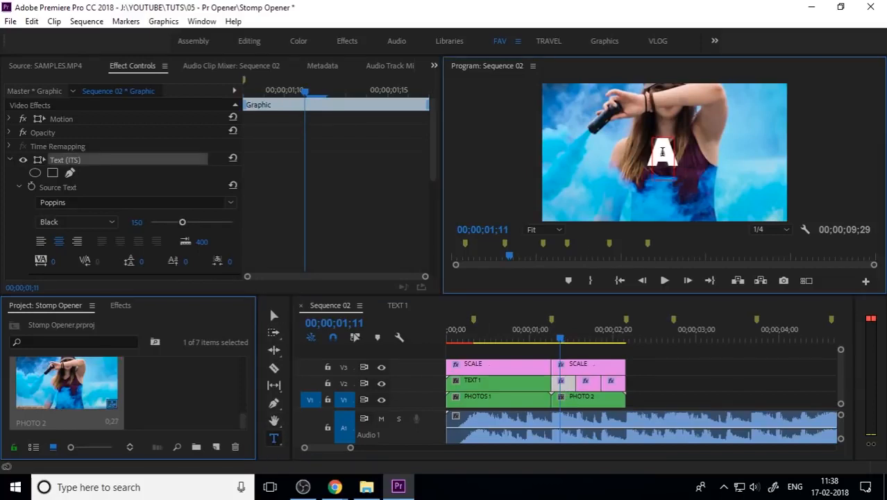
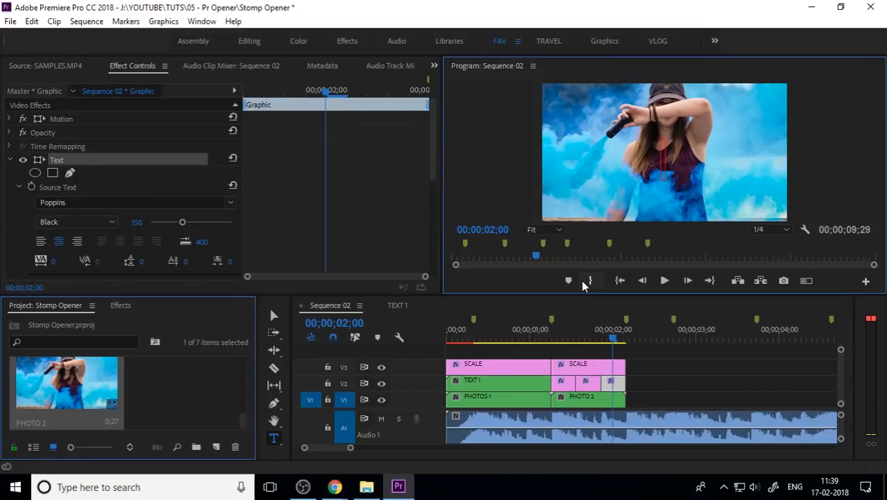
Replace the text of the final title piece with "MOTION" and return to the Selection tool
{"action": "type", "text": "MOTION"}
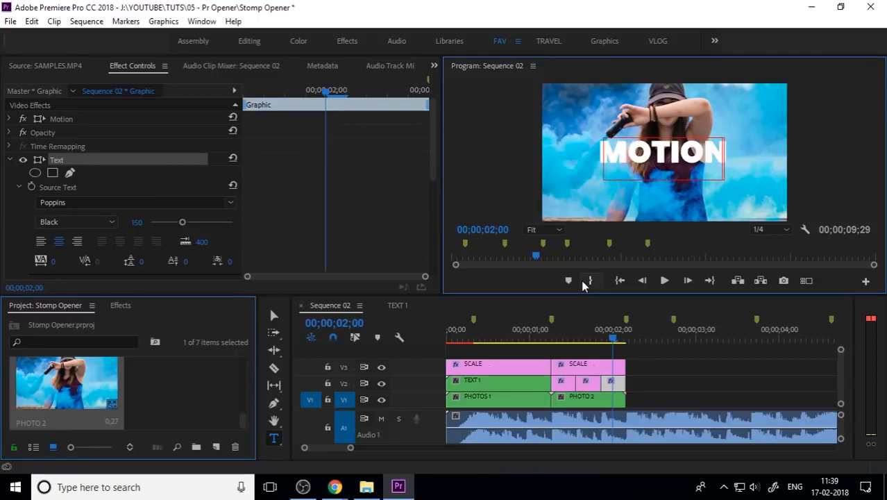
{"action": "left_click", "coordinate": [277, 316]}
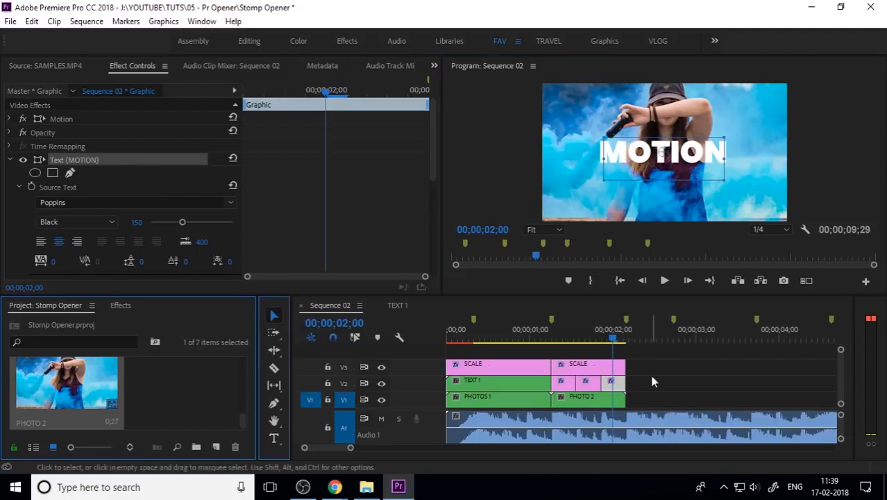
Play back and scrub the opening of Sequence 02 to review the split word titles
{"action": "left_click", "coordinate": [652, 375]}
{"action": "left_click_drag", "start_coordinate": [604, 326], "coordinate": [391, 351]}
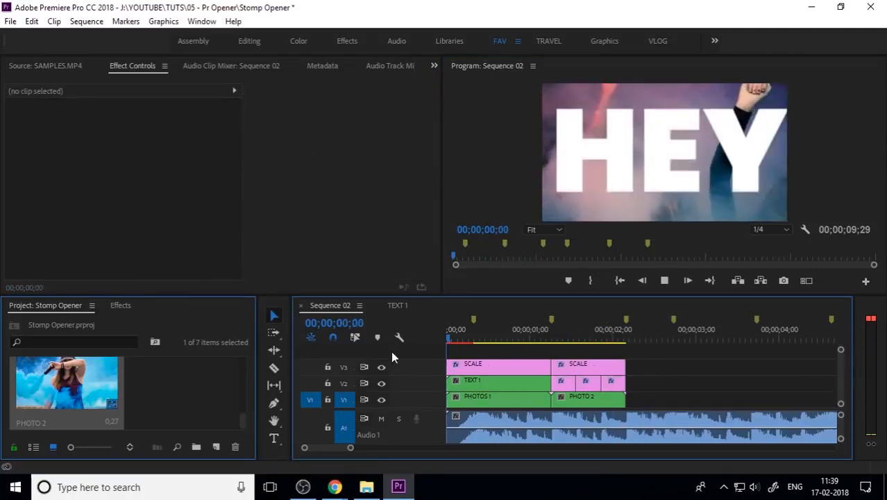
{"action": "key", "text": "space"}
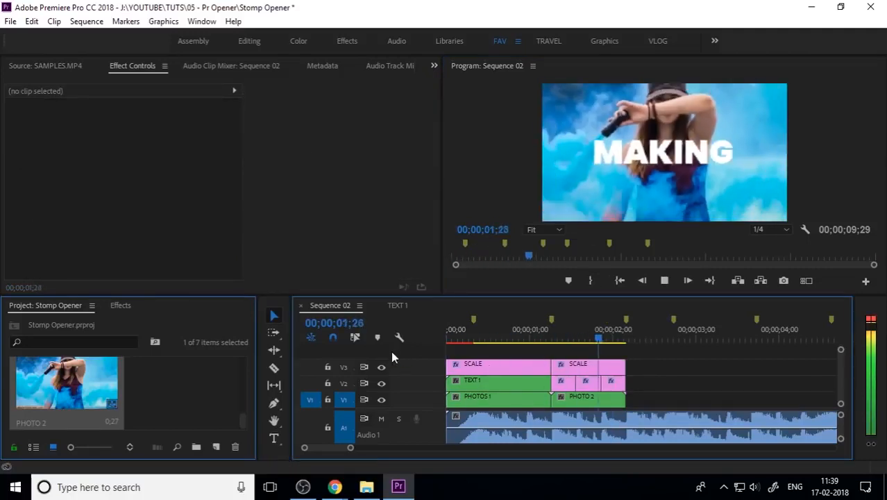
{"action": "key", "text": "space"}
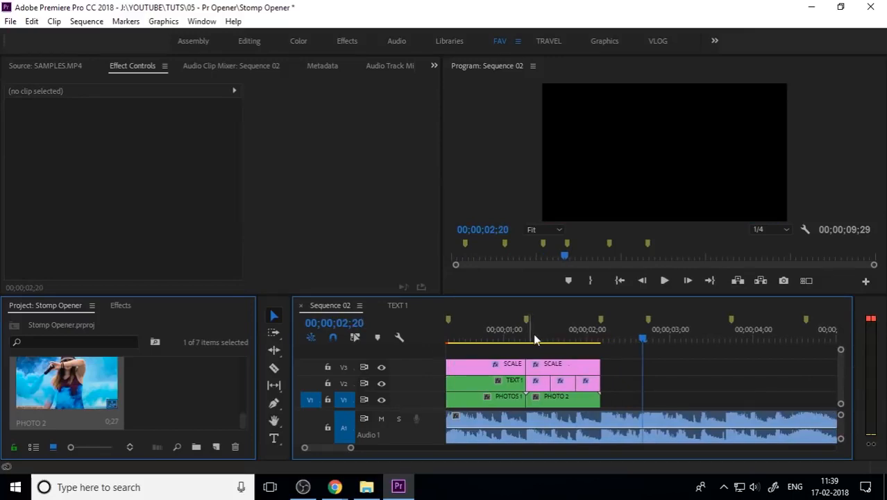
{"action": "left_click_drag", "start_coordinate": [534, 339], "coordinate": [435, 363]}
{"action": "key", "text": "space"}
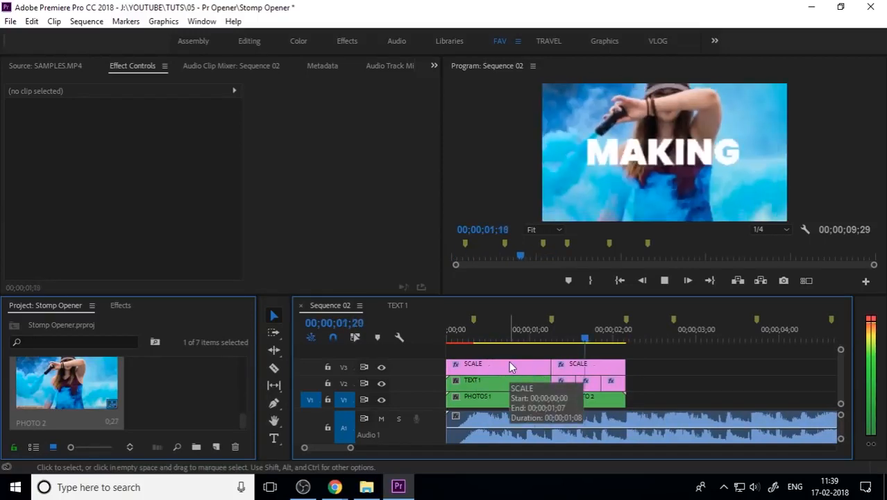
{"action": "scroll", "coordinate": [586, 347], "scroll_direction": "down", "scroll_amount": 1}
{"action": "left_click_drag", "start_coordinate": [592, 341], "coordinate": [563, 369]}
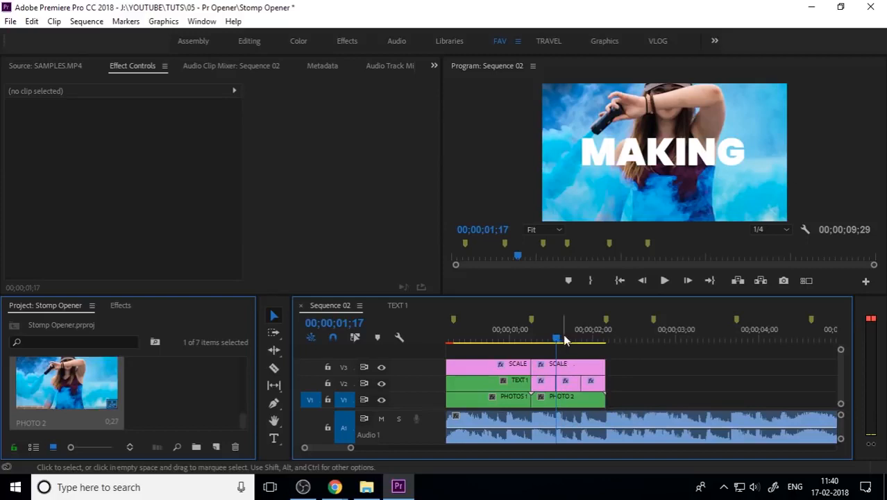
{"action": "left_click", "coordinate": [573, 369]}
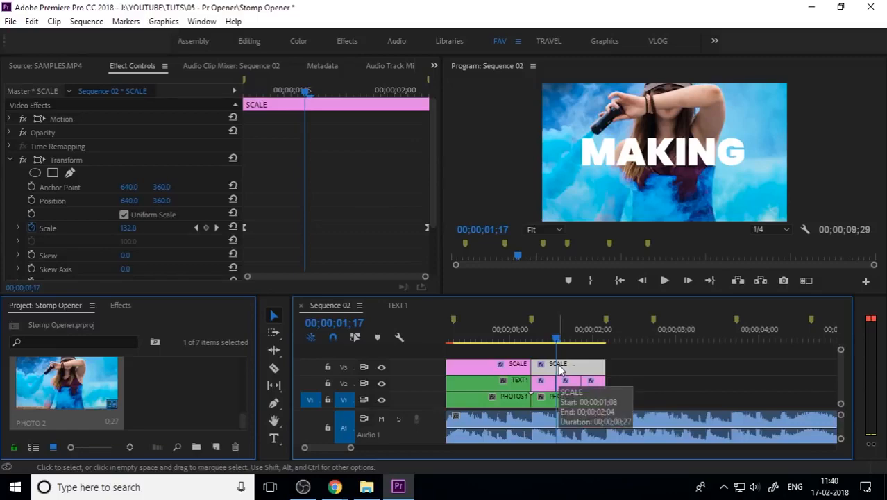
{"action": "left_click_drag", "start_coordinate": [565, 345], "coordinate": [606, 361]}
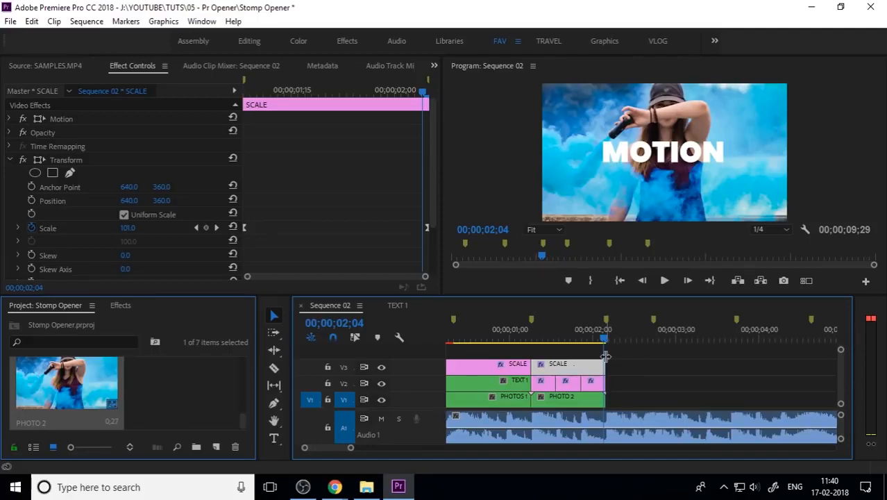
{"action": "left_click", "coordinate": [216, 446]}
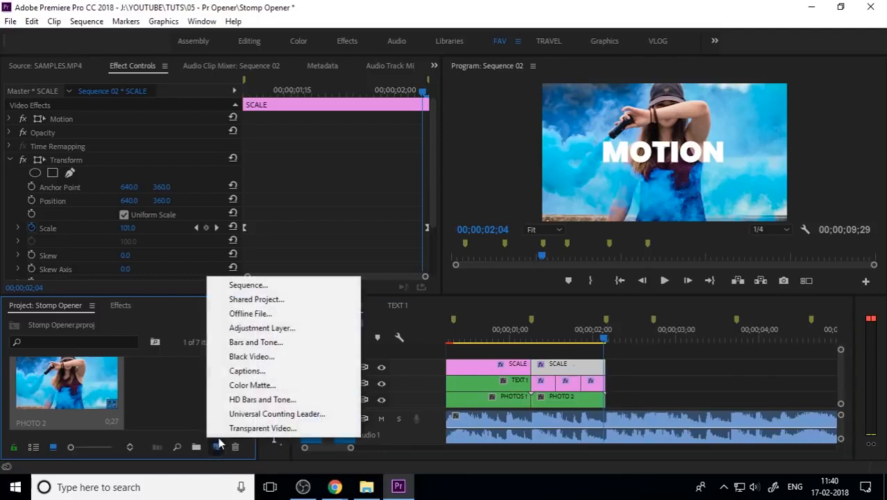
{"action": "left_click", "coordinate": [272, 331]}
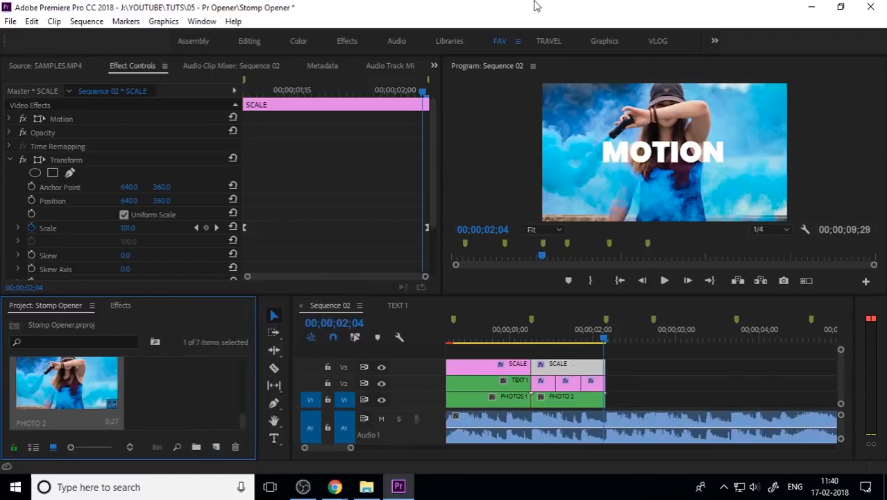
Play back the section around 00;00;02;00 of Sequence 02 to review the title ending
{"action": "left_click_drag", "start_coordinate": [606, 339], "coordinate": [546, 350]}
{"action": "key", "text": "space"}
{"action": "scroll", "coordinate": [602, 379], "scroll_direction": "down", "scroll_amount": 3}
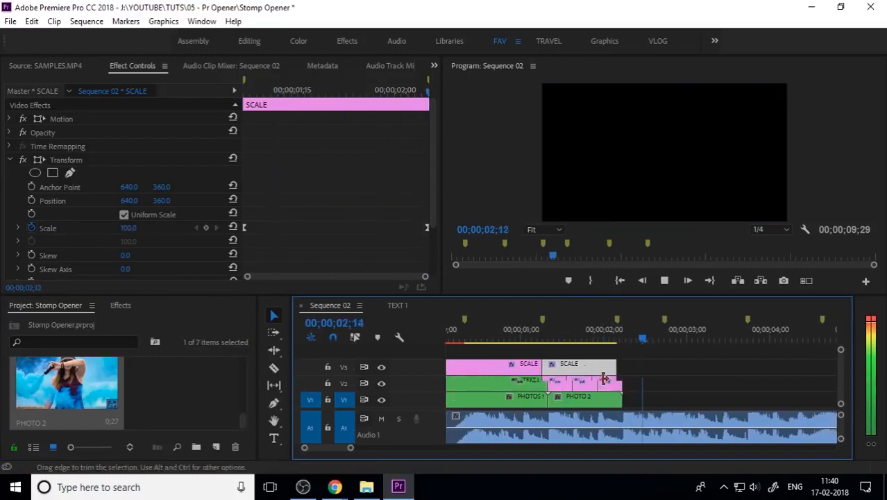
{"action": "key", "text": "space"}
{"action": "left_click_drag", "start_coordinate": [619, 337], "coordinate": [596, 341]}
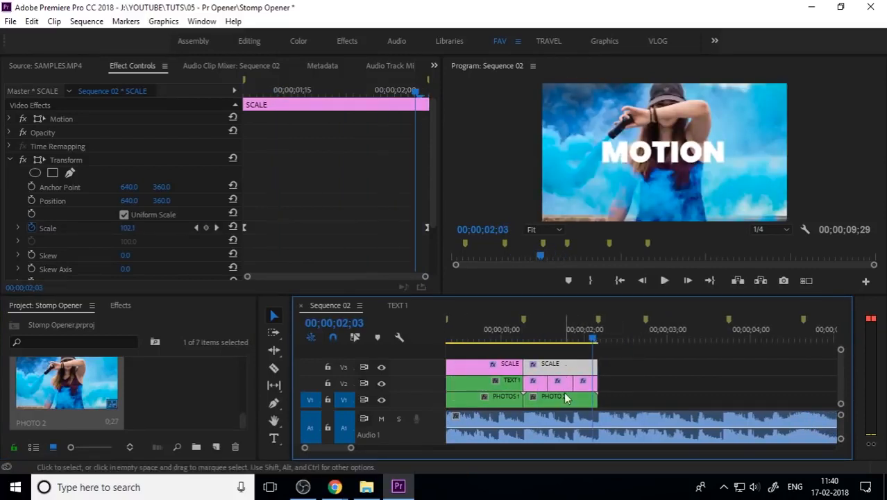
Select the split title pieces after TEXT 1 and nest them into a sequence named TEXT 2
{"action": "left_click_drag", "start_coordinate": [609, 383], "coordinate": [524, 380]}
{"action": "right_click", "coordinate": [533, 381]}
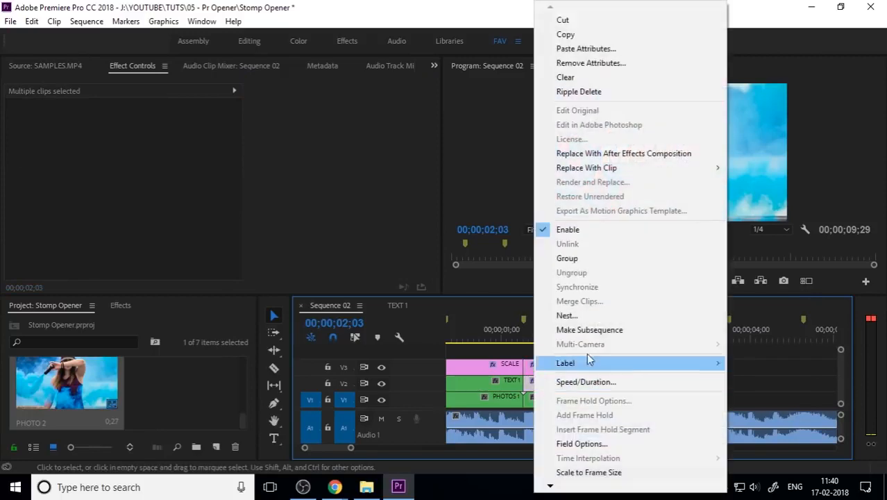
{"action": "left_click", "coordinate": [586, 311]}
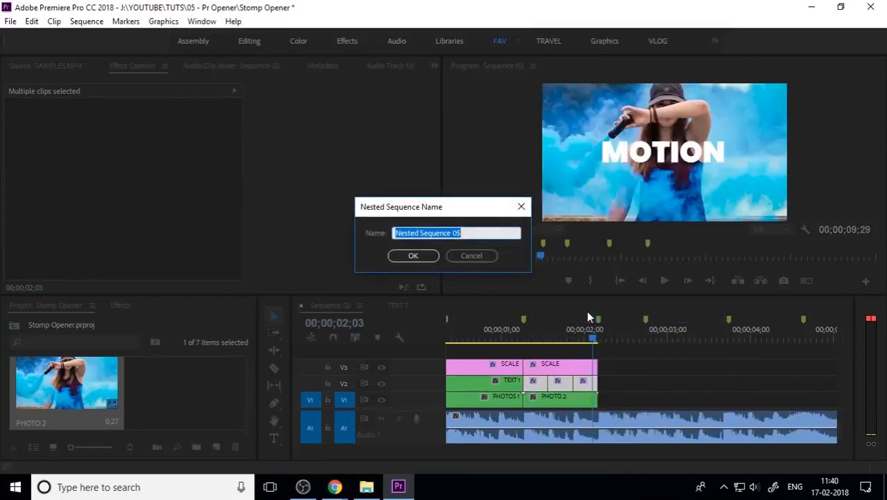
{"action": "type", "text": "TE"}
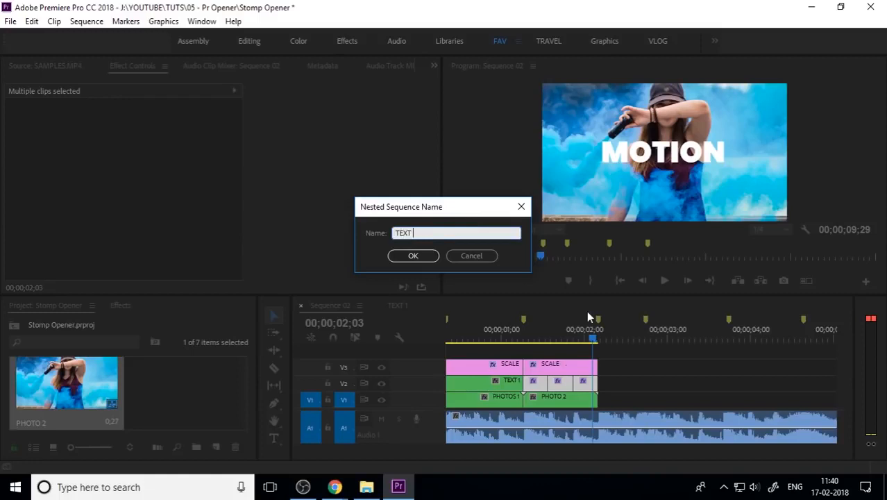
{"action": "type", "text": "XT 2"}
{"action": "key", "text": "Return"}
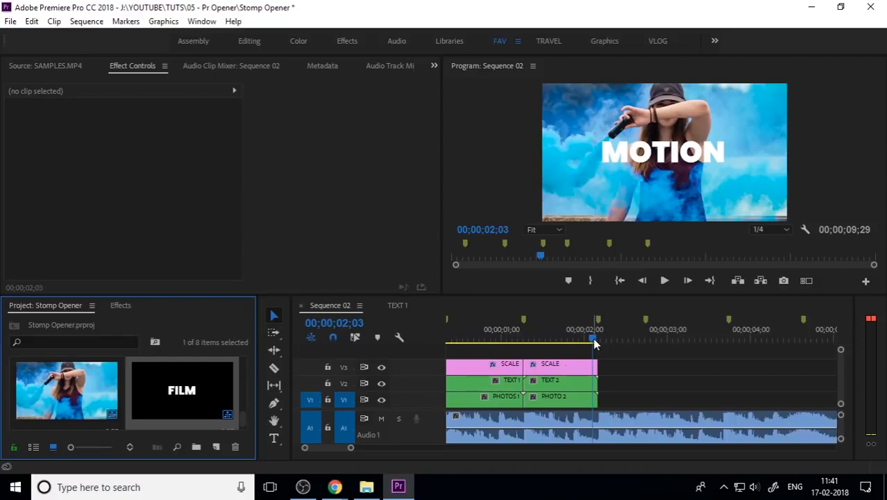
Open the PHOTOS bin and place 6.jpg on the video track right after PHOTO 2 at 00;00;02;04
{"action": "left_click_drag", "start_coordinate": [596, 342], "coordinate": [594, 363]}
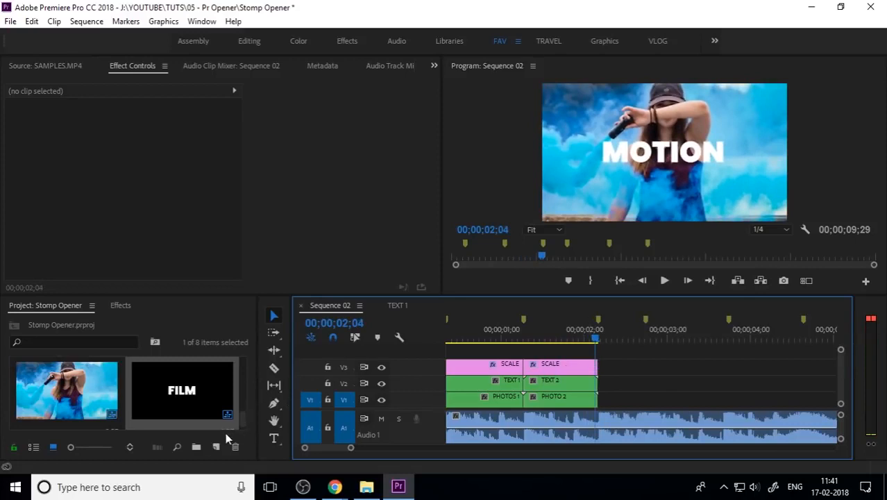
{"action": "scroll", "coordinate": [70, 404], "scroll_direction": "up", "scroll_amount": 2}
{"action": "double_click", "coordinate": [66, 386]}
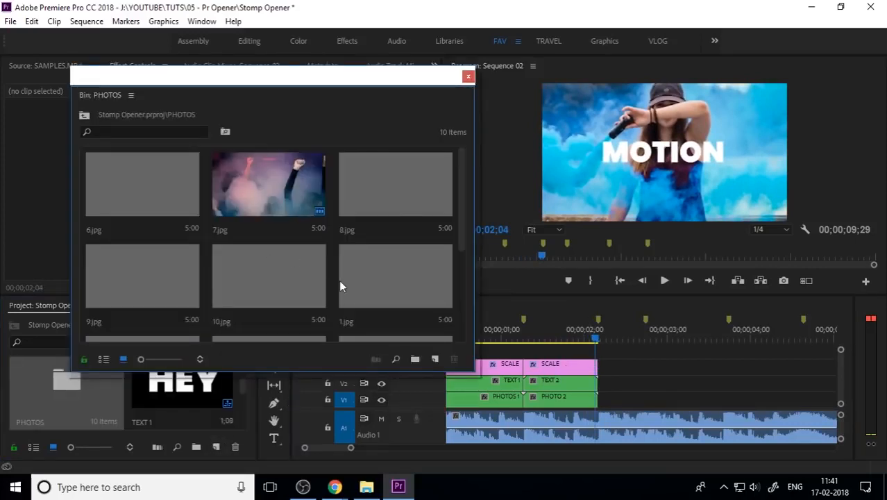
{"action": "scroll", "coordinate": [370, 269], "scroll_direction": "down", "scroll_amount": 2}
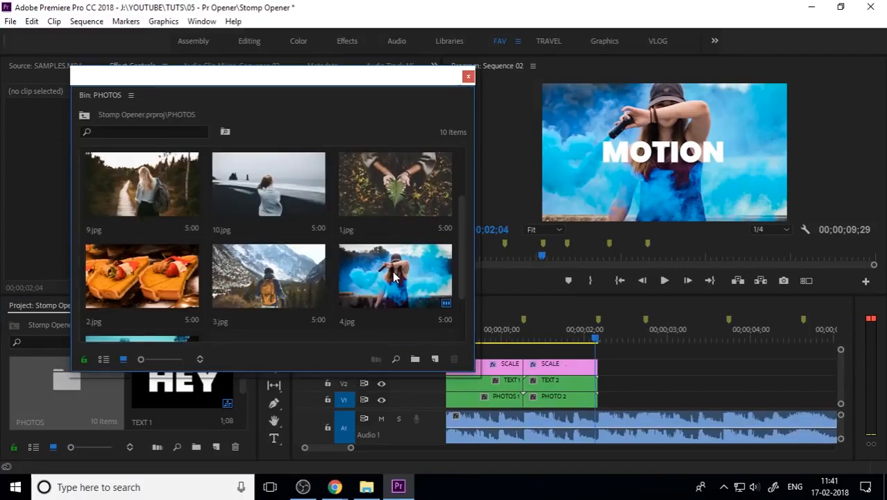
{"action": "scroll", "coordinate": [394, 280], "scroll_direction": "down", "scroll_amount": 2}
{"action": "scroll", "coordinate": [322, 314], "scroll_direction": "up", "scroll_amount": 4}
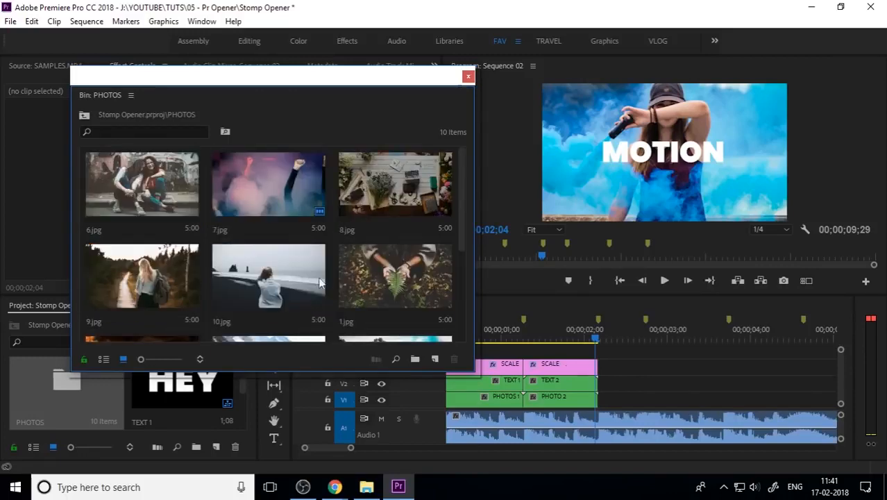
{"action": "left_click", "coordinate": [146, 205]}
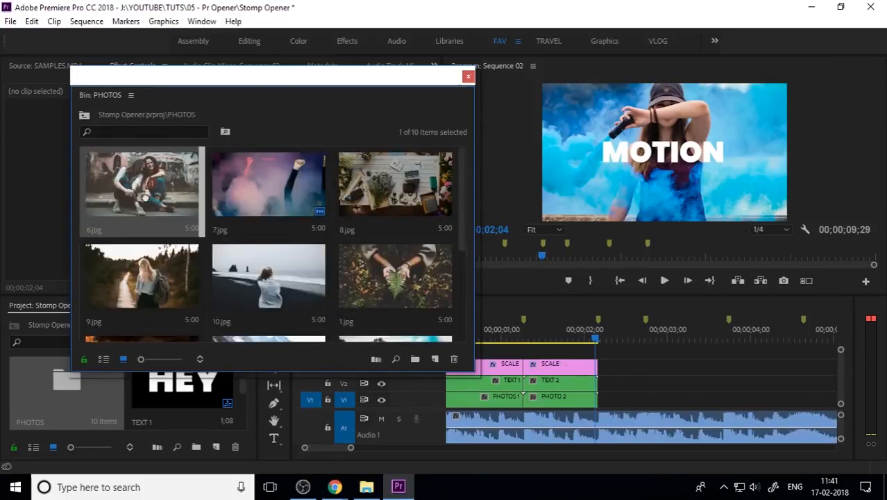
{"action": "left_click_drag", "start_coordinate": [181, 198], "coordinate": [616, 409]}
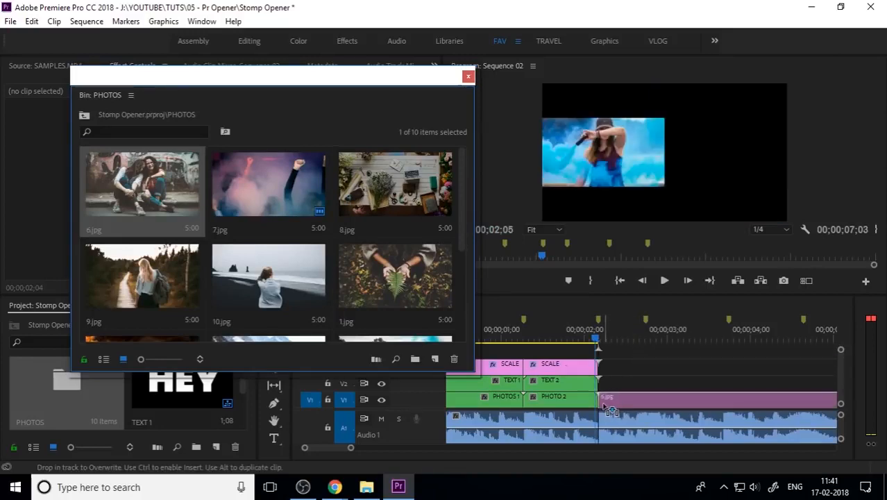
{"action": "left_click", "coordinate": [468, 76]}
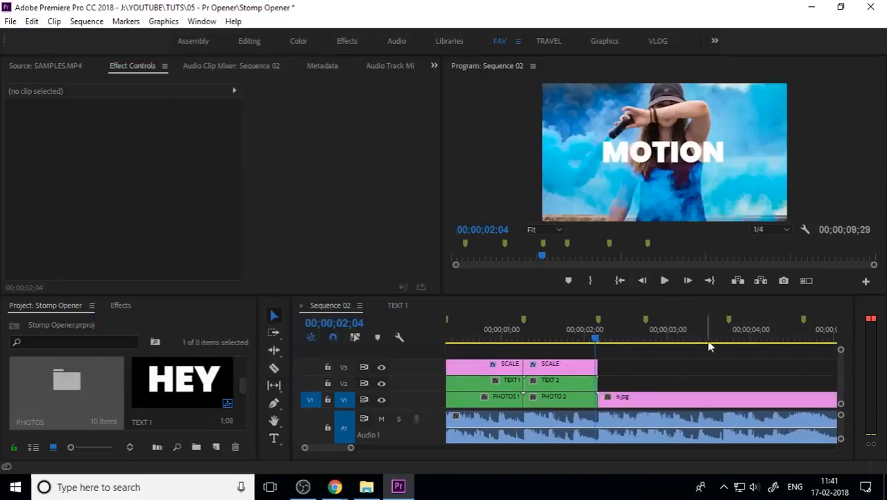
Trim the end of the 6.jpg clip back to the next beat marker
{"action": "left_click", "coordinate": [633, 329]}
{"action": "key", "text": "minus"}
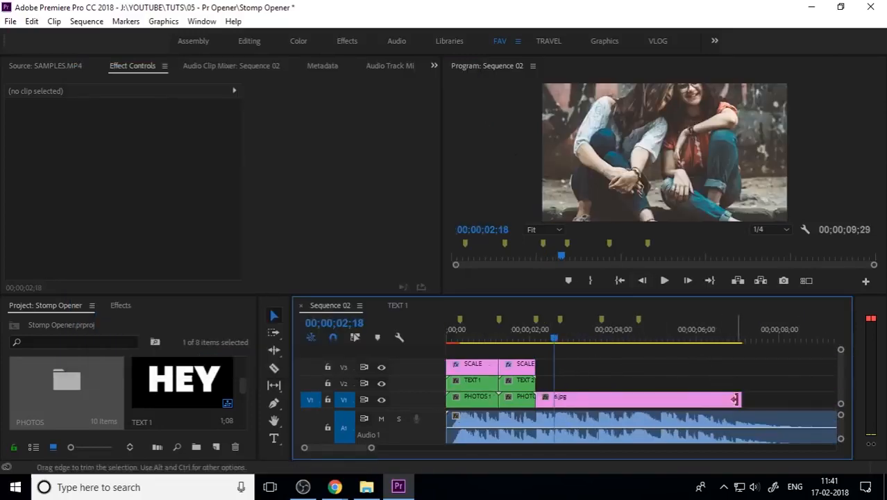
{"action": "left_click_drag", "start_coordinate": [735, 399], "coordinate": [554, 394]}
{"action": "key", "text": "equal"}
{"action": "key", "text": "equal"}
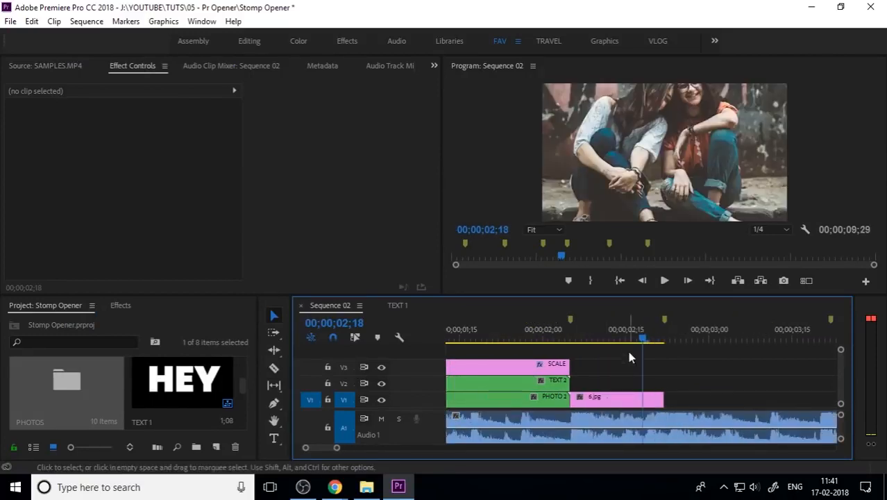
Open the PHOTO 2 nested sequence, apply Scale to Frame Size to its 4.jpg clip, and return to Sequence 02
{"action": "mouse_move", "coordinate": [568, 337]}
{"action": "left_mouse_down"}
{"action": "mouse_move", "coordinate": [559, 341]}
{"action": "mouse_move", "coordinate": [596, 347]}
{"action": "mouse_move", "coordinate": [528, 340]}
{"action": "left_mouse_up"}
{"action": "double_click", "coordinate": [532, 399]}
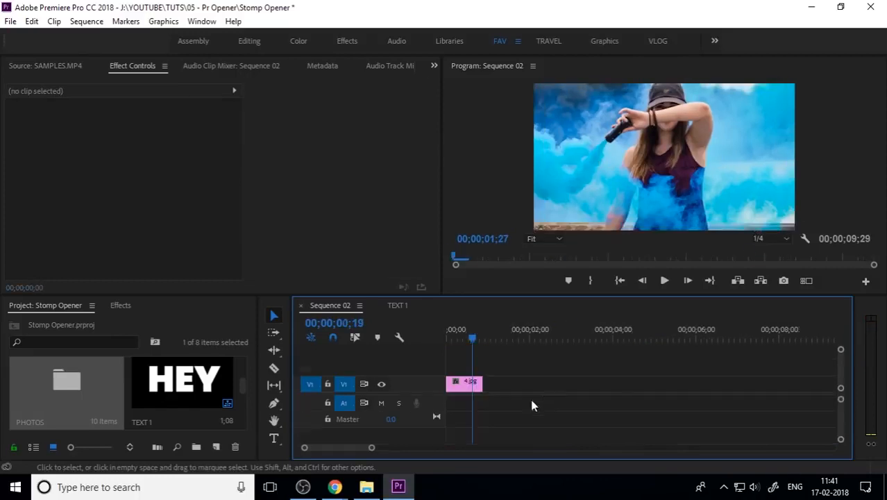
{"action": "right_click", "coordinate": [472, 385]}
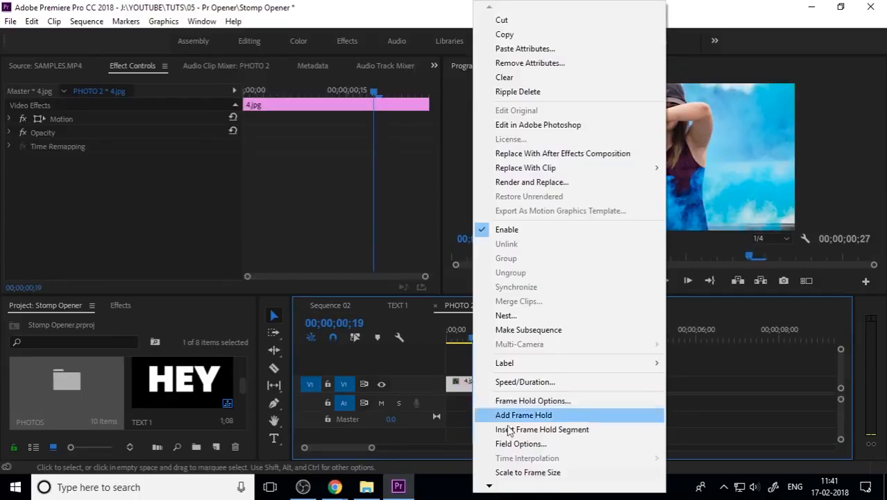
{"action": "left_click", "coordinate": [522, 471]}
{"action": "left_click", "coordinate": [435, 305]}
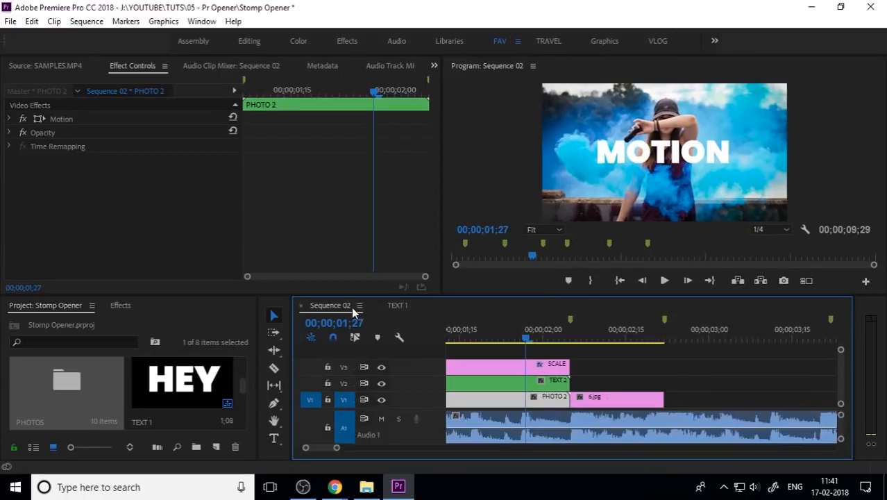
Apply Scale to Frame Size to the 6.jpg clip in Sequence 02
{"action": "key", "text": "minus"}
{"action": "left_click", "coordinate": [522, 340]}
{"action": "left_click_drag", "start_coordinate": [523, 339], "coordinate": [618, 353]}
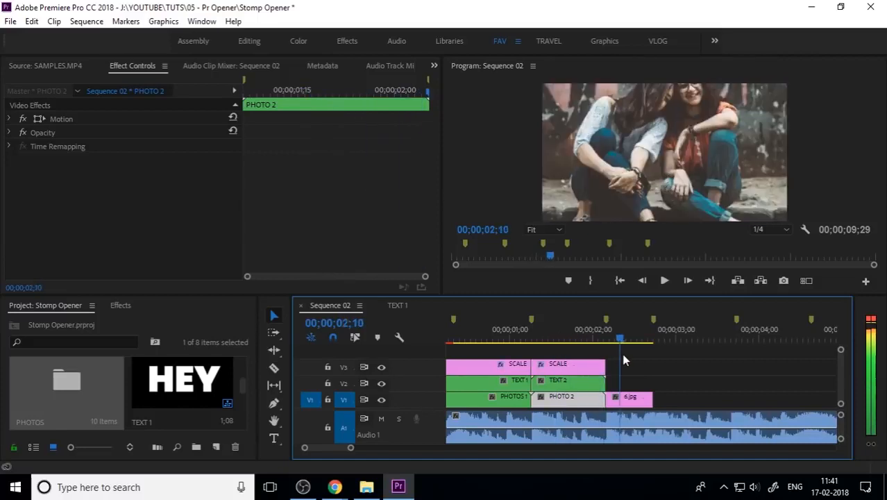
{"action": "right_click", "coordinate": [635, 399]}
{"action": "left_click", "coordinate": [701, 472]}
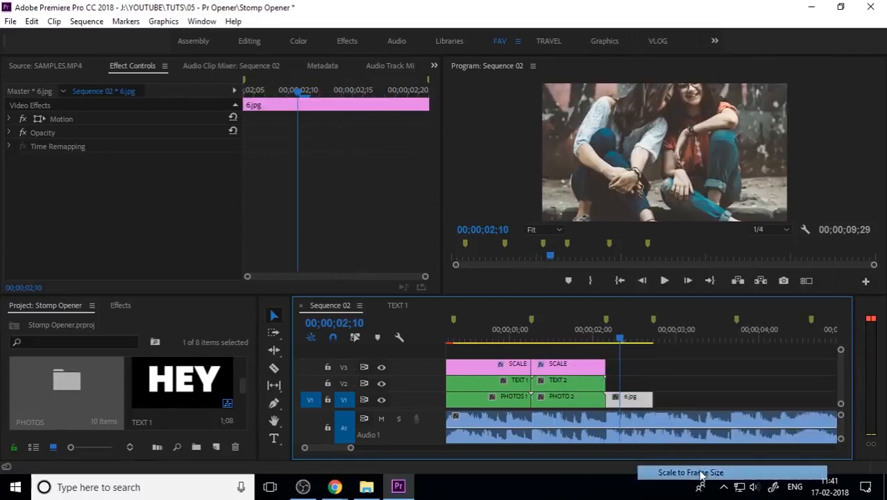
Nest the 6.jpg clip into a sequence named PHOTOS 3
{"action": "right_click", "coordinate": [629, 401]}
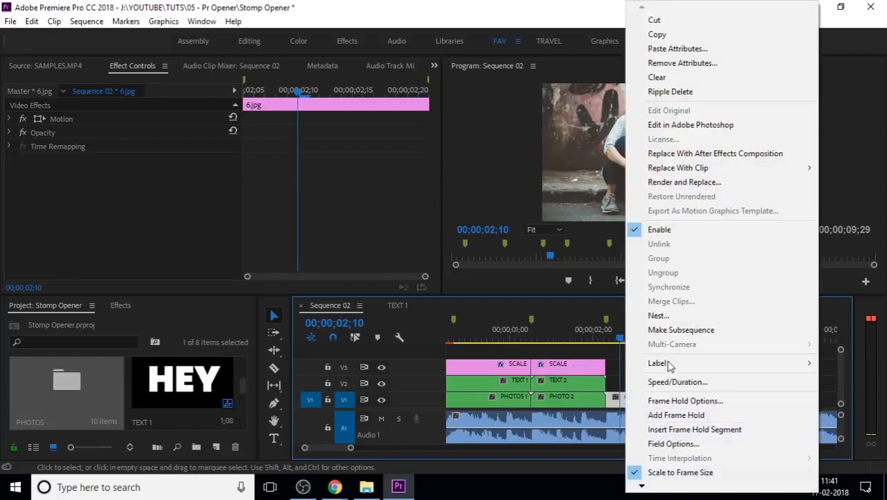
{"action": "left_click", "coordinate": [657, 315]}
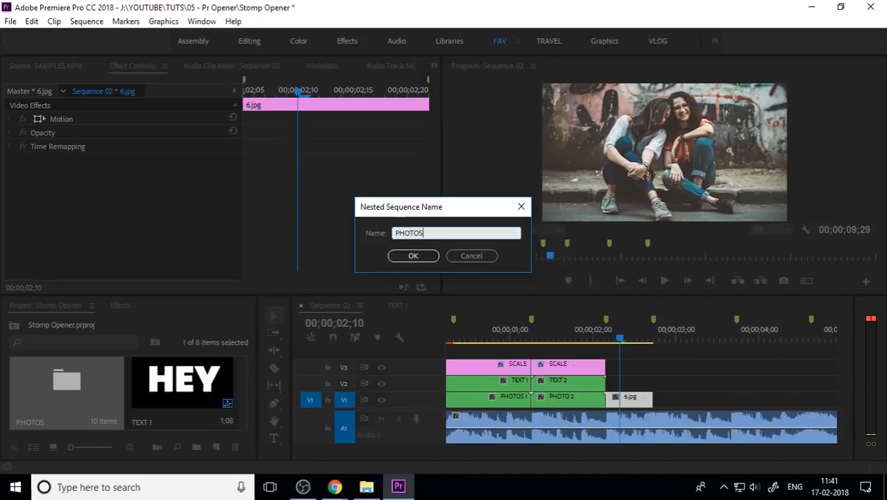
{"action": "key", "text": "Return"}
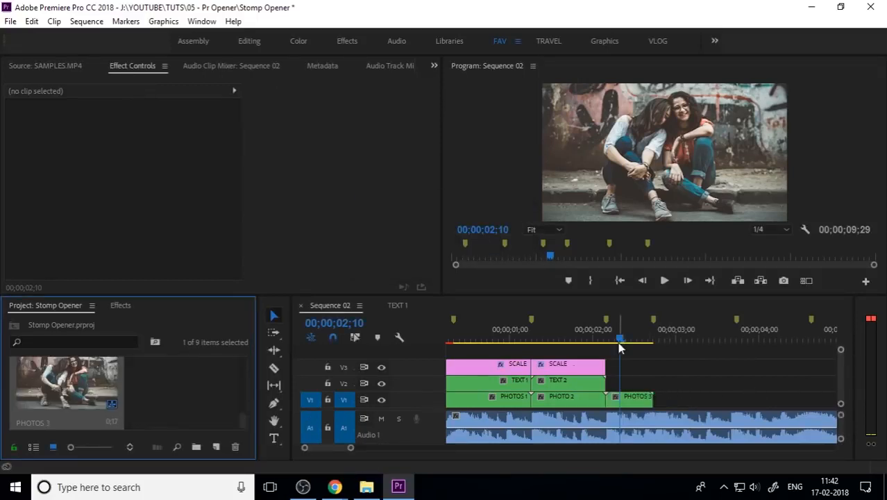
Copy the ITS text clip from the TEXT 1 sequence and paste it above PHOTOS 3 in Sequence 02
{"action": "left_click", "coordinate": [401, 308]}
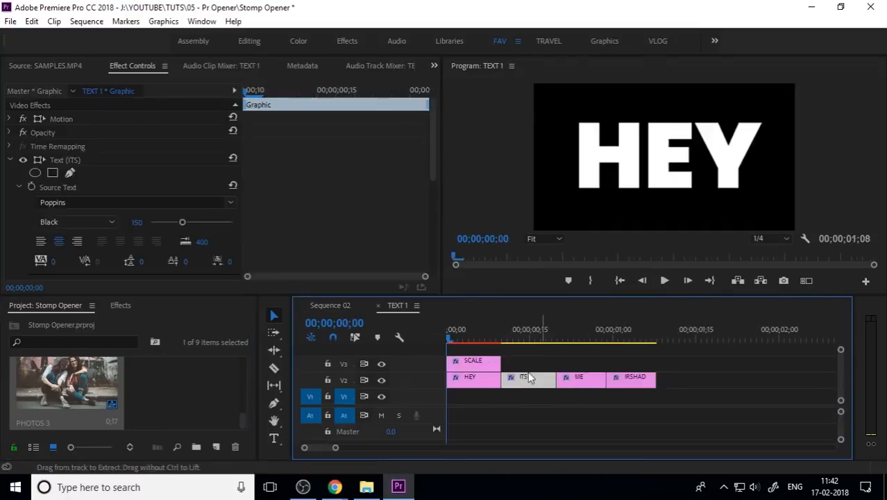
{"action": "left_click", "coordinate": [324, 304]}
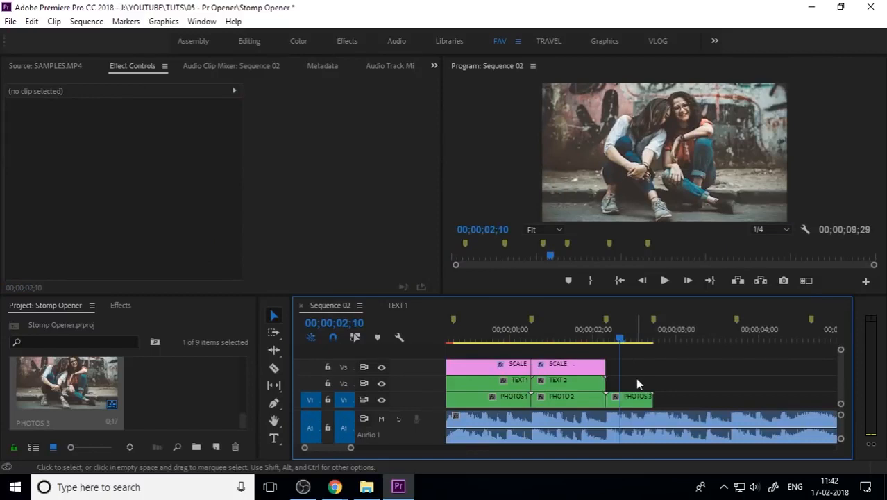
{"action": "key", "text": "ctrl+v"}
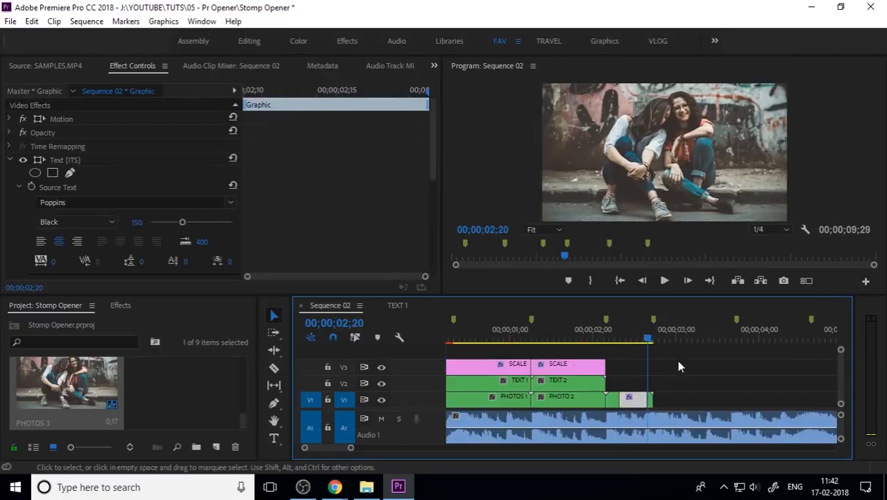
{"action": "key", "text": "ctrl+z"}
{"action": "left_click", "coordinate": [669, 339]}
{"action": "key", "text": "ctrl+v"}
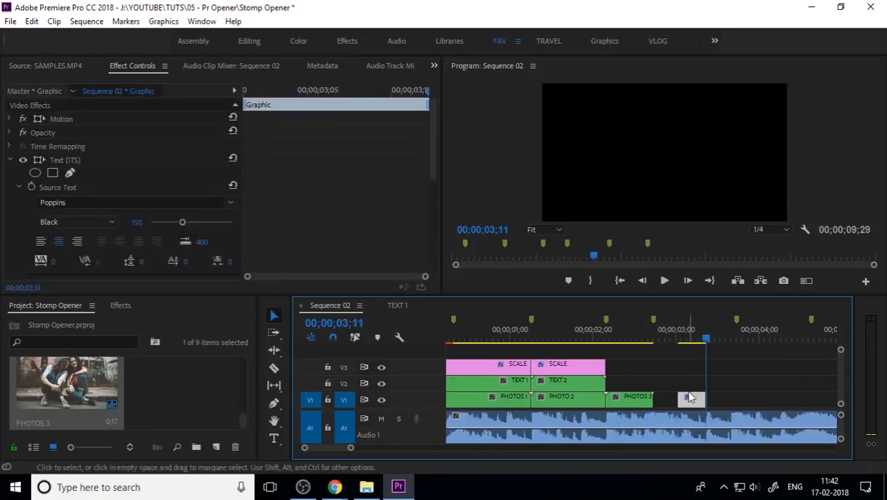
{"action": "left_click_drag", "start_coordinate": [675, 395], "coordinate": [651, 387]}
Split the pasted text clip into four pieces at the beat markers
{"action": "left_click", "coordinate": [618, 338]}
{"action": "key", "text": "="}
{"action": "scroll", "coordinate": [571, 355], "scroll_direction": "down", "scroll_amount": 1}
{"action": "mouse_move", "coordinate": [630, 341]}
{"action": "left_mouse_down"}
{"action": "mouse_move", "coordinate": [570, 356]}
{"action": "mouse_move", "coordinate": [615, 338]}
{"action": "left_mouse_up"}
{"action": "key", "text": "ctrl+k"}
{"action": "left_click", "coordinate": [630, 388]}
{"action": "key", "text": "ctrl+k"}
{"action": "left_click_drag", "start_coordinate": [552, 341], "coordinate": [584, 340]}
{"action": "key", "text": "="}
{"action": "left_click", "coordinate": [627, 384]}
{"action": "key", "text": "ctrl+k"}
Change the first two text pieces to read DESIGN and C4D
{"action": "double_click", "coordinate": [664, 154]}
{"action": "type", "text": "DESIGN"}
{"action": "left_click", "coordinate": [673, 382]}
{"action": "left_click", "coordinate": [613, 337]}
{"action": "double_click", "coordinate": [664, 154]}
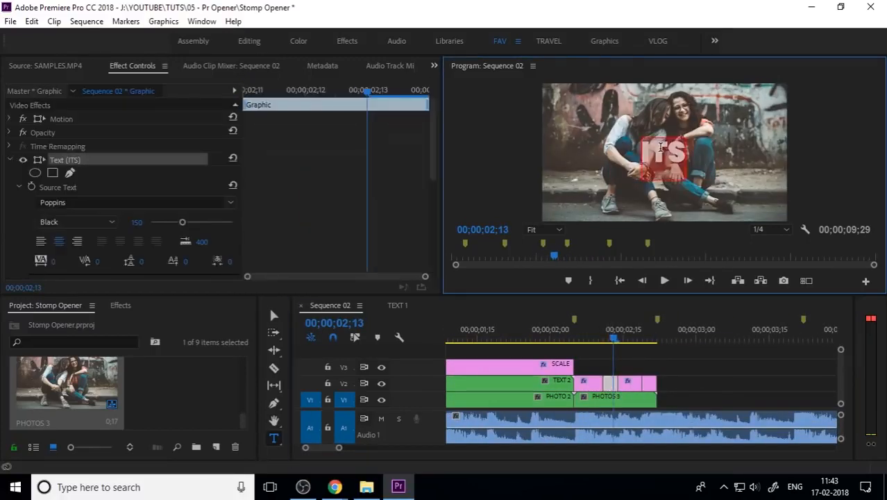
{"action": "type", "text": "C4D"}
Change the remaining two text pieces to read VFX and ANIMATION
{"action": "left_click", "coordinate": [673, 380]}
{"action": "left_click", "coordinate": [633, 338]}
{"action": "double_click", "coordinate": [665, 154]}
{"action": "type", "text": "VFX"}
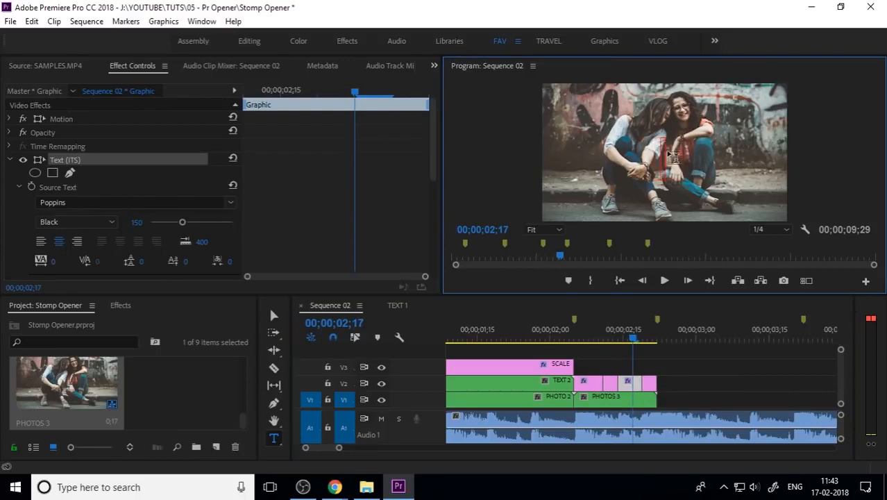
{"action": "left_click_drag", "start_coordinate": [633, 340], "coordinate": [596, 363]}
{"action": "double_click", "coordinate": [664, 154]}
{"action": "type", "text": "ANIMATION"}
Nest the four DESIGN text pieces into a sequence named TEXT 3
{"action": "left_click", "coordinate": [274, 315]}
{"action": "left_click", "coordinate": [707, 376]}
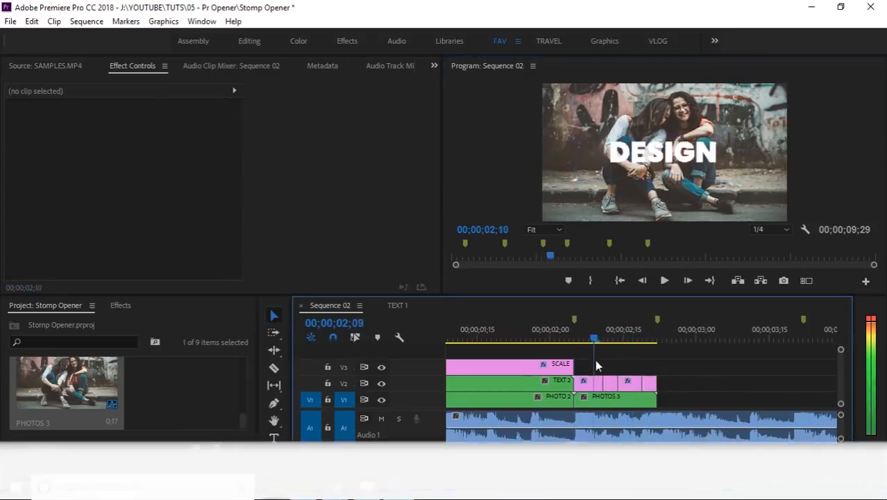
{"action": "key", "text": "-"}
{"action": "key", "text": "-"}
{"action": "left_click_drag", "start_coordinate": [531, 340], "coordinate": [515, 345]}
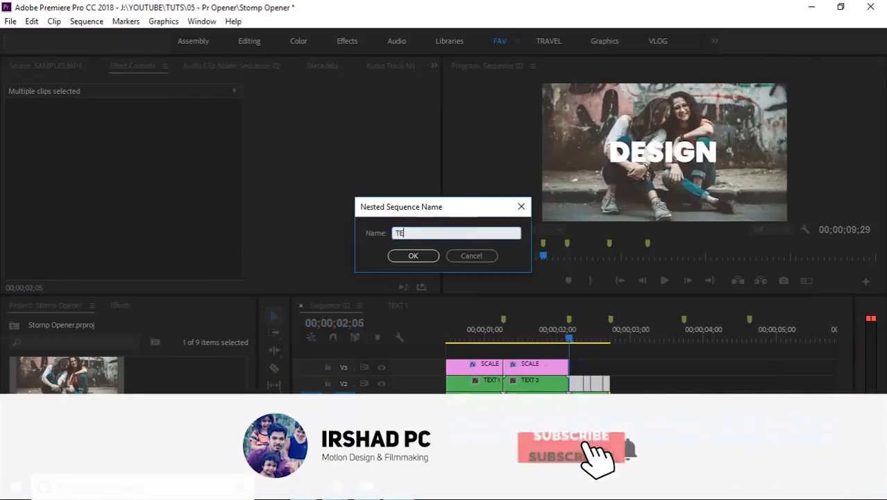
{"action": "key", "text": "Return"}
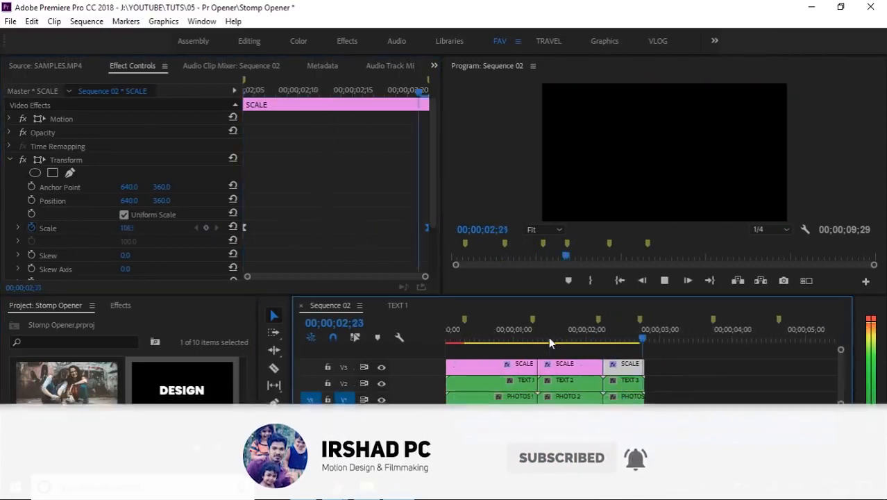
Play back the DESIGN section to review the text cuts and scale bump timing
{"action": "left_click_drag", "start_coordinate": [548, 338], "coordinate": [451, 342]}
{"action": "key", "text": "space"}
{"action": "key", "text": "space"}
{"action": "scroll", "coordinate": [622, 355], "scroll_direction": "up", "scroll_amount": 3}
{"action": "left_click_drag", "start_coordinate": [651, 340], "coordinate": [567, 342]}
{"action": "key", "text": "space"}
{"action": "key", "text": "minus"}
{"action": "left_click", "coordinate": [569, 339]}
{"action": "key", "text": "equal"}
{"action": "left_click", "coordinate": [588, 339]}
{"action": "scroll", "coordinate": [218, 398], "scroll_direction": "up", "scroll_amount": 5}
{"action": "scroll", "coordinate": [218, 398], "scroll_direction": "down", "scroll_amount": 5}
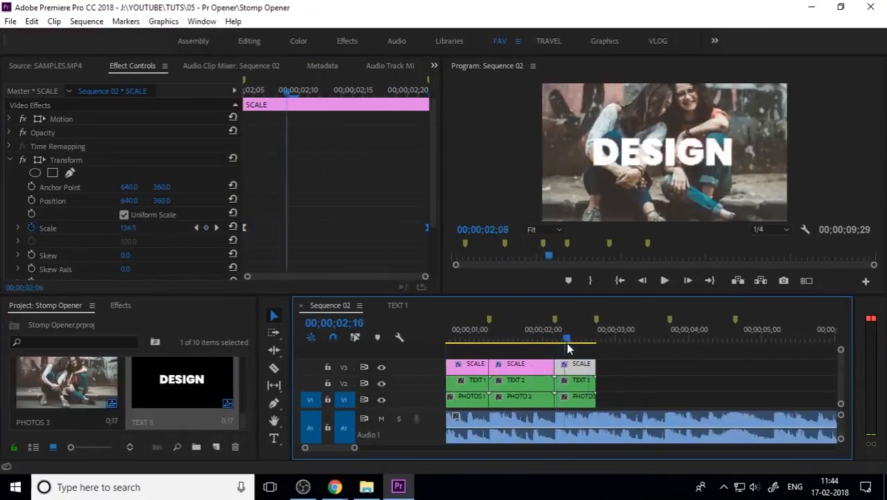
{"action": "key", "text": "space"}
{"action": "key", "text": "space"}
Place 1.jpg from the PHOTOS bin after PHOTOS 3 and nest it into a sequence named PHOTOS 4
{"action": "double_click", "coordinate": [62, 401]}
{"action": "left_click_drag", "start_coordinate": [395, 275], "coordinate": [642, 356]}
{"action": "right_click", "coordinate": [647, 398]}
{"action": "left_click", "coordinate": [683, 239]}
{"action": "type", "text": "PHOTOS 4"}
{"action": "key", "text": "Return"}
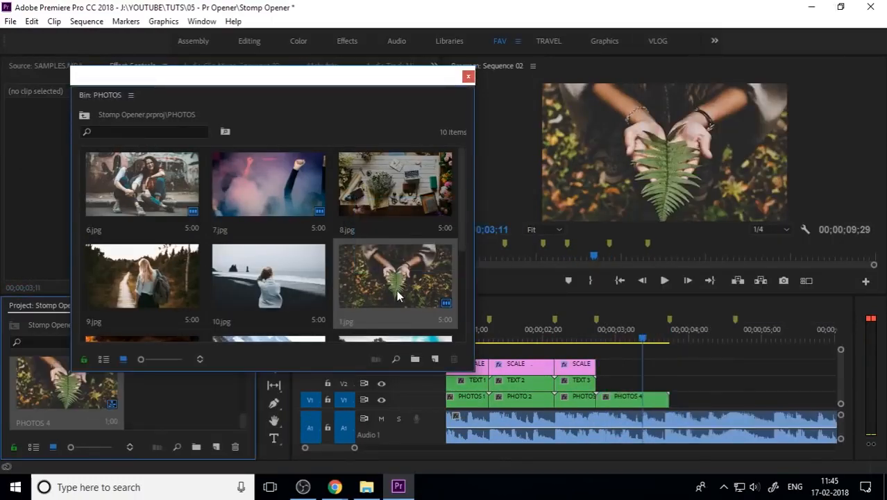
Copy the ITS text clip from TEXT 1 again and paste it on the track above PHOTOS 4
{"action": "scroll", "coordinate": [398, 296], "scroll_direction": "down", "scroll_amount": 2}
{"action": "left_click_drag", "start_coordinate": [432, 78], "coordinate": [284, 42]}
{"action": "double_click", "coordinate": [478, 381]}
{"action": "left_click", "coordinate": [526, 379]}
{"action": "left_click", "coordinate": [337, 305]}
{"action": "key", "text": "ctrl+v"}
{"action": "left_click", "coordinate": [601, 338]}
{"action": "left_click_drag", "start_coordinate": [697, 398], "coordinate": [668, 383]}
Split the new text clip into short pieces three frames apart
{"action": "key", "text": "equal"}
{"action": "key", "text": "Right"}
{"action": "key", "text": "Right"}
{"action": "key", "text": "Right"}
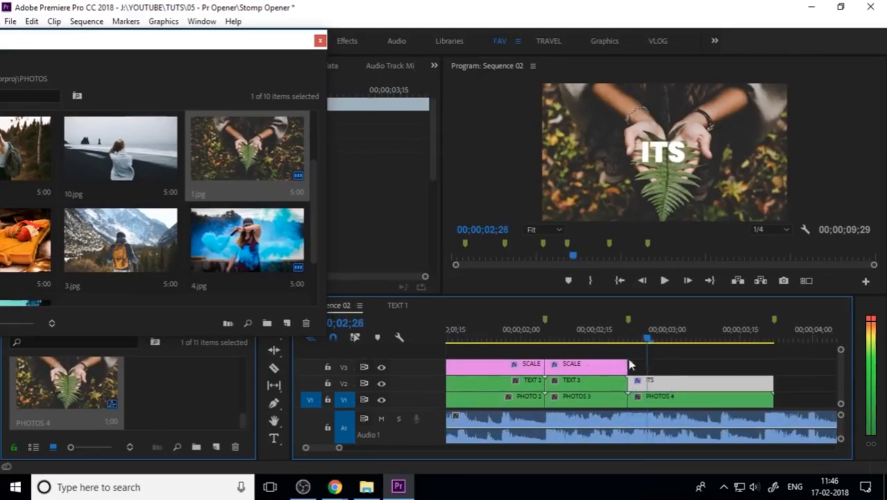
{"action": "scroll", "coordinate": [630, 363], "scroll_direction": "down", "scroll_amount": 1}
{"action": "key", "text": "ctrl+k"}
{"action": "key", "text": "Right"}
{"action": "key", "text": "Right"}
{"action": "key", "text": "Right"}
{"action": "key", "text": "Right"}
{"action": "key", "text": "Right"}
{"action": "key", "text": "ctrl+k"}
{"action": "key", "text": "ctrl+z"}
{"action": "left_click", "coordinate": [645, 379]}
{"action": "key", "text": "ctrl+k"}
{"action": "key", "text": "Right"}
{"action": "key", "text": "Right"}
{"action": "key", "text": "Right"}
{"action": "key", "text": "Right"}
{"action": "key", "text": "Right"}
{"action": "key", "text": "Right"}
{"action": "key", "text": "Right"}
{"action": "key", "text": "Right"}
{"action": "left_click", "coordinate": [675, 381]}
{"action": "key", "text": "ctrl+k"}
{"action": "key", "text": "Right"}
{"action": "key", "text": "Right"}
{"action": "key", "text": "Right"}
{"action": "key", "text": "Right"}
{"action": "key", "text": "Right"}
{"action": "key", "text": "Right"}
{"action": "key", "text": "Right"}
{"action": "key", "text": "Right"}
{"action": "key", "text": "Right"}
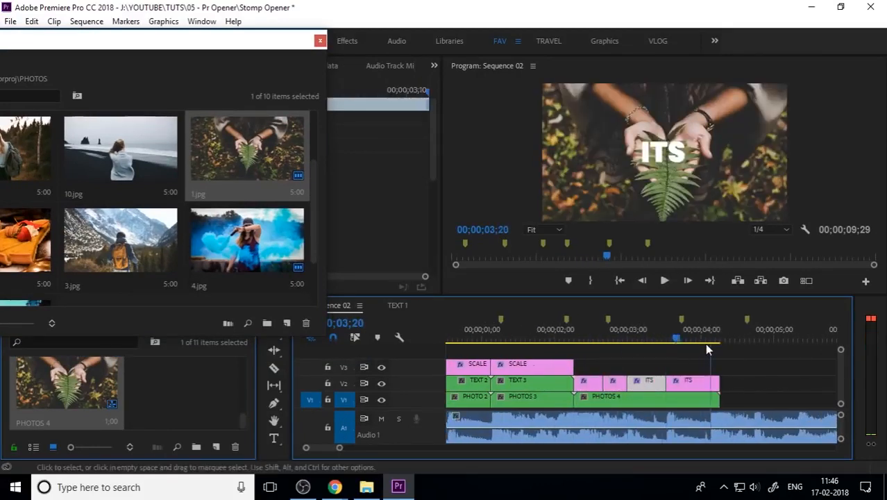
Rearrange the split text pieces so they line up above PHOTOS 4
{"action": "mouse_move", "coordinate": [660, 383]}
{"action": "left_mouse_down"}
{"action": "mouse_move", "coordinate": [643, 383]}
{"action": "mouse_move", "coordinate": [642, 401]}
{"action": "left_mouse_up"}
{"action": "key", "text": "minus"}
{"action": "left_click", "coordinate": [524, 337]}
{"action": "left_click_drag", "start_coordinate": [663, 361], "coordinate": [517, 389]}
{"action": "mouse_move", "coordinate": [524, 338]}
{"action": "left_mouse_down"}
{"action": "mouse_move", "coordinate": [562, 338]}
{"action": "mouse_move", "coordinate": [521, 338]}
{"action": "left_mouse_up"}
{"action": "left_click_drag", "start_coordinate": [515, 367], "coordinate": [618, 385]}
{"action": "left_click", "coordinate": [526, 384]}
Change two of the new text pieces to read LIKE and SUBSCRIBE
{"action": "left_click", "coordinate": [274, 438]}
{"action": "double_click", "coordinate": [662, 152]}
{"action": "type", "text": "LIKE"}
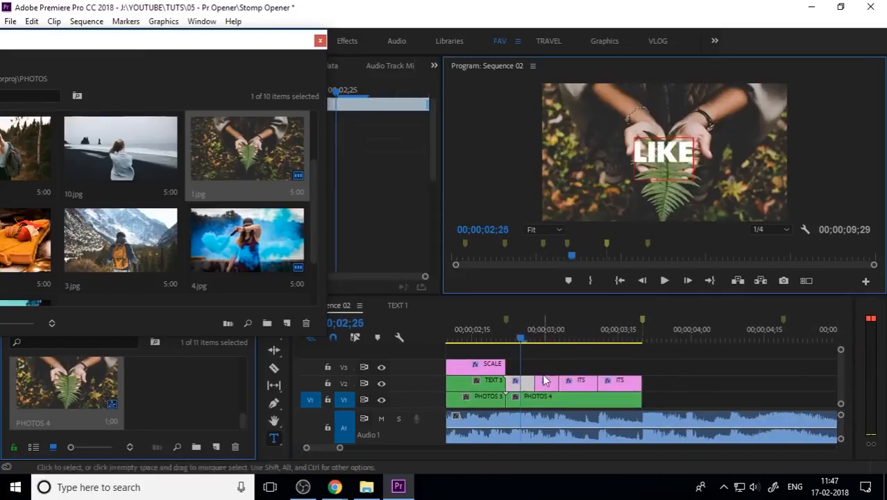
{"action": "left_click", "coordinate": [545, 338]}
{"action": "double_click", "coordinate": [662, 152]}
{"action": "type", "text": "SUBSCRIBE"}
Change the next two text pieces to read AND and SHARE
{"action": "left_click", "coordinate": [563, 361]}
{"action": "left_click", "coordinate": [575, 338]}
{"action": "double_click", "coordinate": [664, 152]}
{"action": "type", "text": "AND"}
{"action": "left_click", "coordinate": [628, 338]}
{"action": "double_click", "coordinate": [663, 152]}
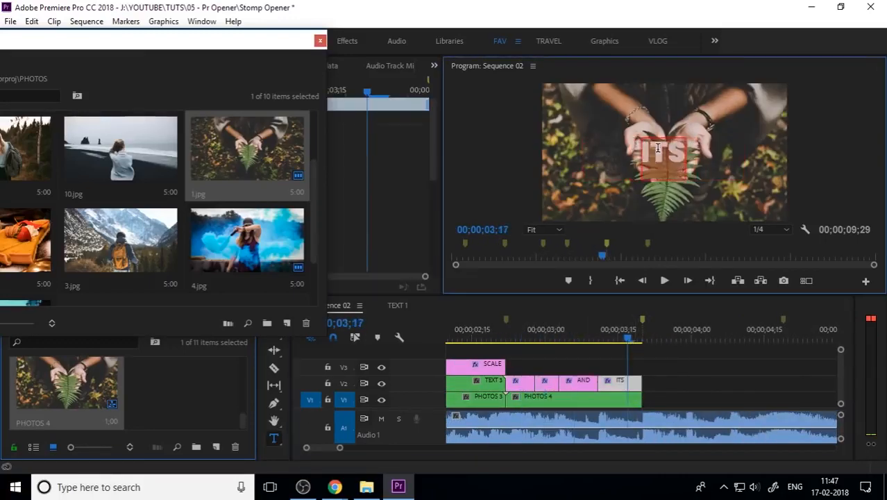
{"action": "type", "text": "SHARE"}
Nest the LIKE text pieces into a sequence named TEXT 4
{"action": "left_click", "coordinate": [274, 317]}
{"action": "right_click", "coordinate": [526, 383]}
{"action": "left_click", "coordinate": [578, 319]}
{"action": "type", "text": "TEXT 4"}
{"action": "key", "text": "Return"}
Duplicate the SCALE adjustment layer over PHOTOS 4 and extend it to the clip's end
{"action": "key", "text": "minus"}
{"action": "left_click", "coordinate": [643, 338]}
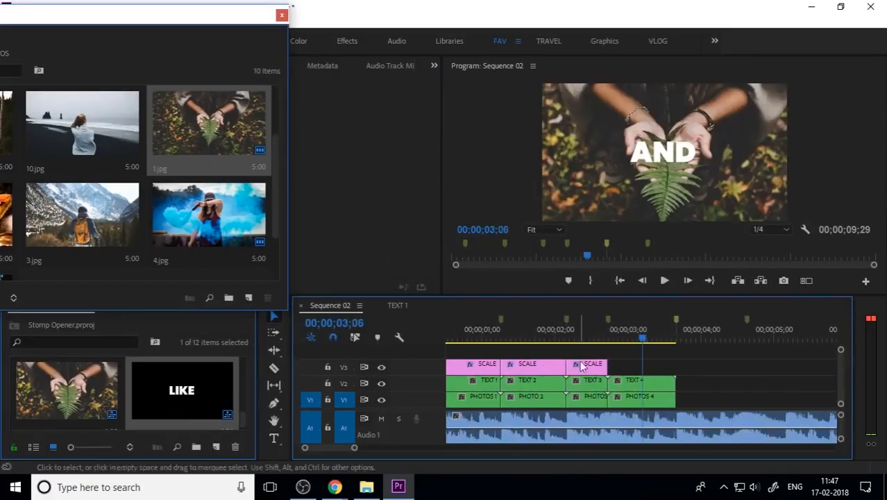
{"action": "left_click_drag", "start_coordinate": [580, 364], "coordinate": [622, 364]}
{"action": "left_click_drag", "start_coordinate": [649, 365], "coordinate": [675, 365]}
Preview the new section and close the floating PHOTOS bin window
{"action": "left_click_drag", "start_coordinate": [261, 19], "coordinate": [163, 21]}
{"action": "left_click", "coordinate": [651, 338]}
{"action": "key", "text": "minus"}
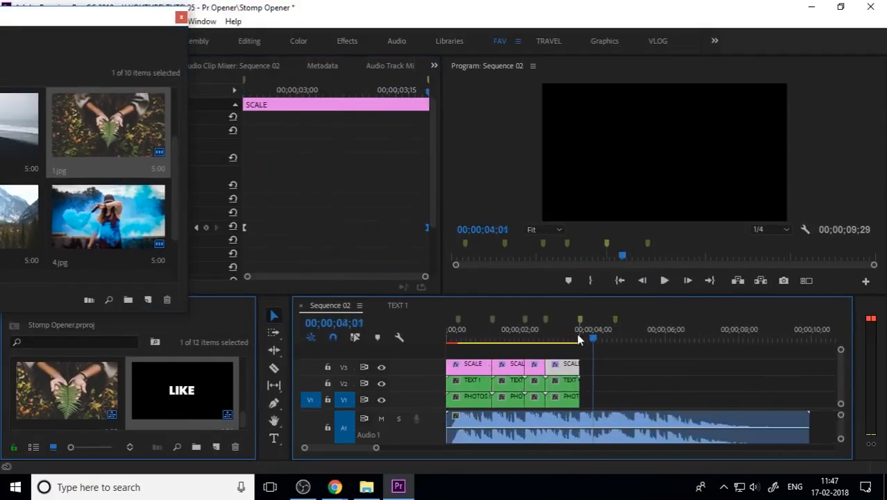
{"action": "left_click", "coordinate": [486, 338]}
{"action": "key", "text": "equal"}
{"action": "key", "text": "space"}
{"action": "key", "text": "space"}
{"action": "left_click", "coordinate": [572, 338]}
{"action": "left_click", "coordinate": [181, 18]}
Steepen the Scale keyframe's velocity curve on the selected SCALE adjustment layer
{"action": "left_click", "coordinate": [197, 228]}
{"action": "left_click", "coordinate": [18, 228]}
{"action": "scroll", "coordinate": [312, 222], "scroll_direction": "down", "scroll_amount": 2}
{"action": "left_click_drag", "start_coordinate": [403, 210], "coordinate": [358, 218]}
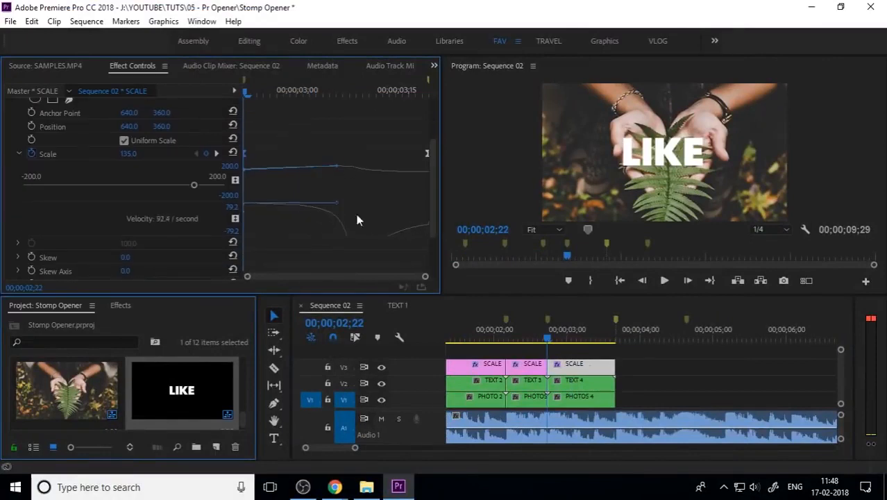
{"action": "key", "text": "space"}
{"action": "key", "text": "space"}
Adjust the Scale velocity curve on the second SCALE adjustment layer
{"action": "left_click", "coordinate": [530, 365]}
{"action": "left_click", "coordinate": [524, 338]}
{"action": "left_click", "coordinate": [18, 228]}
{"action": "scroll", "coordinate": [313, 233], "scroll_direction": "down", "scroll_amount": 2}
{"action": "left_click", "coordinate": [481, 339]}
{"action": "left_click_drag", "start_coordinate": [275, 202], "coordinate": [256, 203]}
{"action": "key", "text": "space"}
{"action": "key", "text": "space"}
Play back the sequence and inspect the SCALE layers' Scale settings
{"action": "left_click", "coordinate": [593, 339]}
{"action": "key", "text": "space"}
{"action": "key", "text": "space"}
{"action": "left_click", "coordinate": [560, 339]}
{"action": "left_click", "coordinate": [596, 365]}
{"action": "left_click", "coordinate": [574, 339]}
{"action": "left_click", "coordinate": [18, 227]}
{"action": "scroll", "coordinate": [314, 222], "scroll_direction": "down", "scroll_amount": 2}
{"action": "left_click", "coordinate": [564, 339]}
{"action": "key", "text": "space"}
{"action": "key", "text": "space"}
Adjust the Scale keyframe velocity curve on the third SCALE adjustment layer
{"action": "left_click", "coordinate": [533, 365]}
{"action": "mouse_move", "coordinate": [595, 338]}
{"action": "left_mouse_down"}
{"action": "mouse_move", "coordinate": [494, 338]}
{"action": "mouse_move", "coordinate": [598, 344]}
{"action": "left_mouse_up"}
{"action": "left_click", "coordinate": [334, 93]}
{"action": "left_click", "coordinate": [615, 366]}
{"action": "scroll", "coordinate": [298, 215], "scroll_direction": "down", "scroll_amount": 2}
{"action": "left_click", "coordinate": [245, 196]}
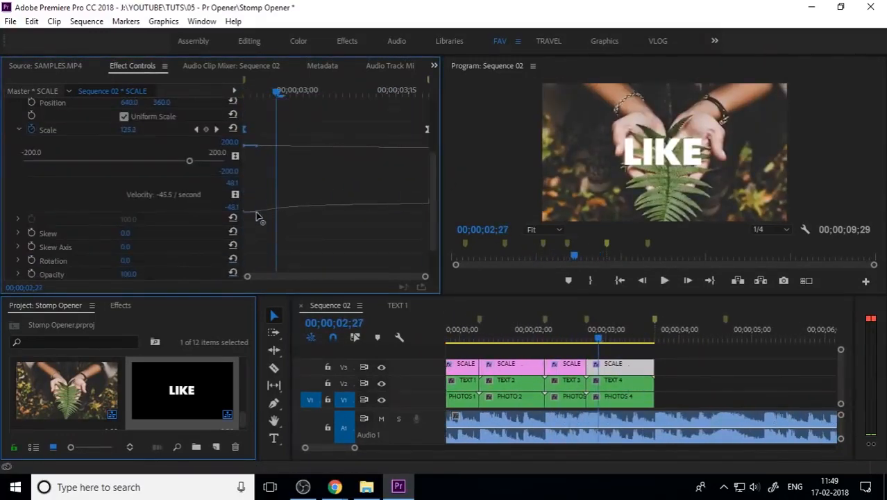
{"action": "left_click_drag", "start_coordinate": [258, 213], "coordinate": [257, 212]}
Play back the sequence from the start to review the scale bumps
{"action": "left_click_drag", "start_coordinate": [599, 340], "coordinate": [547, 343]}
{"action": "key", "text": "space"}
{"action": "key", "text": "minus"}
{"action": "key", "text": "Home"}
{"action": "key", "text": "space"}
{"action": "key", "text": "space"}
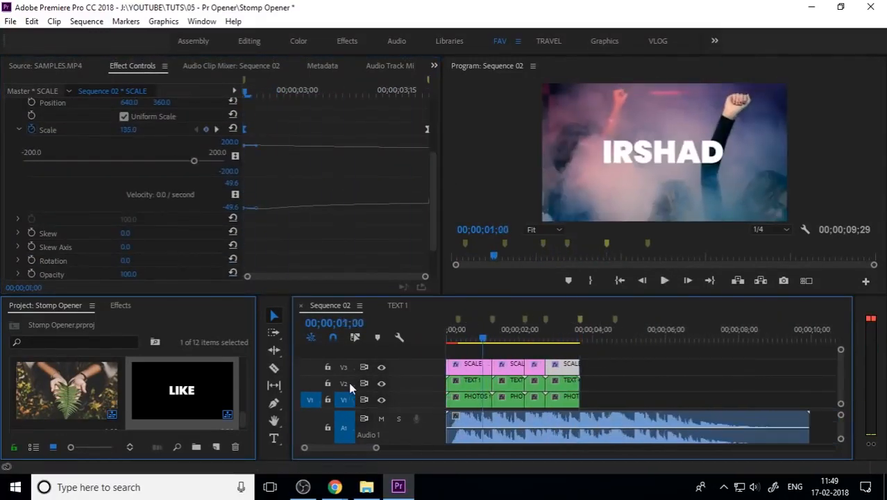
{"action": "left_click", "coordinate": [466, 340]}
{"action": "key", "text": "space"}
Nest the 3.jpg clip into a sequence named PHOTOS 5
{"action": "key", "text": "space"}
{"action": "key", "text": "equal"}
{"action": "scroll", "coordinate": [207, 381], "scroll_direction": "down", "scroll_amount": 1}
{"action": "scroll", "coordinate": [207, 381], "scroll_direction": "up", "scroll_amount": 10}
Open the PHOTOS bin and add 3.jpg to V1 directly after PHOTOS 4
{"action": "double_click", "coordinate": [67, 382]}
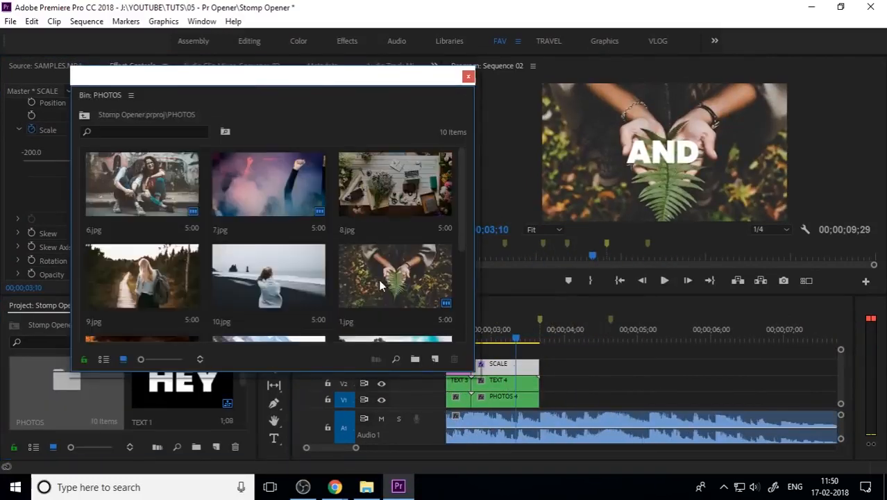
{"action": "left_click", "coordinate": [380, 285]}
{"action": "scroll", "coordinate": [380, 285], "scroll_direction": "down", "scroll_amount": 2}
{"action": "double_click", "coordinate": [503, 397]}
{"action": "left_click", "coordinate": [436, 306]}
{"action": "left_click_drag", "start_coordinate": [389, 76], "coordinate": [307, 64]}
{"action": "left_click", "coordinate": [575, 338]}
{"action": "scroll", "coordinate": [575, 347], "scroll_direction": "up", "scroll_amount": 1}
{"action": "scroll", "coordinate": [307, 271], "scroll_direction": "down", "scroll_amount": 1}
{"action": "mouse_move", "coordinate": [209, 202]}
{"action": "left_mouse_down"}
{"action": "mouse_move", "coordinate": [705, 375]}
{"action": "mouse_move", "coordinate": [620, 399]}
{"action": "left_mouse_up"}
{"action": "scroll", "coordinate": [649, 364], "scroll_direction": "up", "scroll_amount": 1}
{"action": "left_click", "coordinate": [642, 338]}
{"action": "scroll", "coordinate": [650, 365], "scroll_direction": "up", "scroll_amount": 2}
{"action": "left_click", "coordinate": [458, 339]}
{"action": "key", "text": "space"}
{"action": "scroll", "coordinate": [597, 388], "scroll_direction": "down", "scroll_amount": 2}
{"action": "left_click", "coordinate": [575, 339]}
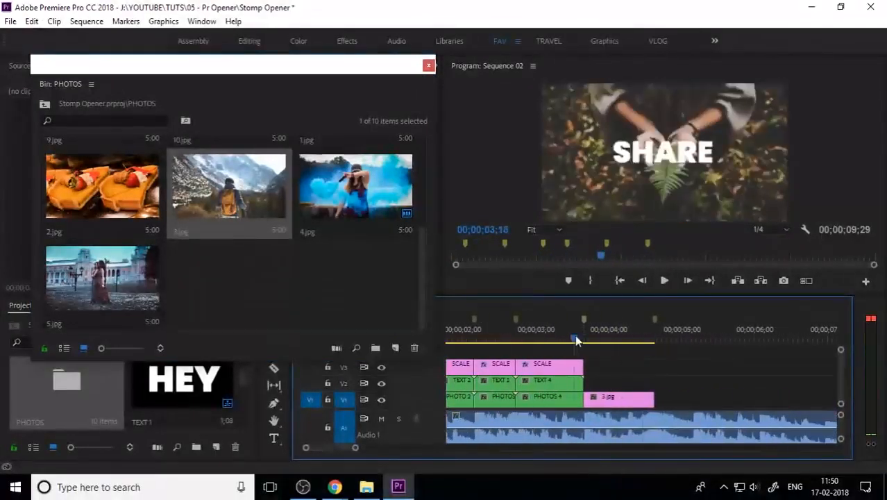
{"action": "left_click_drag", "start_coordinate": [575, 338], "coordinate": [606, 339]}
{"action": "right_click", "coordinate": [619, 398]}
{"action": "left_click", "coordinate": [686, 316]}
{"action": "type", "text": "PHOTOS 5"}
{"action": "key", "text": "Return"}
Paste a text clip onto V2 above PHOTOS 5 and trim its end to match PHOTOS 5
{"action": "left_click_drag", "start_coordinate": [306, 65], "coordinate": [207, 41]}
{"action": "double_click", "coordinate": [621, 397]}
{"action": "left_click", "coordinate": [430, 305]}
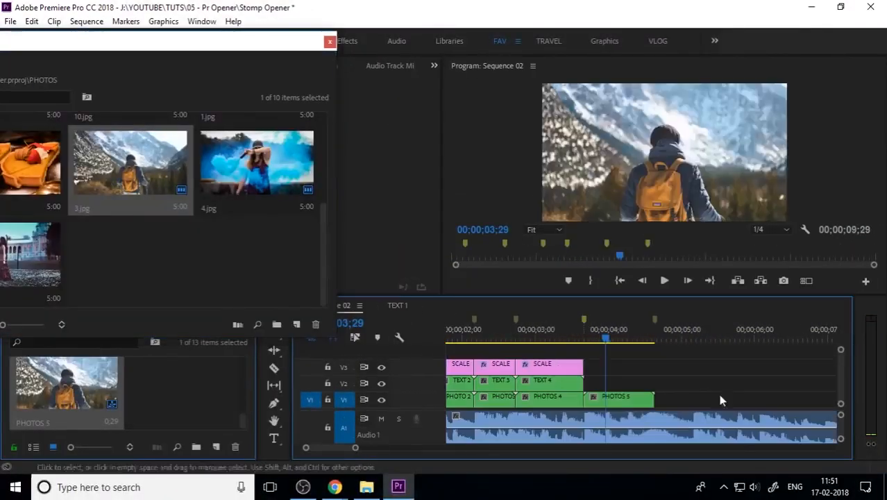
{"action": "key", "text": "ctrl+v"}
{"action": "mouse_move", "coordinate": [701, 383]}
{"action": "left_mouse_down"}
{"action": "mouse_move", "coordinate": [620, 383]}
{"action": "mouse_move", "coordinate": [653, 383]}
{"action": "left_mouse_up"}
Split the pasted text clip into segments at the beat markers
{"action": "left_click", "coordinate": [612, 339]}
{"action": "key", "text": "ctrl+k"}
{"action": "left_click_drag", "start_coordinate": [606, 339], "coordinate": [643, 340]}
{"action": "key", "text": "ctrl+k"}
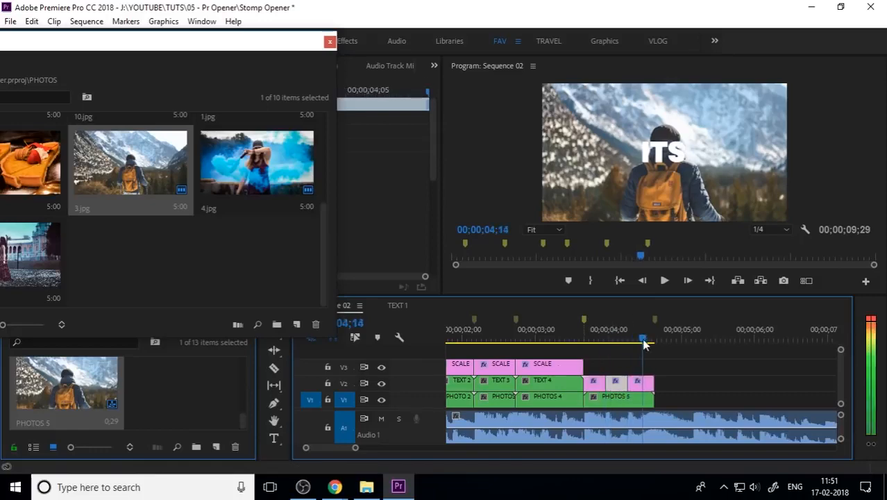
{"action": "key", "text": "ctrl+k"}
Retype the first new text segment's word as THANKS
{"action": "left_click", "coordinate": [560, 339]}
{"action": "key", "text": "space"}
{"action": "scroll", "coordinate": [597, 375], "scroll_direction": "down", "scroll_amount": 1}
{"action": "left_click", "coordinate": [589, 339]}
{"action": "left_click", "coordinate": [587, 386]}
{"action": "left_click", "coordinate": [274, 438]}
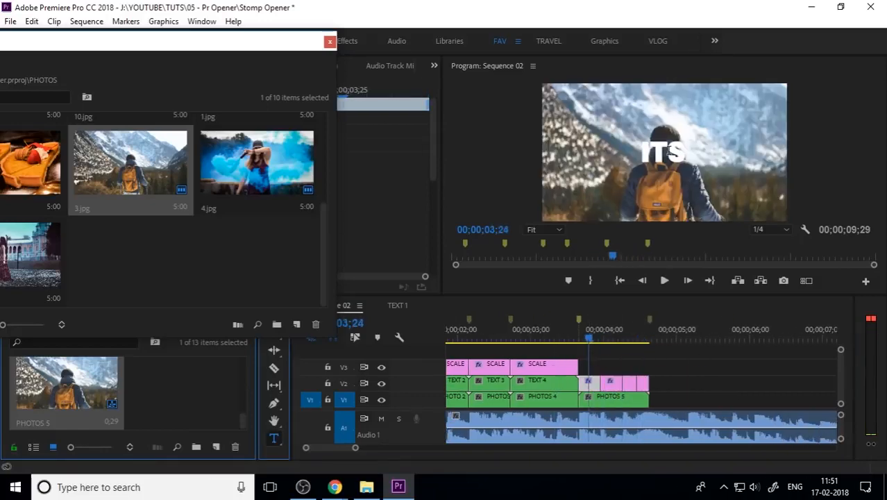
{"action": "left_click", "coordinate": [668, 151]}
{"action": "type", "text": "THANKS"}
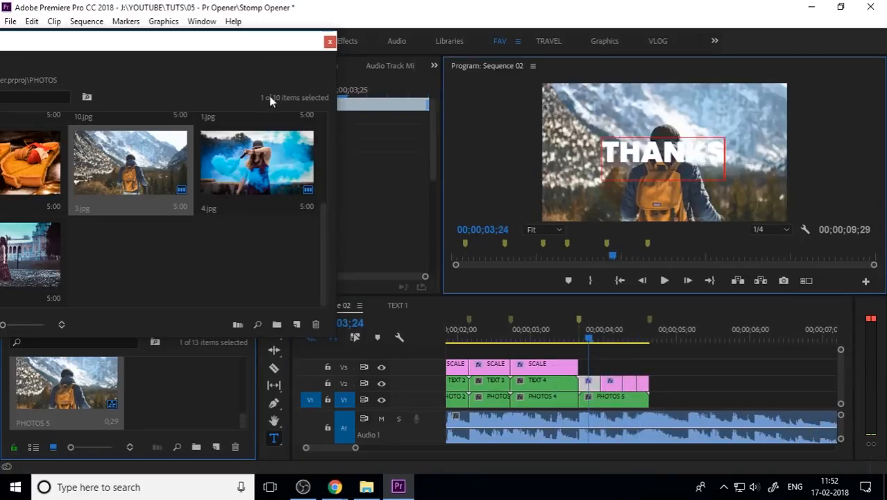
Retype the third new text segment's word as WATCHING
{"action": "left_click_drag", "start_coordinate": [271, 41], "coordinate": [181, 12]}
{"action": "left_click", "coordinate": [274, 316]}
{"action": "left_click", "coordinate": [615, 338]}
{"action": "left_click", "coordinate": [274, 438]}
{"action": "double_click", "coordinate": [667, 151]}
{"action": "left_click", "coordinate": [274, 316]}
{"action": "left_click", "coordinate": [631, 339]}
{"action": "left_click", "coordinate": [631, 384]}
{"action": "left_click", "coordinate": [274, 438]}
{"action": "double_click", "coordinate": [665, 151]}
{"action": "type", "text": "WATCHING"}
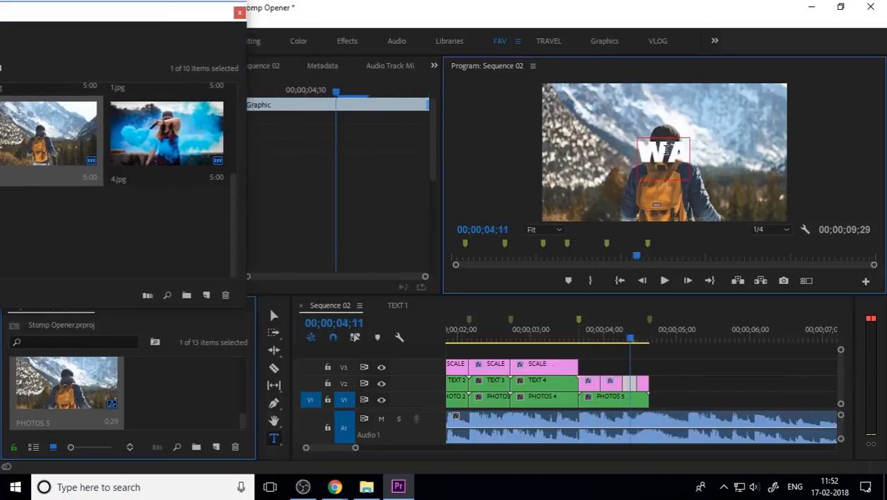
Delete the trailing text segment and trim PHOTOS 5 to end with the remaining text
{"action": "left_click", "coordinate": [274, 316]}
{"action": "left_click", "coordinate": [496, 338]}
{"action": "key", "text": "space"}
{"action": "key", "text": "space"}
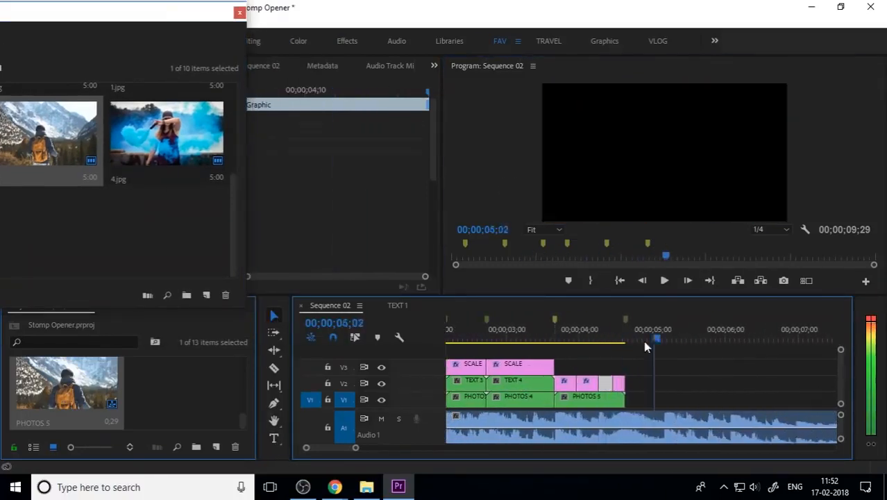
{"action": "left_click", "coordinate": [611, 339]}
{"action": "left_click", "coordinate": [610, 384]}
{"action": "key", "text": "Delete"}
{"action": "left_click_drag", "start_coordinate": [615, 400], "coordinate": [602, 400]}
Copy a SCALE adjustment layer above the new section and preview the result
{"action": "left_click_drag", "start_coordinate": [528, 365], "coordinate": [596, 366]}
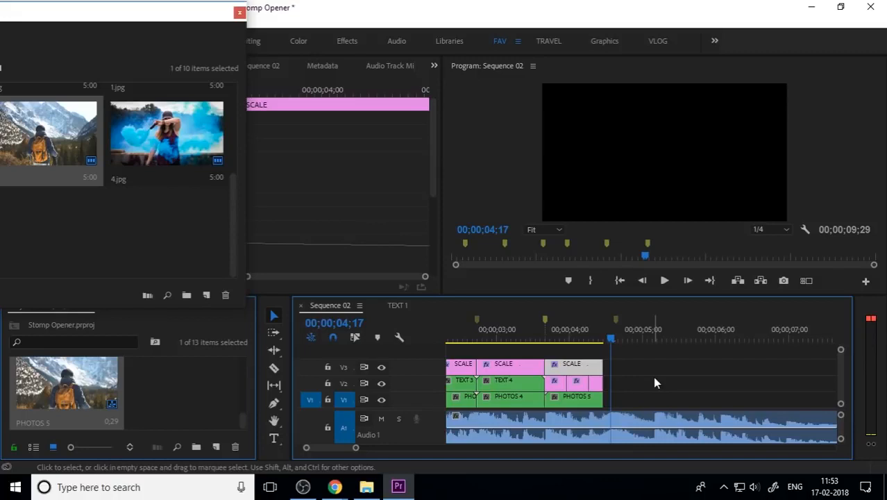
{"action": "left_click_drag", "start_coordinate": [609, 339], "coordinate": [533, 342]}
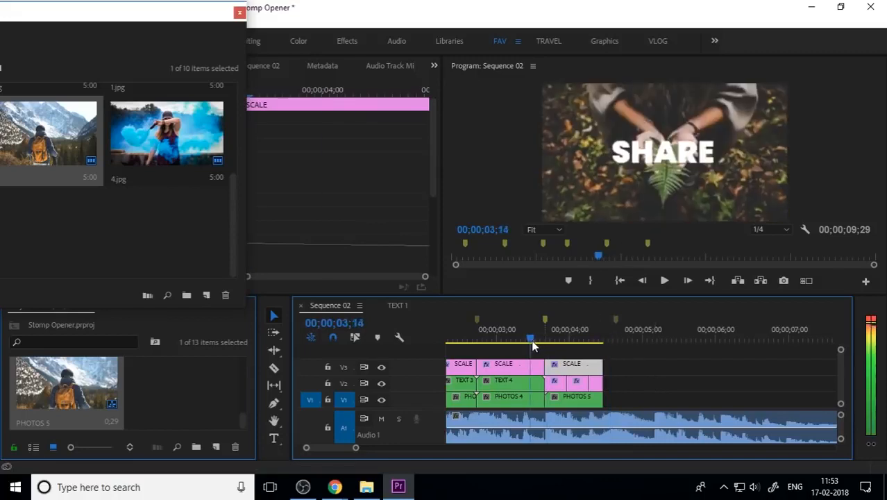
{"action": "key", "text": "space"}
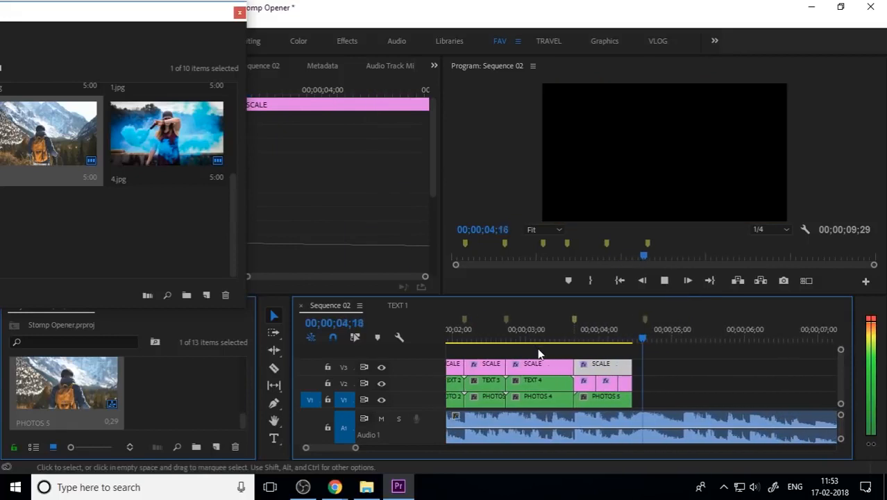
{"action": "left_click_drag", "start_coordinate": [585, 333], "coordinate": [561, 342]}
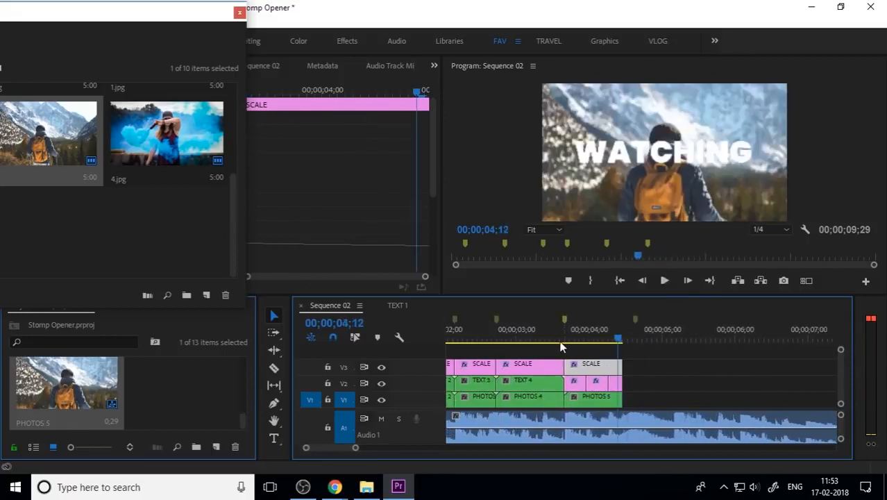
{"action": "key", "text": "space"}
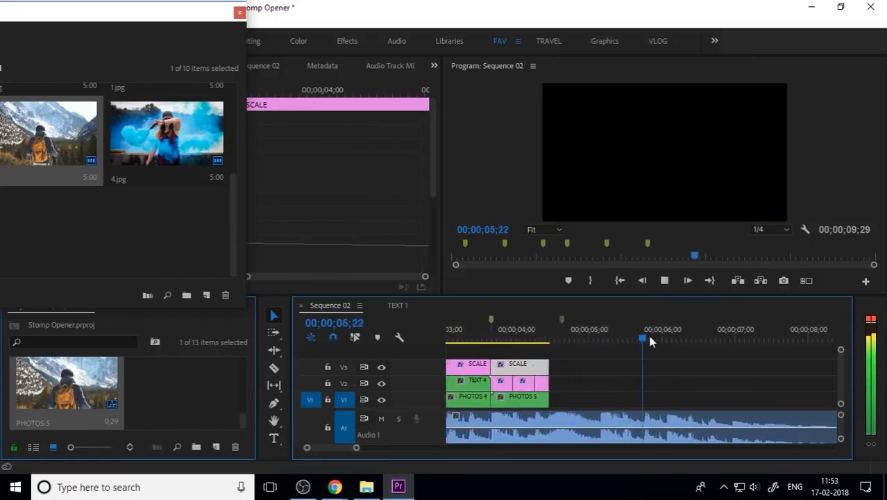
{"action": "key", "text": "space"}
Save the project and import the IPC LOGO CENTRE WHITE image
{"action": "key", "text": "ctrl+s"}
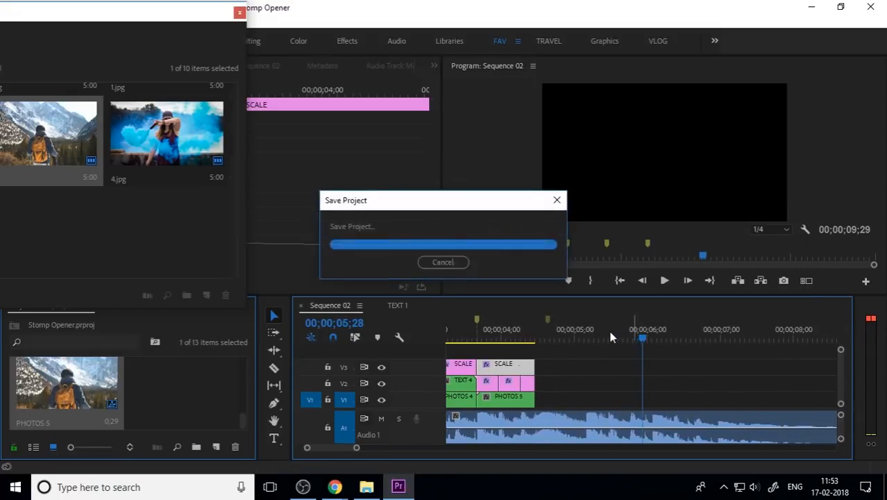
{"action": "left_click", "coordinate": [544, 338]}
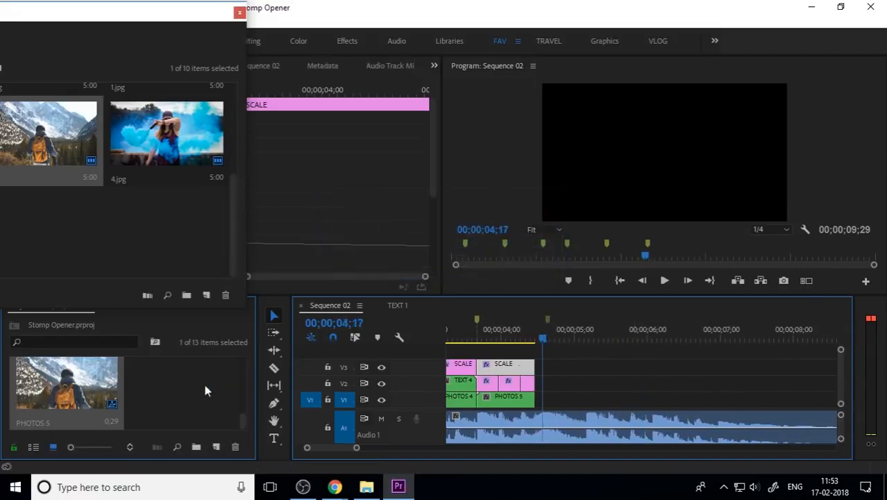
{"action": "mouse_move", "coordinate": [376, 482]}
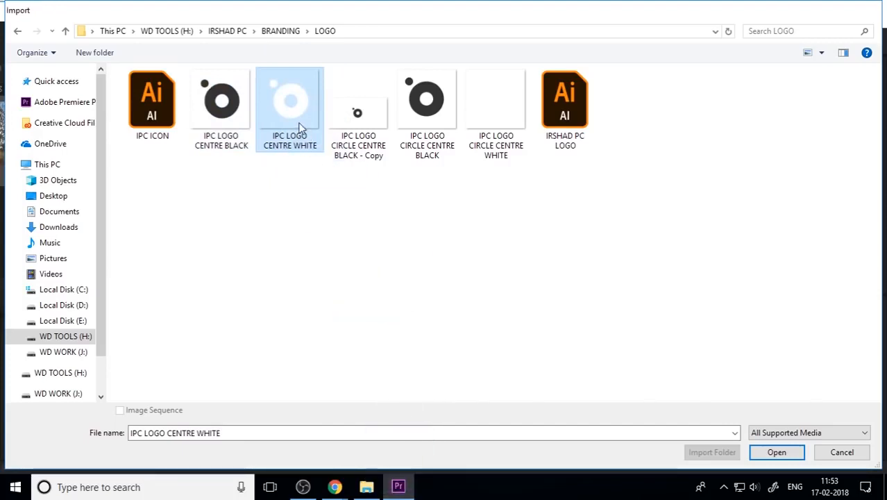
{"action": "double_click", "coordinate": [301, 129]}
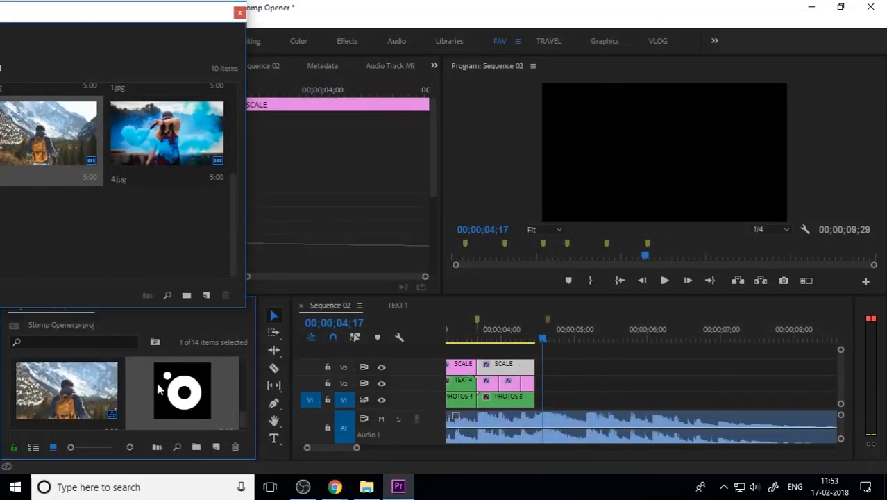
Place the logo after the last clips on V2 and scale it to frame size
{"action": "left_click_drag", "start_coordinate": [158, 391], "coordinate": [546, 408]}
{"action": "scroll", "coordinate": [555, 396], "scroll_direction": "up", "scroll_amount": 3}
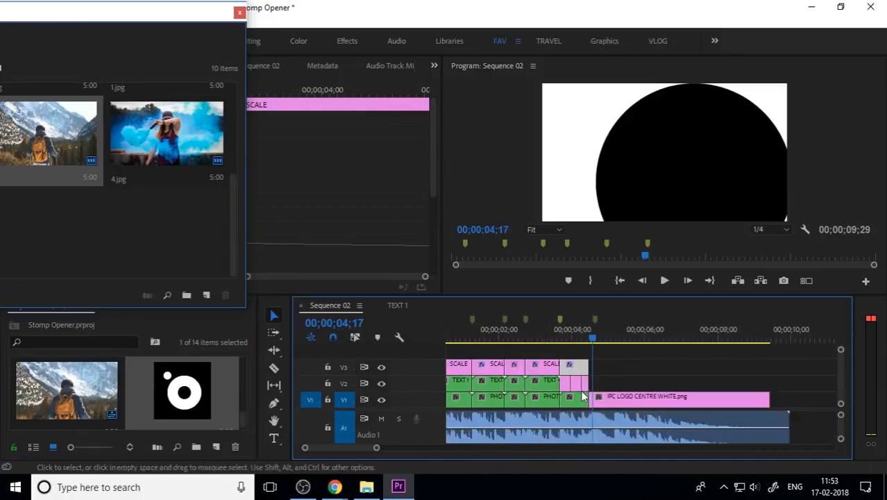
{"action": "left_click_drag", "start_coordinate": [671, 401], "coordinate": [672, 387]}
{"action": "key", "text": "minus"}
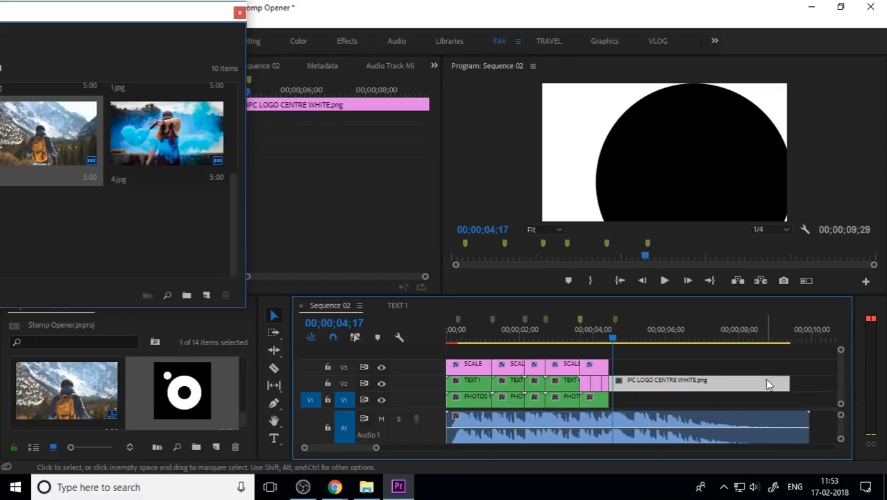
{"action": "right_click", "coordinate": [717, 380]}
{"action": "left_click", "coordinate": [762, 472]}
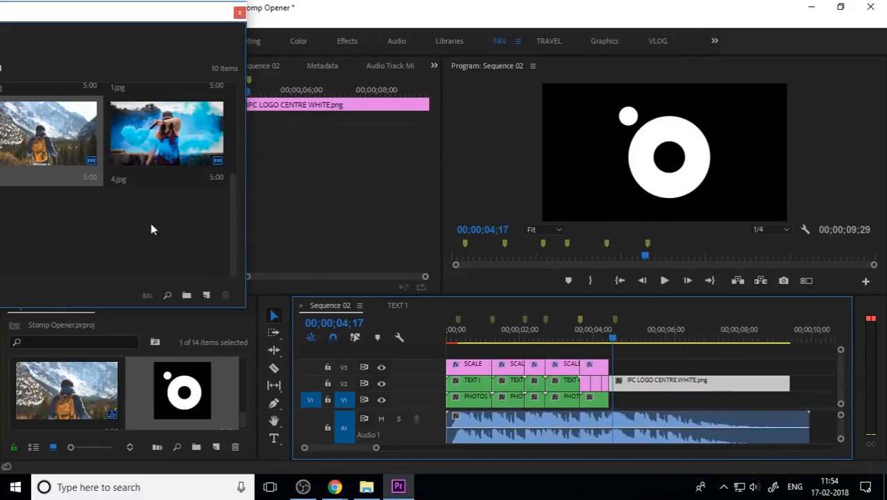
Add 2.jpg beneath the logo on V1 and extend both clips to the music's end
{"action": "left_click_drag", "start_coordinate": [162, 19], "coordinate": [360, 40]}
{"action": "left_click_drag", "start_coordinate": [126, 156], "coordinate": [613, 400]}
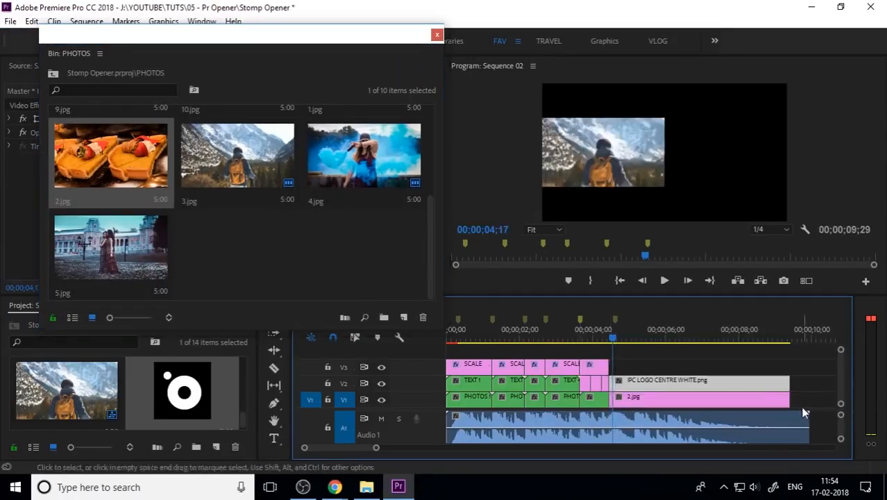
{"action": "left_click", "coordinate": [794, 395]}
{"action": "left_click_drag", "start_coordinate": [801, 387], "coordinate": [808, 415]}
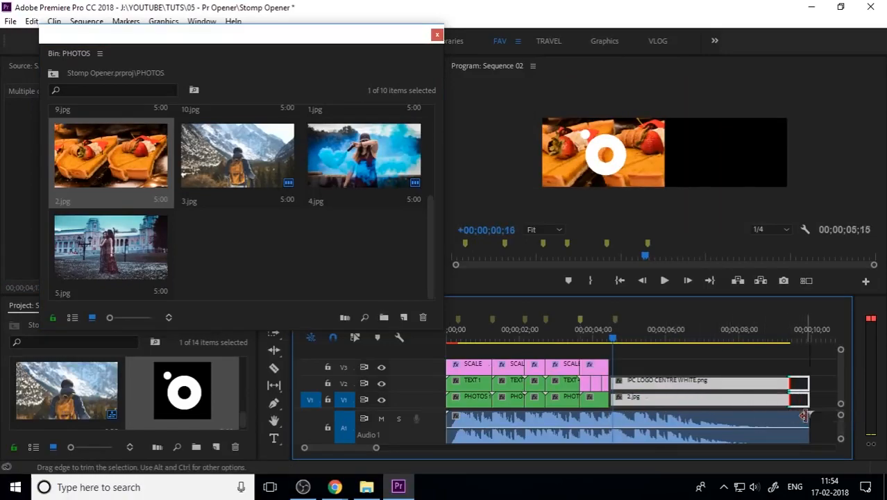
Nest the 2.jpg clip into a sequence named PHOTOS 6
{"action": "left_click", "coordinate": [758, 371]}
{"action": "left_click", "coordinate": [645, 403]}
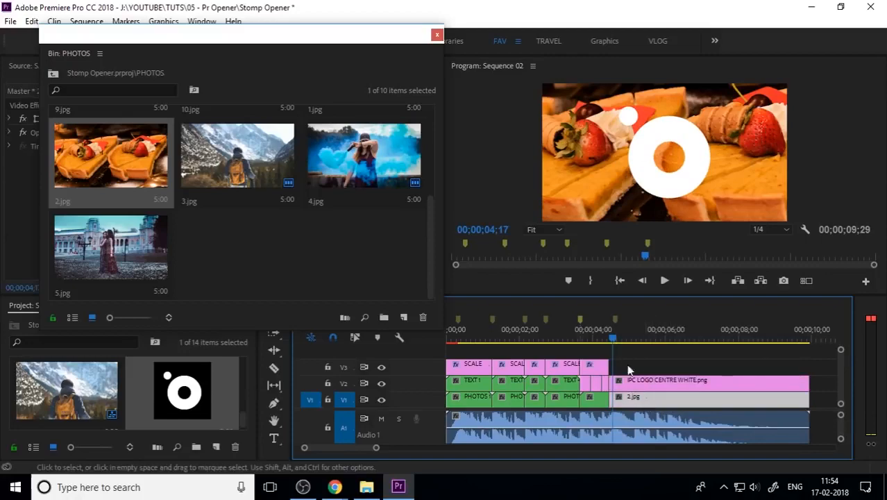
{"action": "right_click", "coordinate": [645, 403]}
{"action": "left_click", "coordinate": [687, 313]}
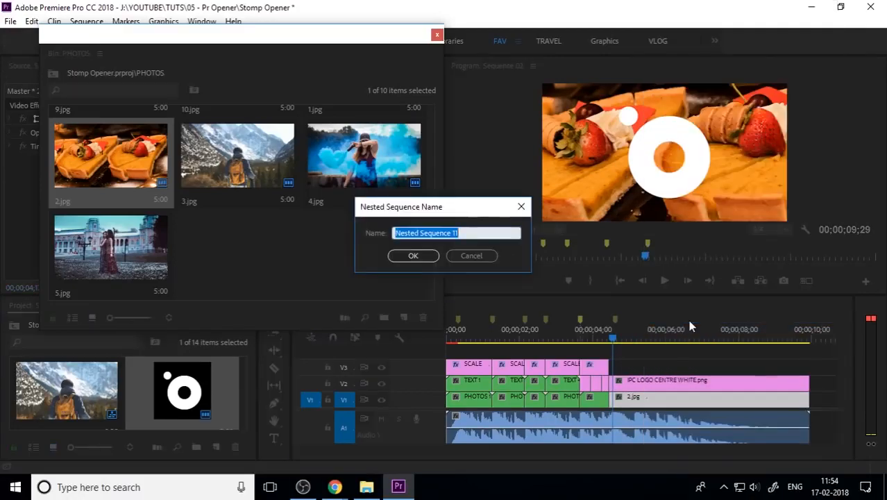
{"action": "type", "text": "PHOTOS"}
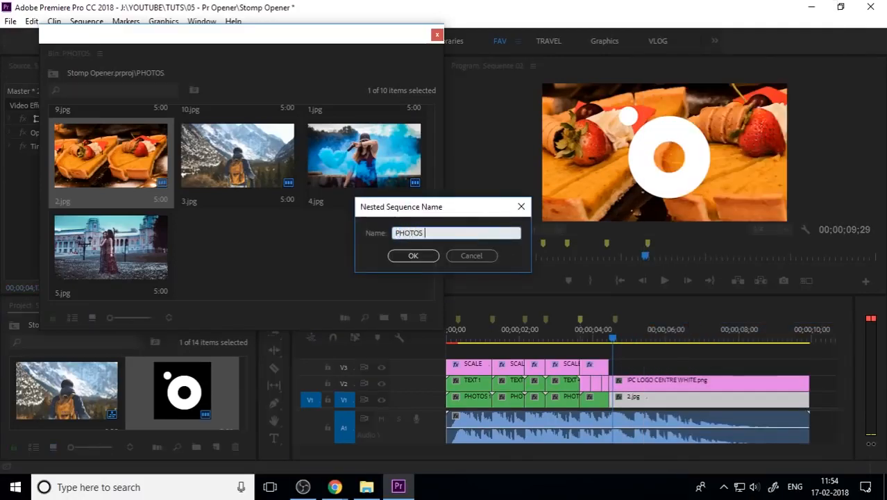
{"action": "type", "text": " 6"}
{"action": "key", "text": "Return"}
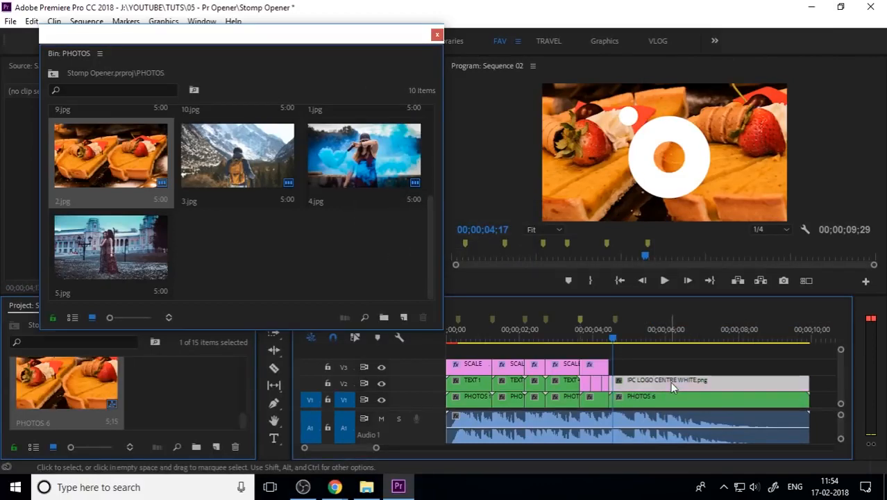
Nest the logo clip into a sequence named LOGO
{"action": "right_click", "coordinate": [672, 387]}
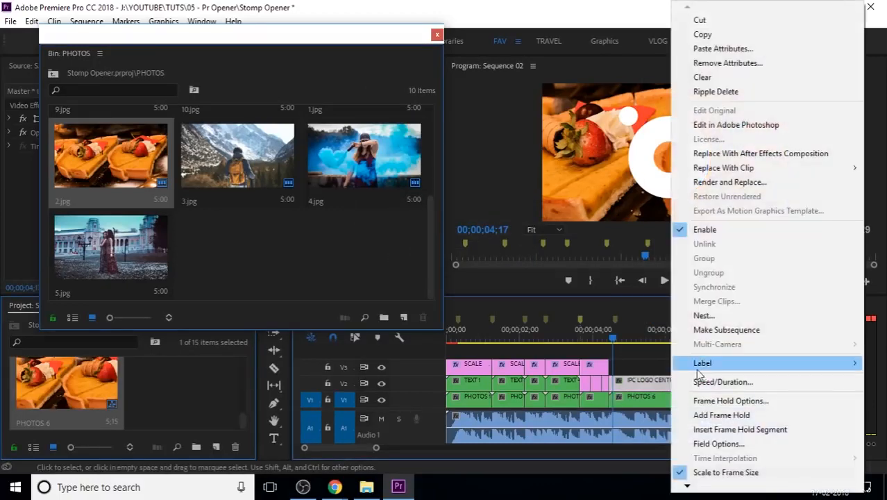
{"action": "left_click", "coordinate": [733, 318]}
{"action": "type", "text": "LOGO"}
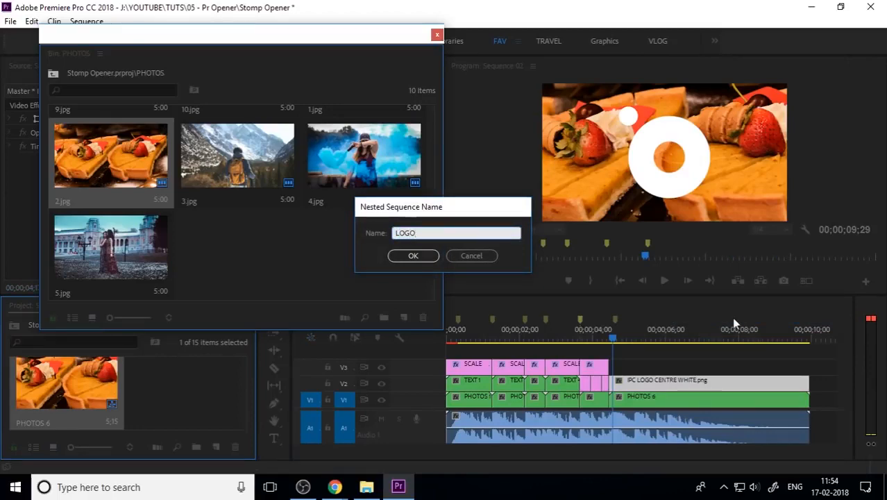
{"action": "key", "text": "Return"}
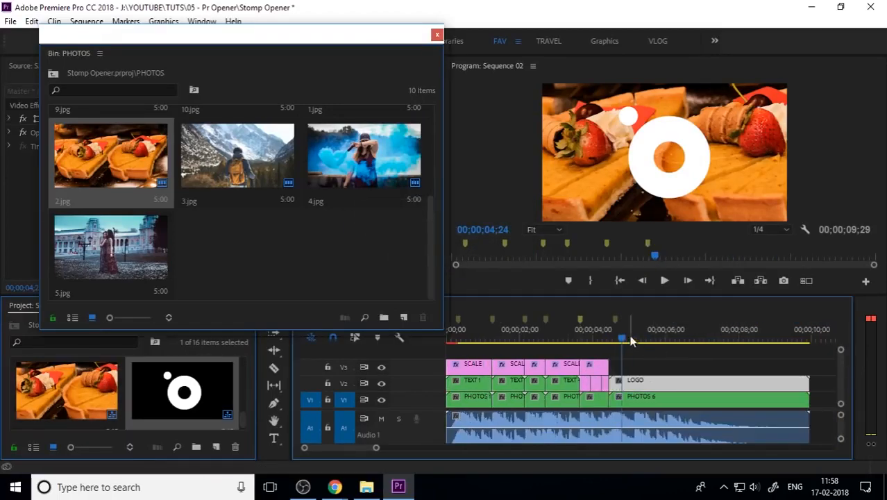
Preview the logo section and select the LOGO nested clip
{"action": "left_click_drag", "start_coordinate": [635, 338], "coordinate": [613, 362]}
{"action": "key", "text": "space"}
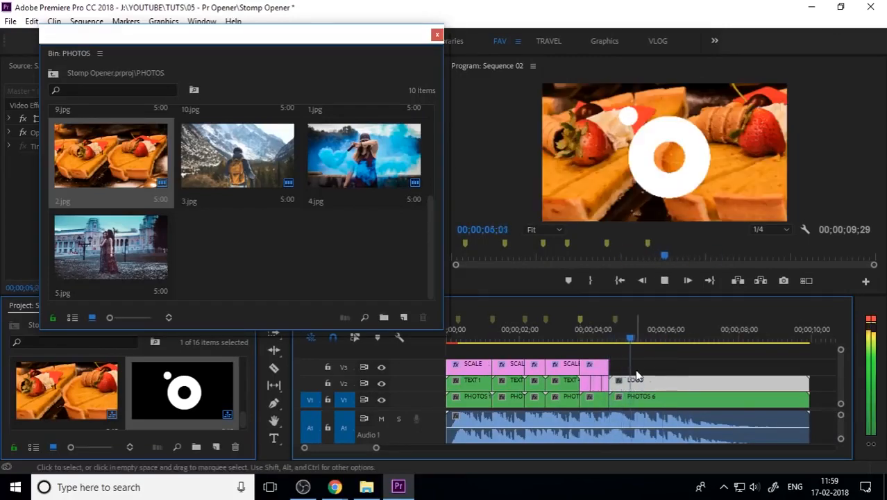
{"action": "left_click_drag", "start_coordinate": [601, 339], "coordinate": [612, 354]}
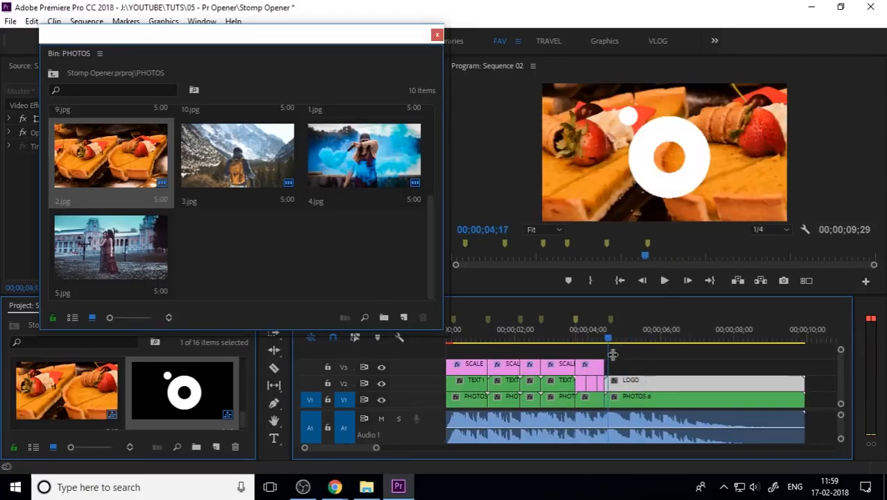
{"action": "left_click", "coordinate": [681, 364]}
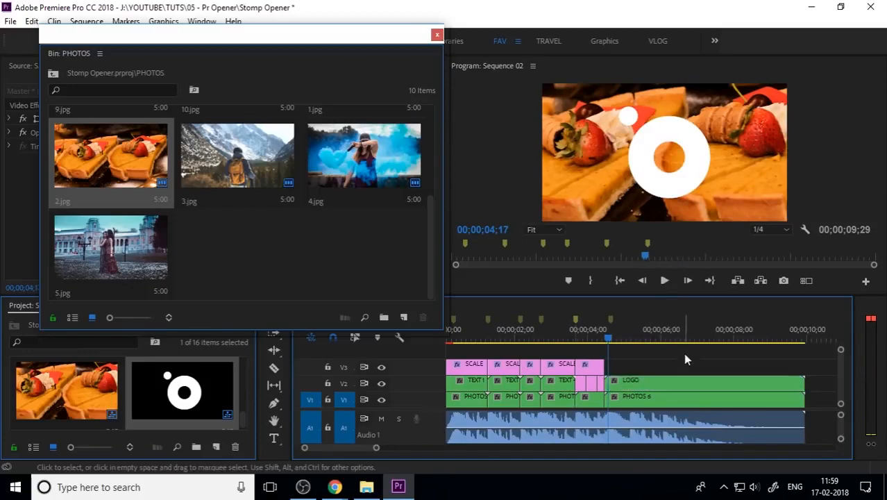
{"action": "left_click", "coordinate": [676, 380]}
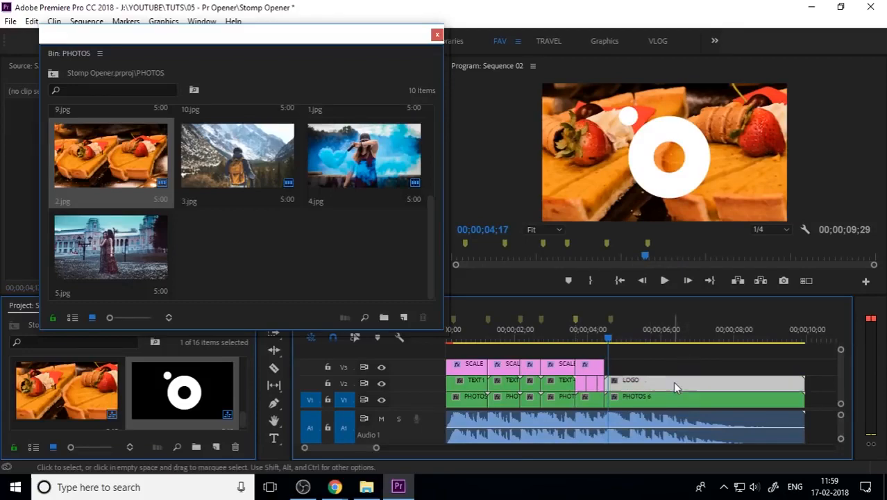
Duplicate the last SCALE adjustment layer onto V3 so it sits above the start of the logo section
{"action": "left_click", "coordinate": [436, 37]}
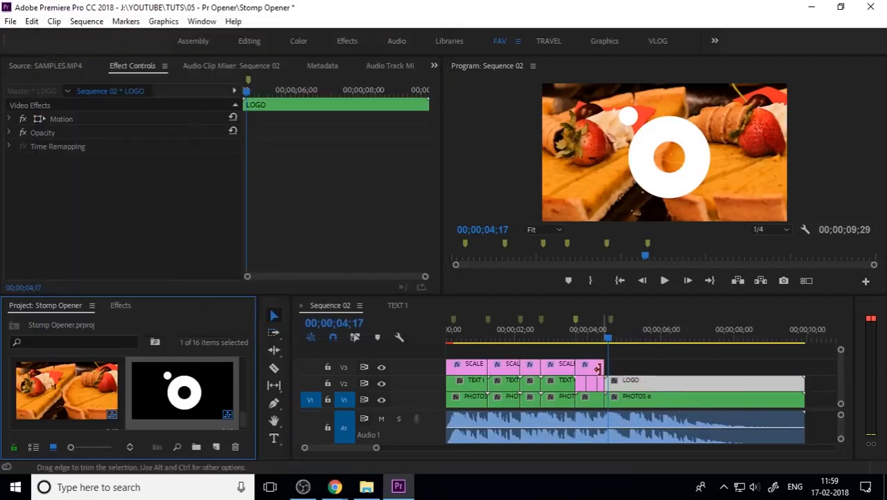
{"action": "left_click", "coordinate": [589, 368]}
{"action": "left_click_drag", "start_coordinate": [597, 366], "coordinate": [689, 363]}
{"action": "left_click", "coordinate": [646, 374]}
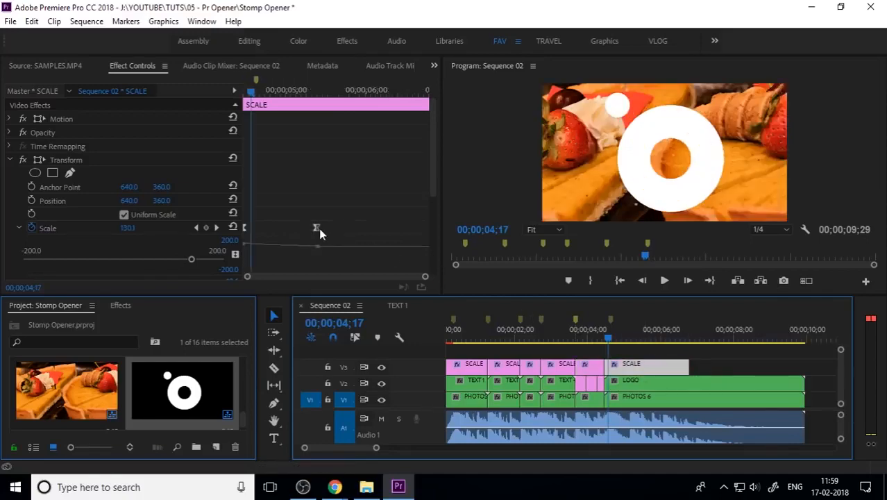
{"action": "left_click_drag", "start_coordinate": [251, 92], "coordinate": [205, 95]}
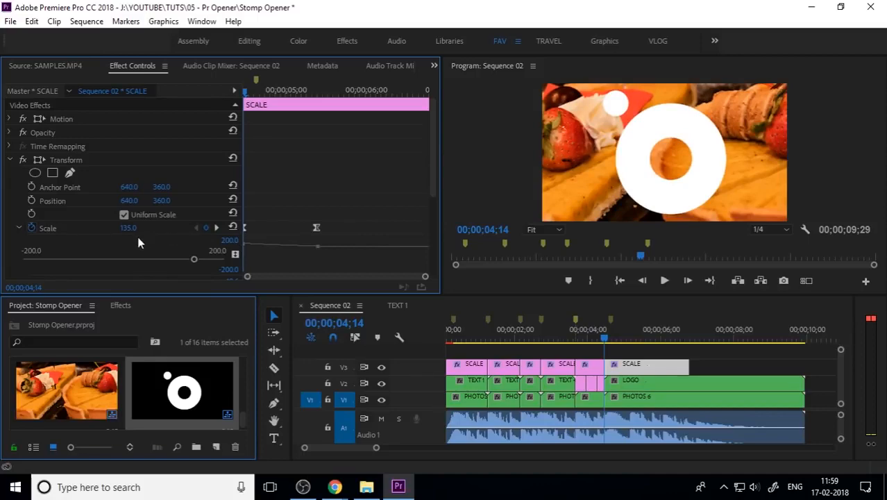
{"action": "left_click_drag", "start_coordinate": [128, 227], "coordinate": [57, 228]}
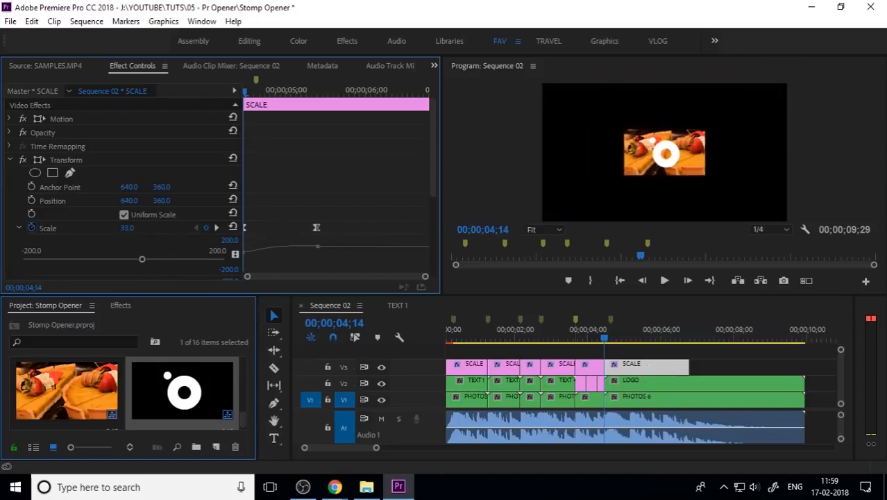
{"action": "key", "text": "ctrl+z"}
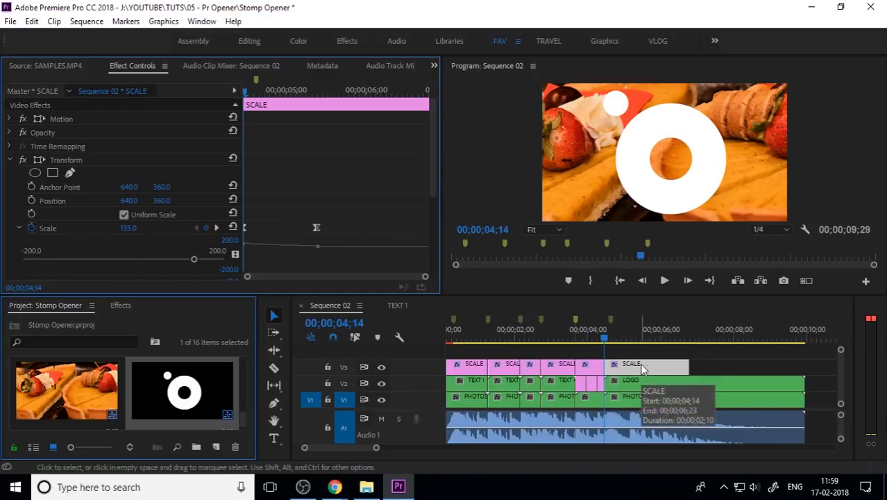
Open the PHOTOS 6 nested sequence and apply Scale to Frame Size to the 2.jpg clip
{"action": "key", "text": "space"}
{"action": "key", "text": "space"}
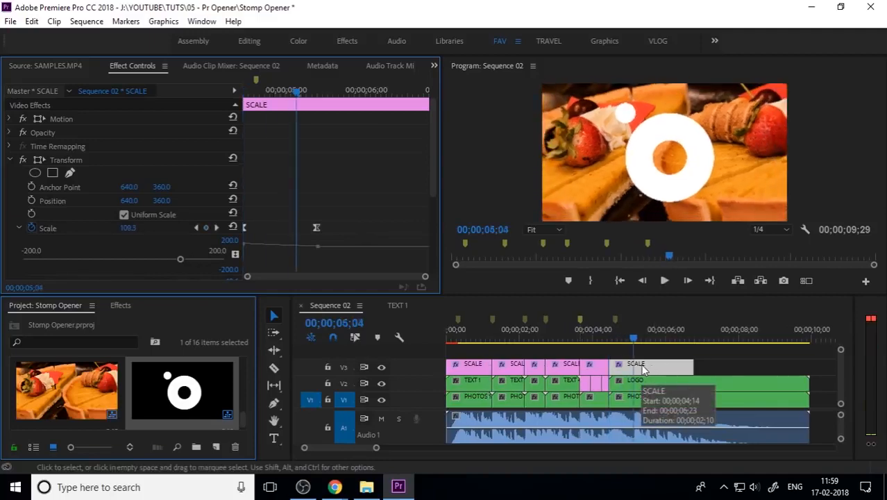
{"action": "double_click", "coordinate": [628, 399]}
{"action": "left_click", "coordinate": [520, 386]}
{"action": "right_click", "coordinate": [520, 386]}
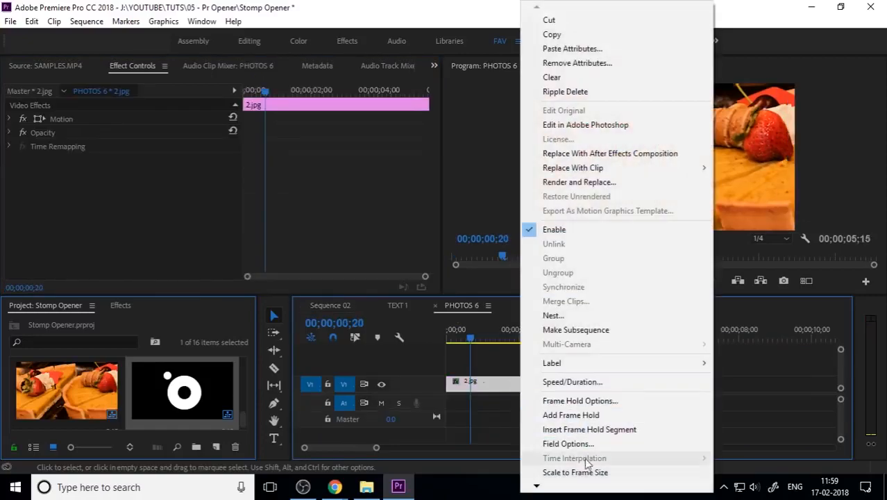
{"action": "left_click", "coordinate": [583, 472]}
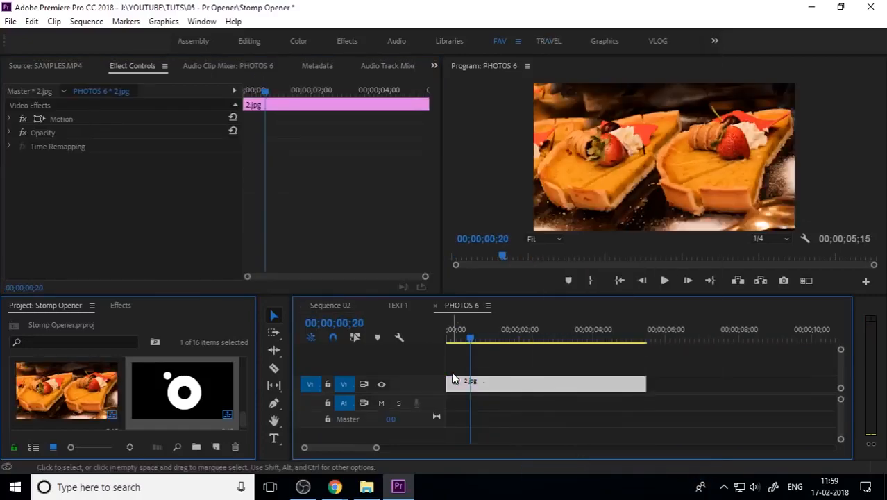
Close PHOTOS 6, open the LOGO nested sequence, and move the logo image down to track V1
{"action": "left_click", "coordinate": [435, 305]}
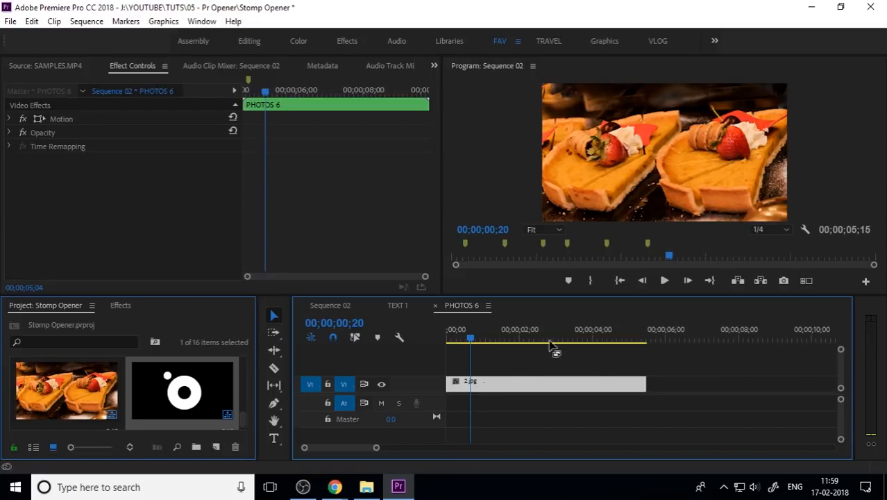
{"action": "left_click_drag", "start_coordinate": [641, 332], "coordinate": [665, 353]}
{"action": "left_click", "coordinate": [642, 382]}
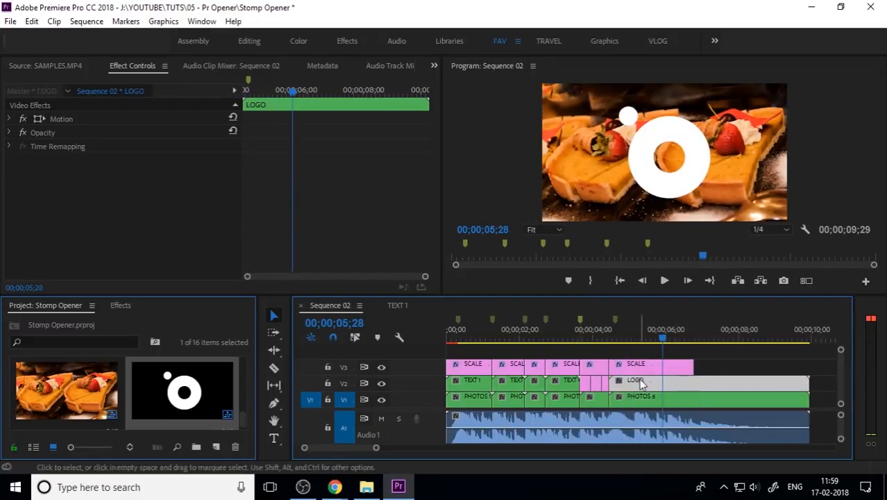
{"action": "double_click", "coordinate": [642, 383]}
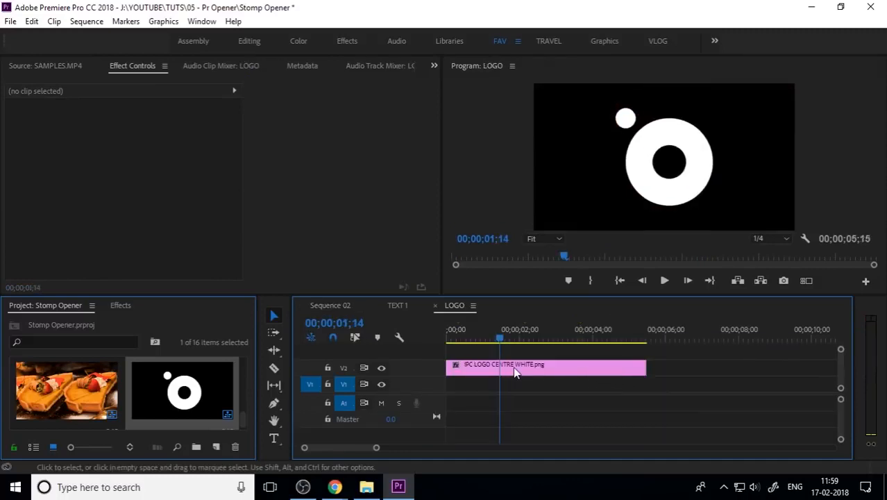
{"action": "left_click_drag", "start_coordinate": [479, 365], "coordinate": [481, 388]}
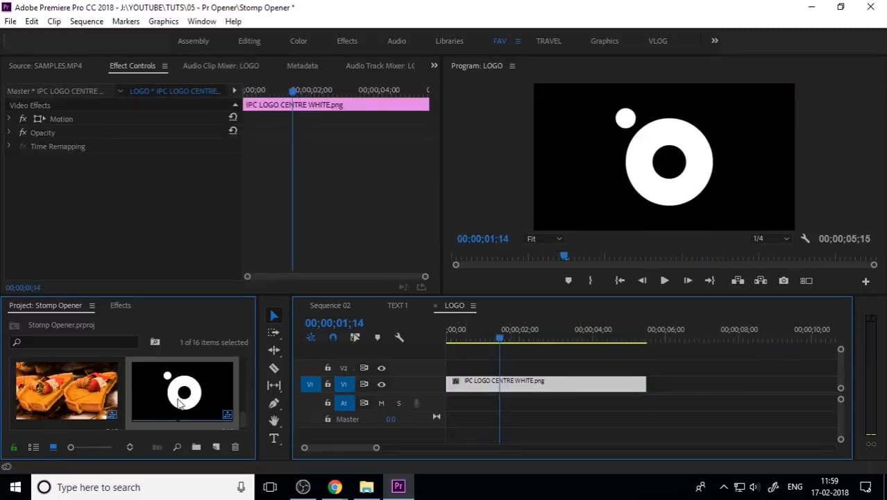
Copy the SCALE adjustment layer from Sequence 02 and paste it onto V2 above the logo in the LOGO sequence
{"action": "scroll", "coordinate": [179, 404], "scroll_direction": "down", "scroll_amount": 3}
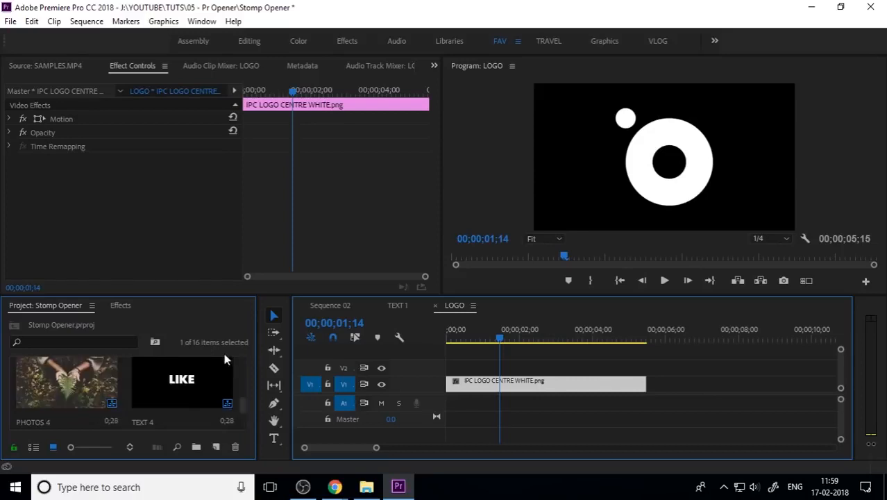
{"action": "left_click", "coordinate": [342, 306]}
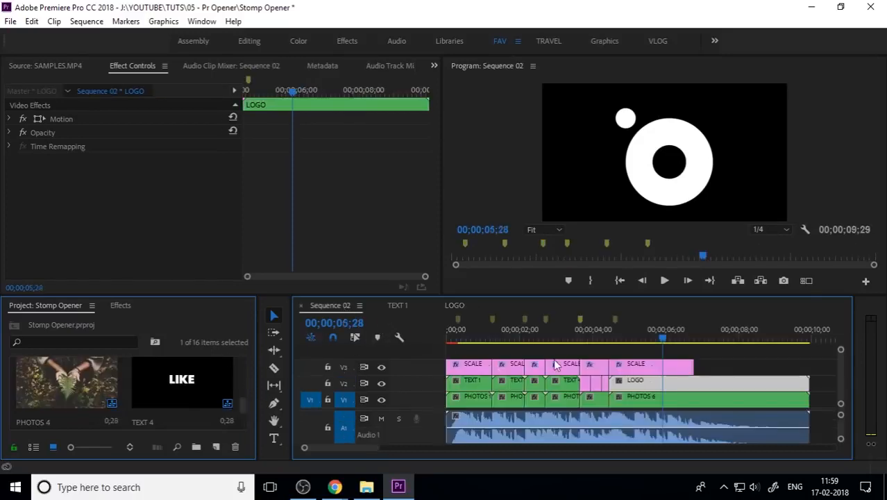
{"action": "left_click", "coordinate": [664, 368]}
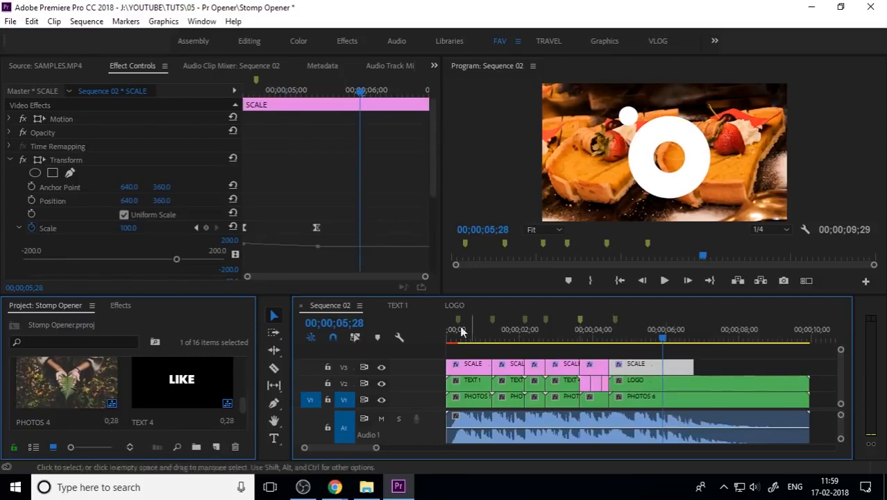
{"action": "left_click", "coordinate": [455, 306]}
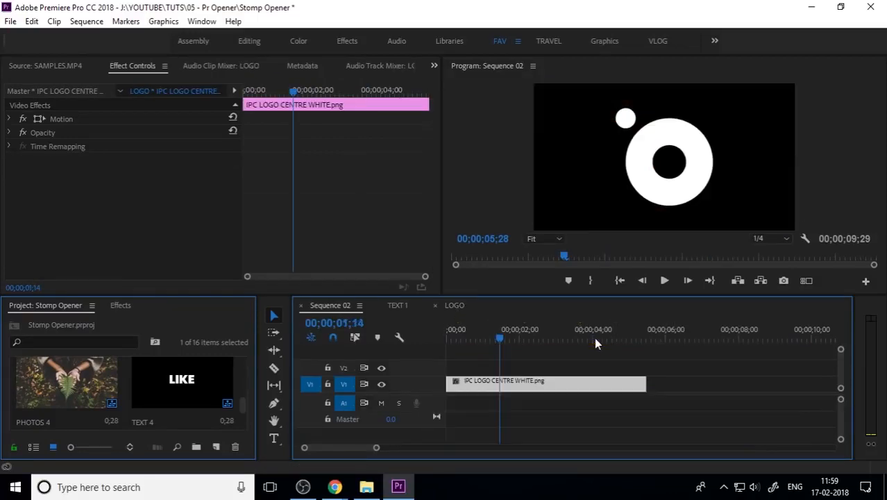
{"action": "left_click", "coordinate": [474, 363]}
{"action": "left_click", "coordinate": [343, 367]}
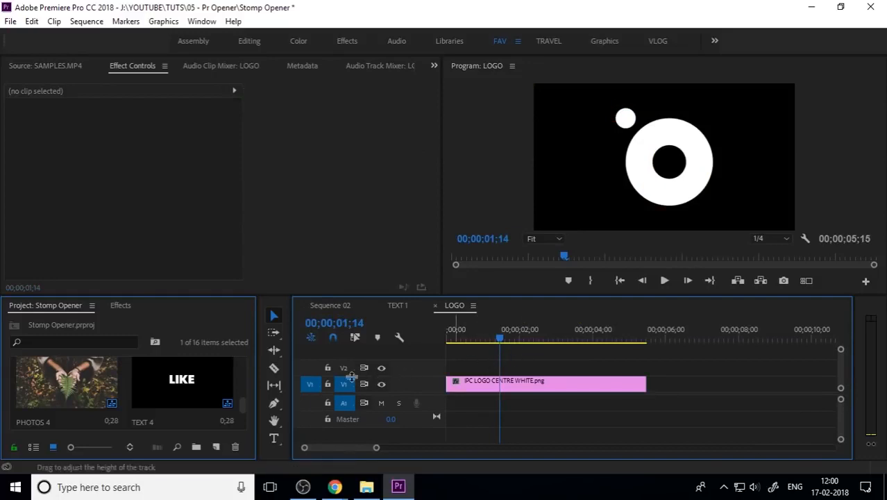
{"action": "left_click", "coordinate": [344, 384]}
{"action": "key", "text": "ctrl+v"}
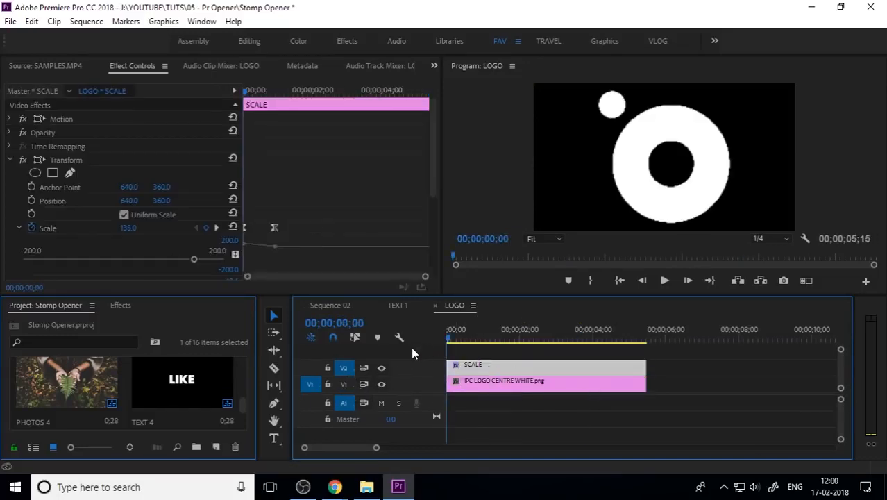
Preview the pasted scale bump in the LOGO sequence and the logo section of Sequence 02
{"action": "left_click_drag", "start_coordinate": [193, 259], "coordinate": [125, 259]}
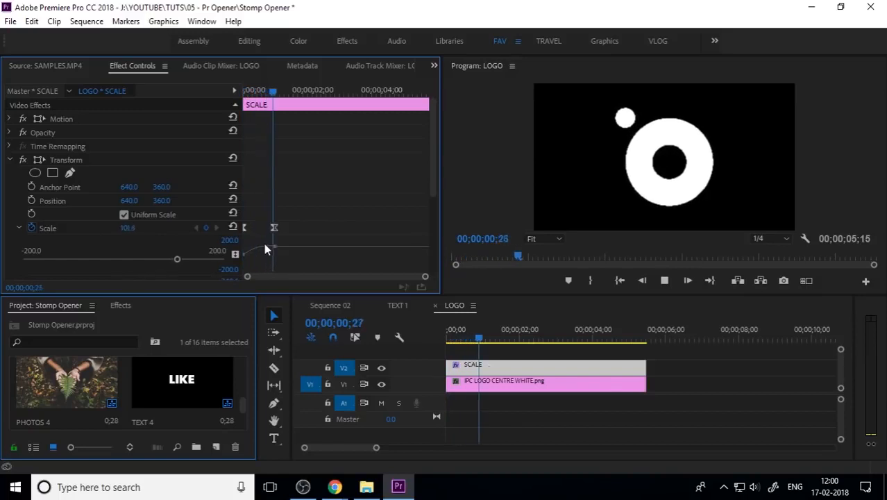
{"action": "key", "text": "space"}
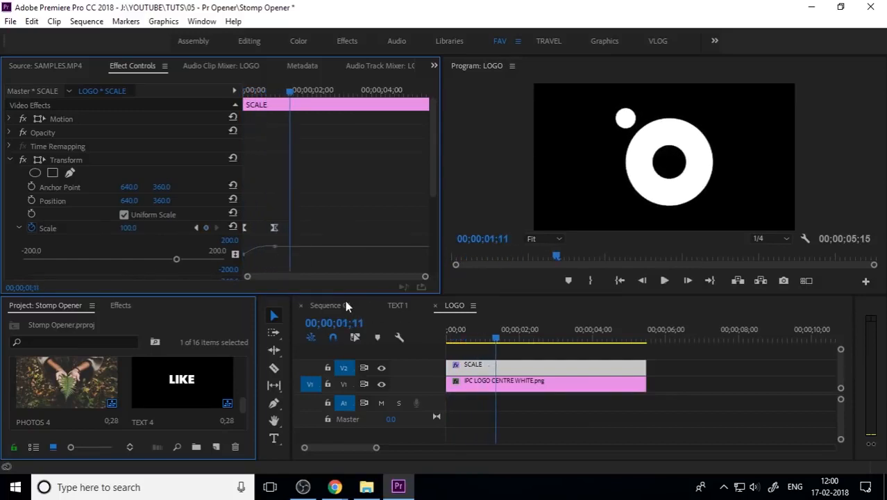
{"action": "left_click", "coordinate": [346, 305]}
{"action": "left_click", "coordinate": [589, 336]}
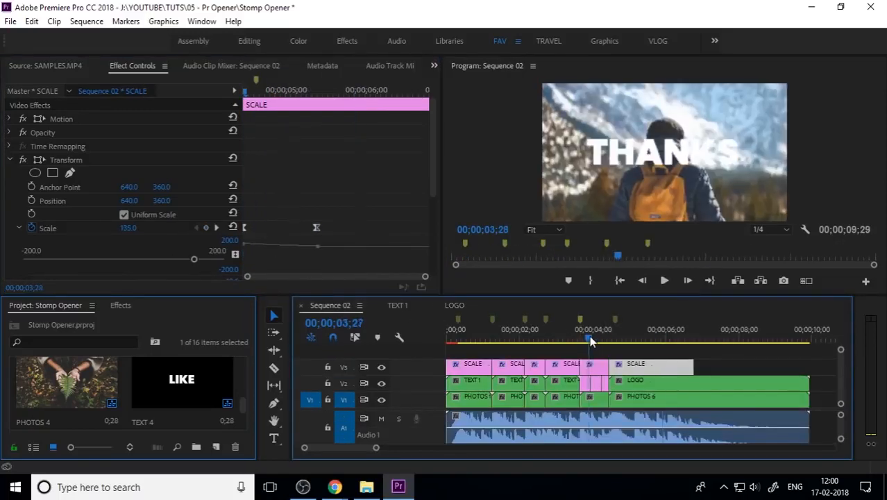
{"action": "key", "text": "space"}
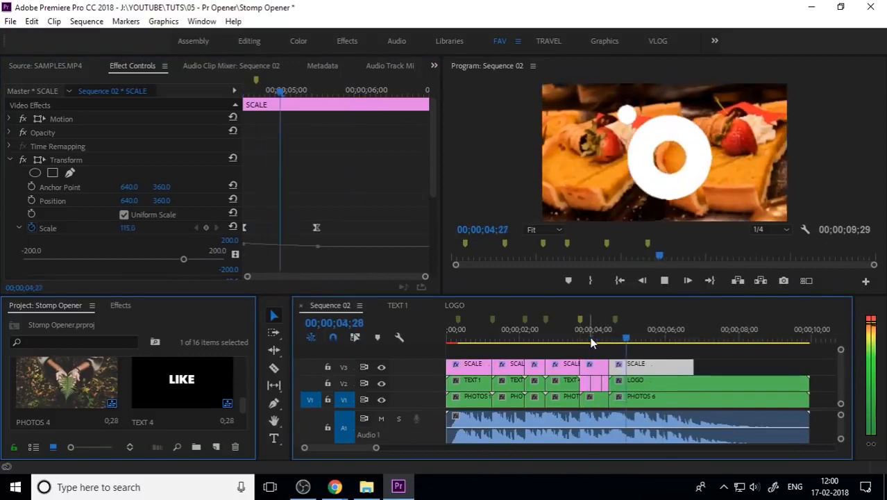
{"action": "key", "text": "space"}
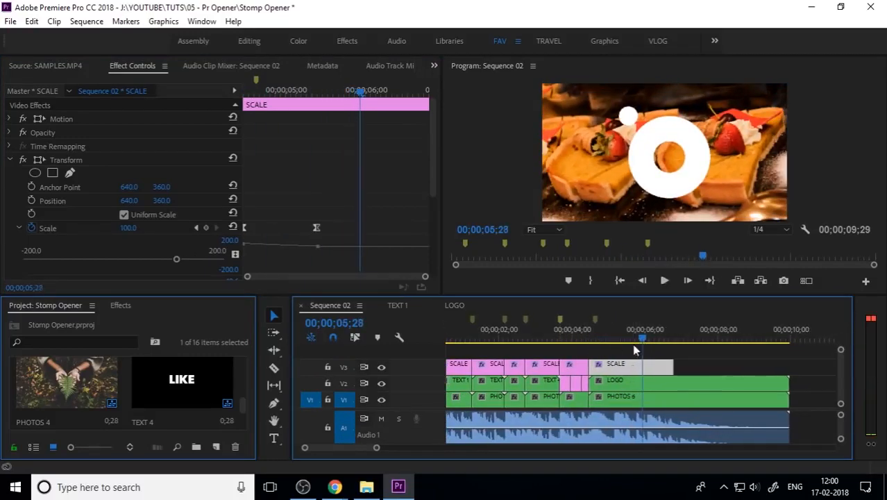
In the LOGO sequence, set the logo image's Motion scale to 54
{"action": "left_click", "coordinate": [632, 383]}
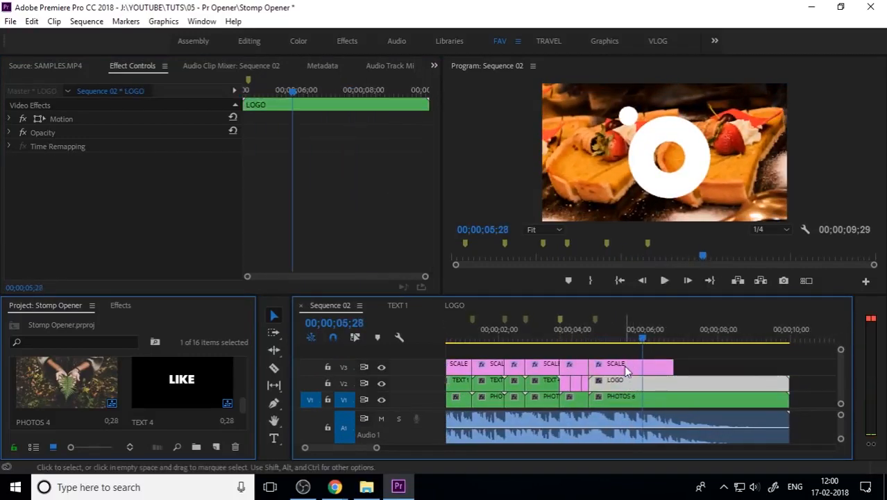
{"action": "left_click", "coordinate": [463, 305]}
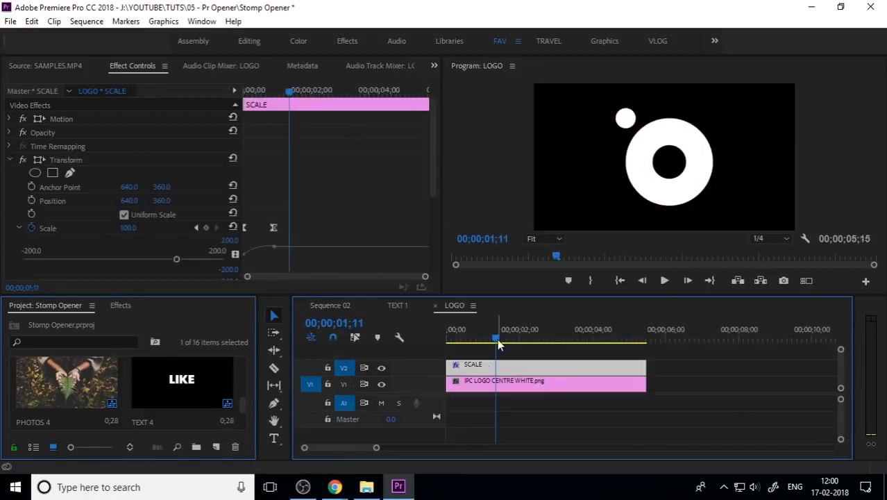
{"action": "left_click", "coordinate": [494, 382]}
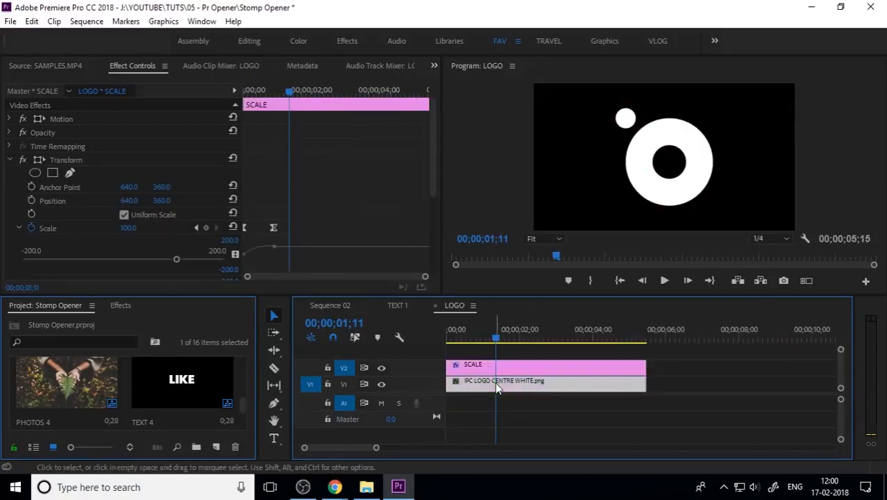
{"action": "left_click", "coordinate": [9, 119]}
{"action": "left_click_drag", "start_coordinate": [128, 146], "coordinate": [96, 146]}
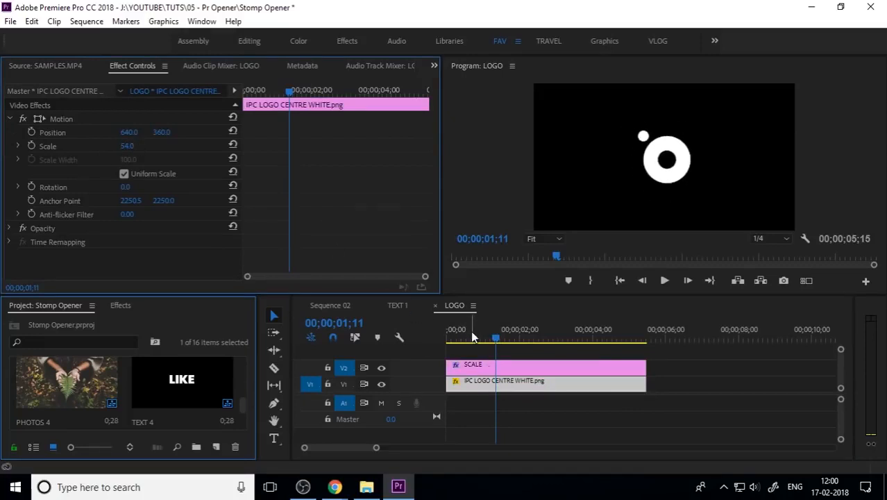
Reshape the SCALE layer's scale keyframe graph in the LOGO sequence so the logo grows in from small at the start
{"action": "left_click_drag", "start_coordinate": [471, 331], "coordinate": [436, 334]}
{"action": "key", "text": "space"}
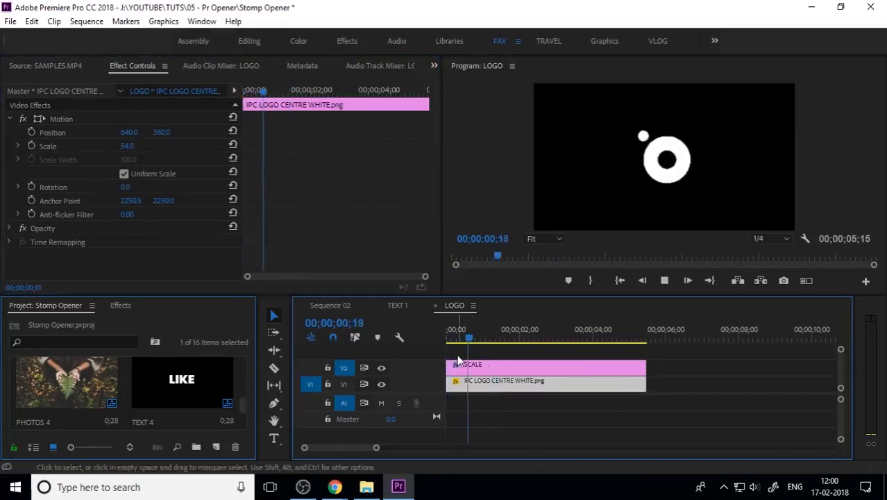
{"action": "key", "text": "space"}
{"action": "left_click", "coordinate": [491, 368]}
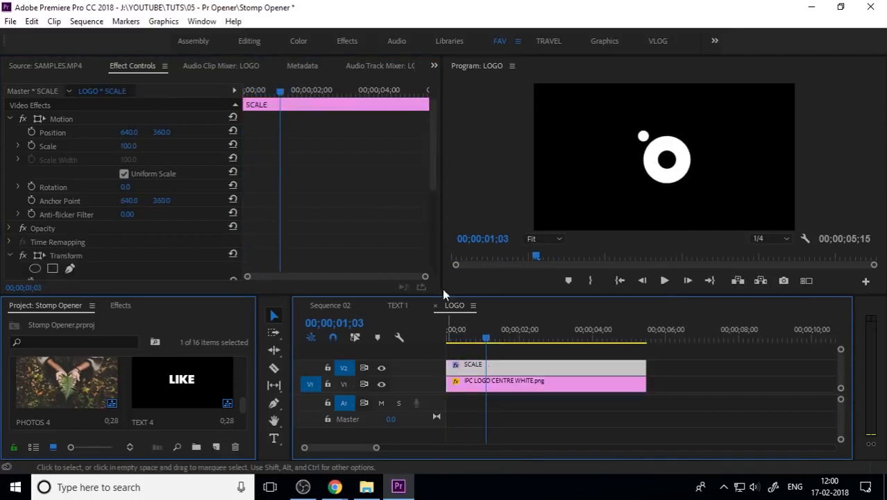
{"action": "left_click_drag", "start_coordinate": [433, 182], "coordinate": [434, 259]}
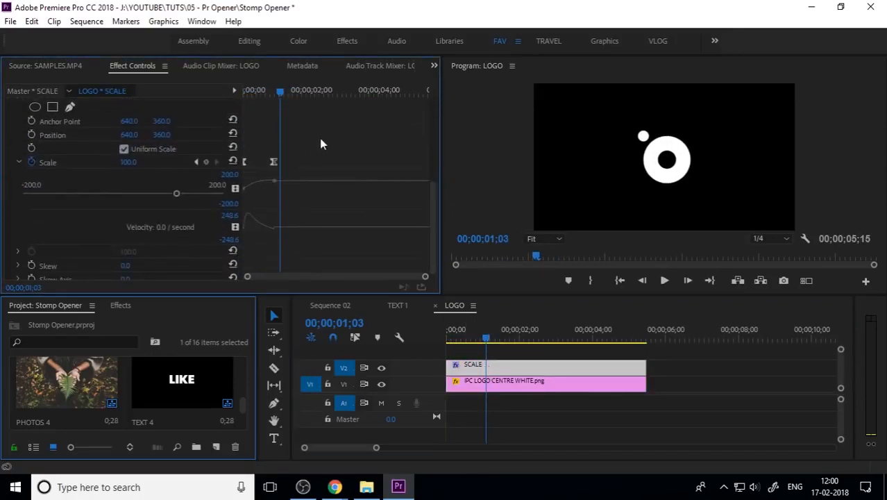
{"action": "left_click_drag", "start_coordinate": [320, 144], "coordinate": [223, 199]}
{"action": "left_click_drag", "start_coordinate": [254, 230], "coordinate": [255, 230]}
{"action": "left_click_drag", "start_coordinate": [459, 338], "coordinate": [428, 337]}
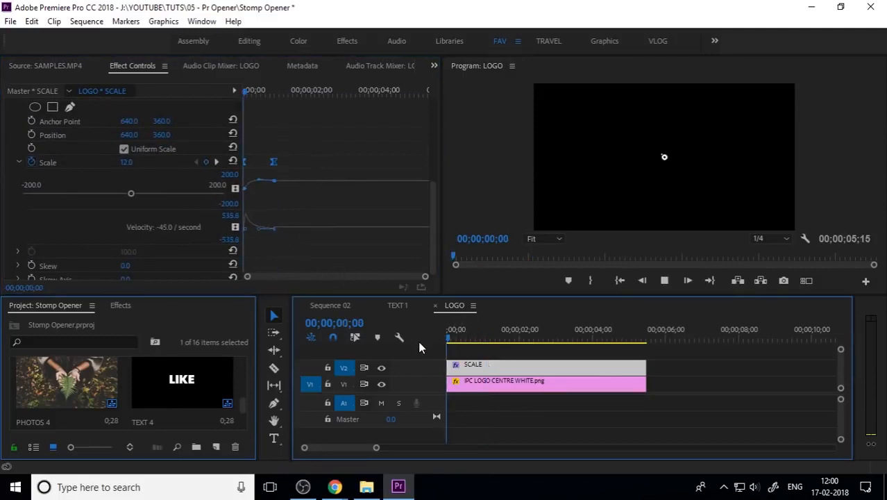
{"action": "key", "text": "space"}
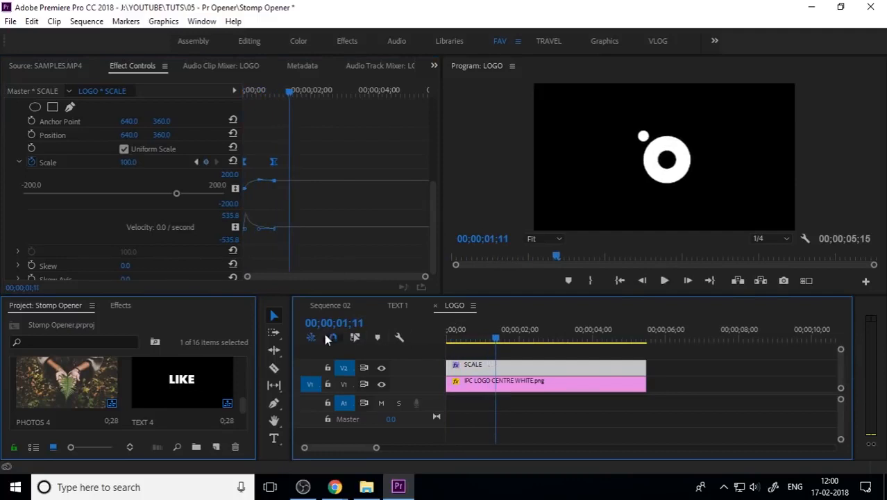
Preview the ending of Sequence 02 and set the program monitor's playback resolution to Full
{"action": "left_click", "coordinate": [332, 306]}
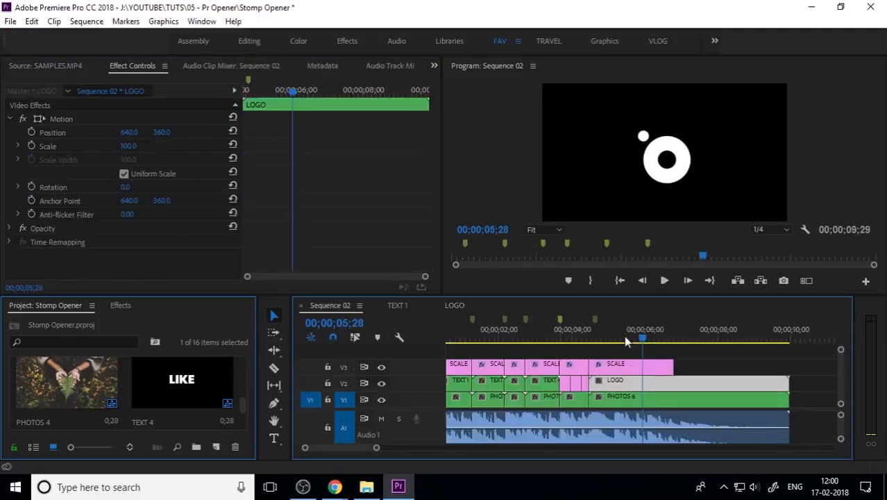
{"action": "left_click", "coordinate": [559, 340]}
{"action": "key", "text": "space"}
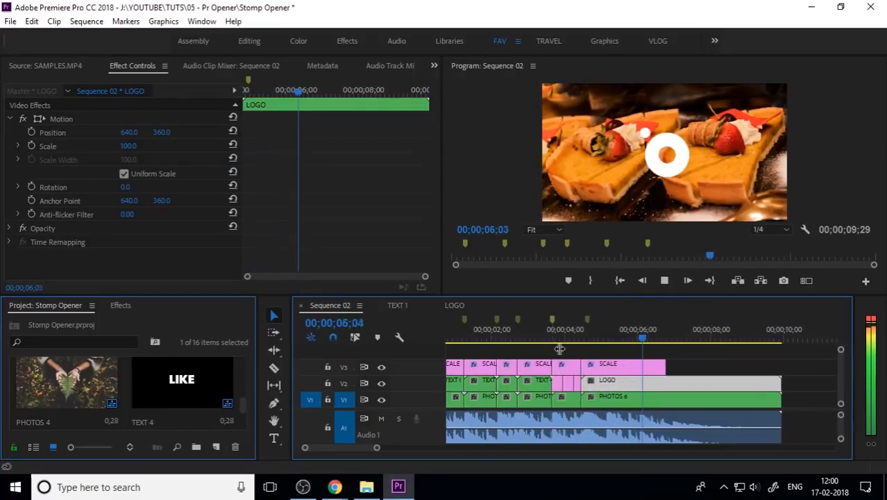
{"action": "key", "text": "space"}
{"action": "left_click", "coordinate": [769, 230]}
{"action": "left_click", "coordinate": [767, 243]}
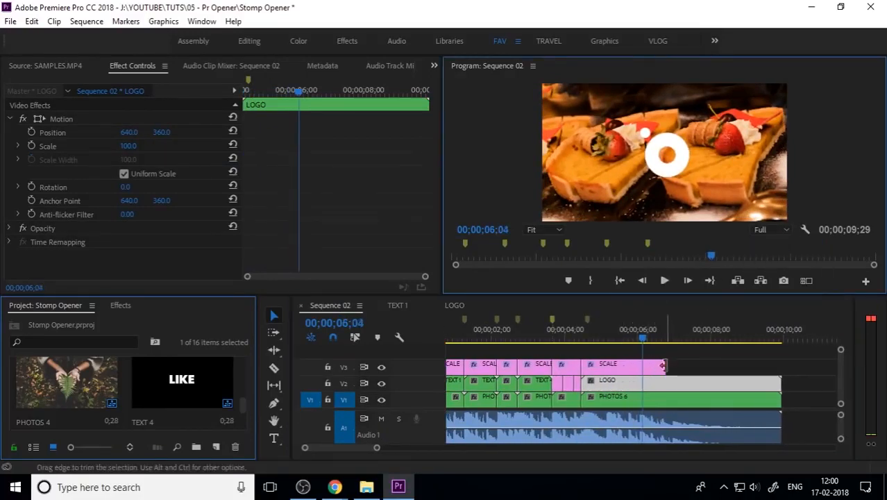
Extend the last SCALE adjustment layer so it ends with the logo and photo clips
{"action": "left_click_drag", "start_coordinate": [663, 366], "coordinate": [780, 366]}
{"action": "key", "text": "minus"}
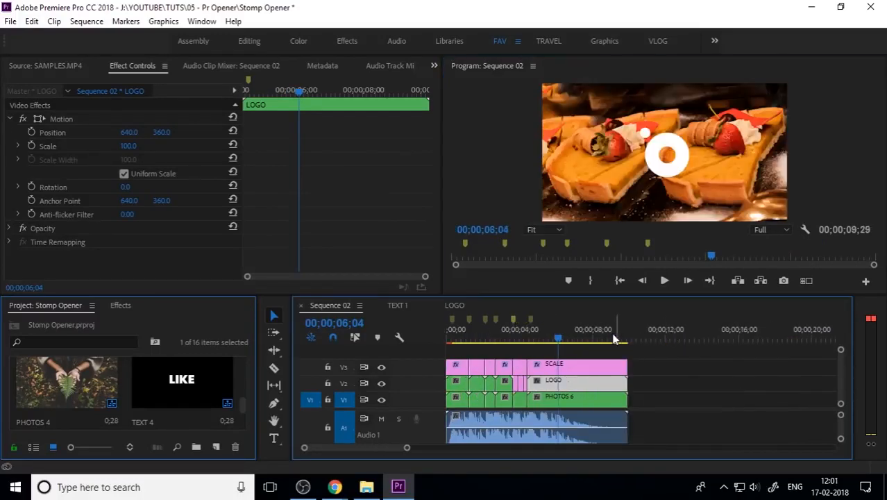
Inside the PHOTOS 6 sequence, create a new Black Video item and place it on the track above the photo
{"action": "double_click", "coordinate": [561, 396]}
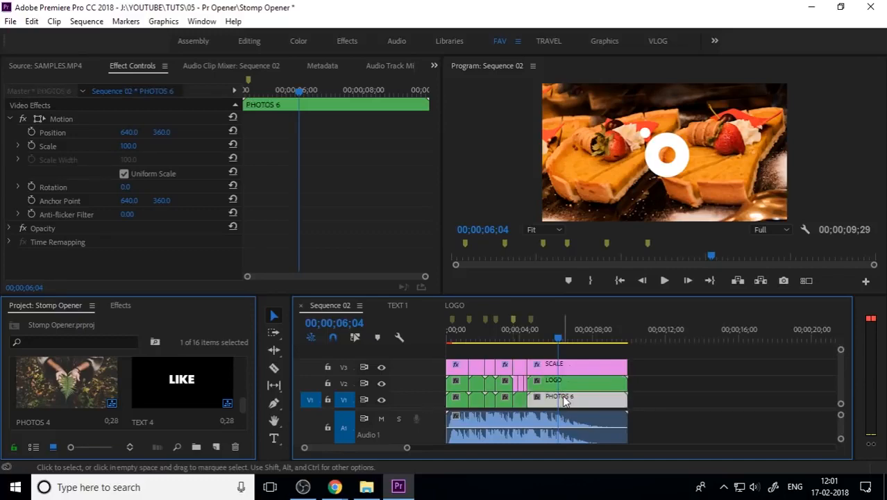
{"action": "left_click", "coordinate": [447, 365]}
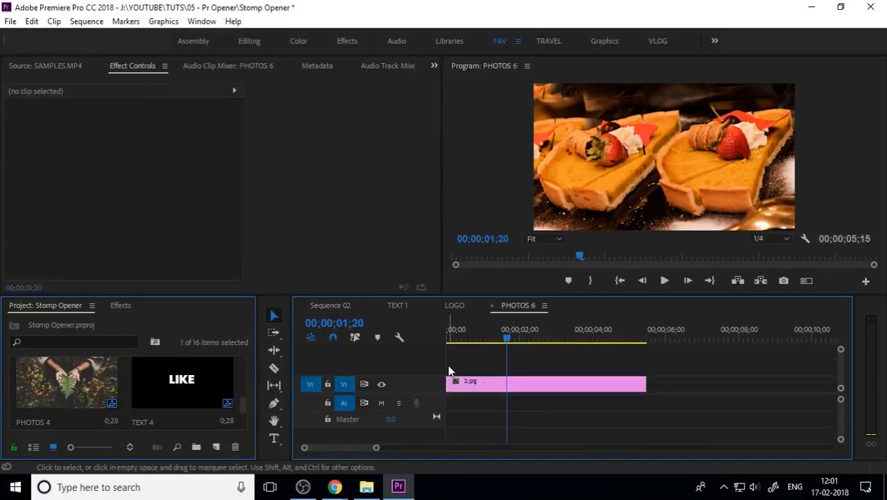
{"action": "left_click", "coordinate": [218, 447]}
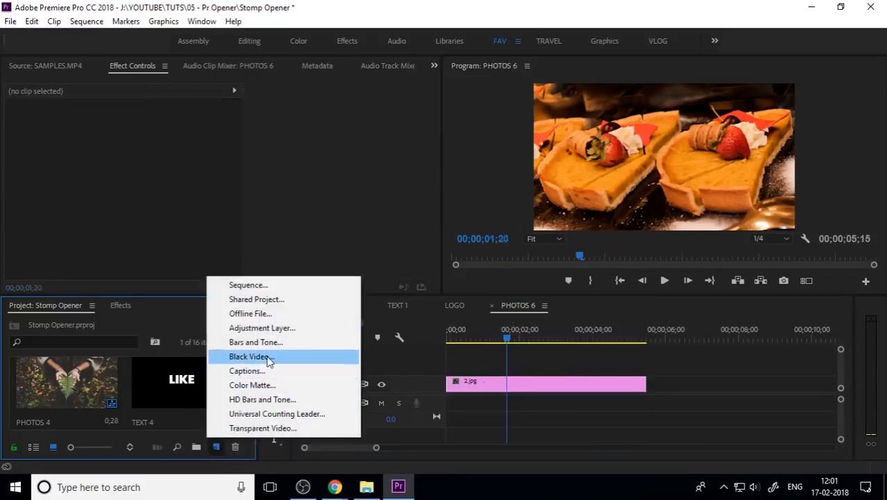
{"action": "left_click", "coordinate": [310, 358]}
{"action": "left_click", "coordinate": [459, 289]}
{"action": "left_click_drag", "start_coordinate": [83, 388], "coordinate": [645, 367]}
Lower the Black Video clip's opacity slightly to darken the photo behind the logo
{"action": "left_click", "coordinate": [516, 363]}
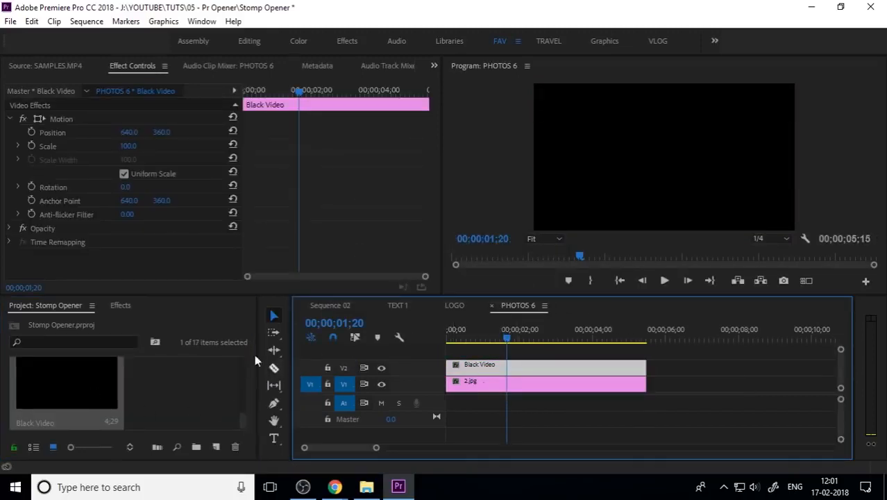
{"action": "left_click", "coordinate": [11, 229]}
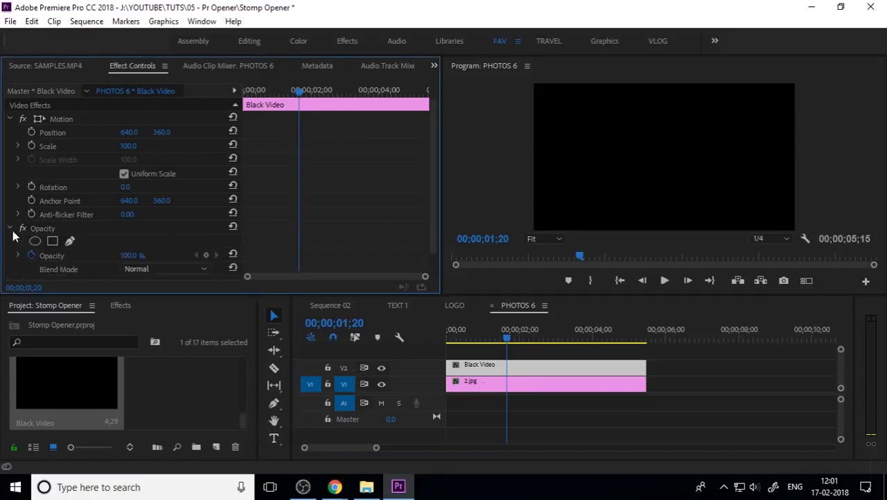
{"action": "left_click", "coordinate": [55, 256]}
{"action": "left_click_drag", "start_coordinate": [132, 255], "coordinate": [125, 255]}
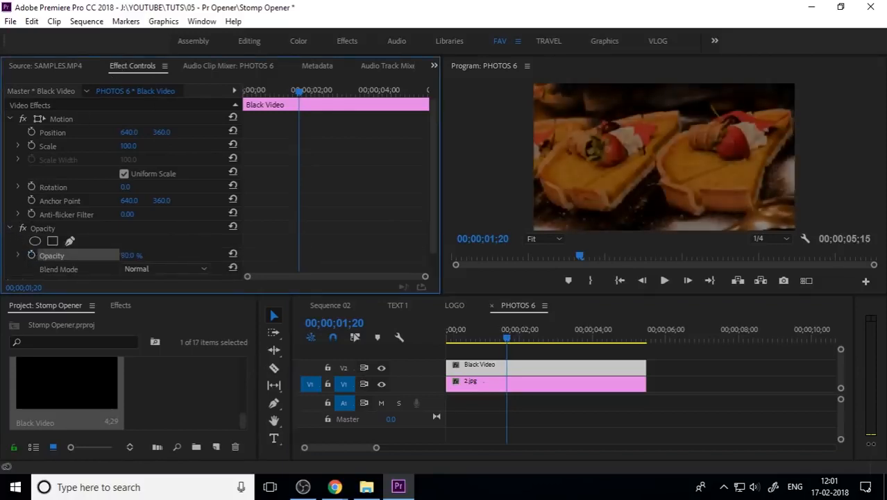
Preview Sequence 02 from the beginning in an enlarged program monitor, then restore the layout and fit the timeline
{"action": "left_click", "coordinate": [332, 307]}
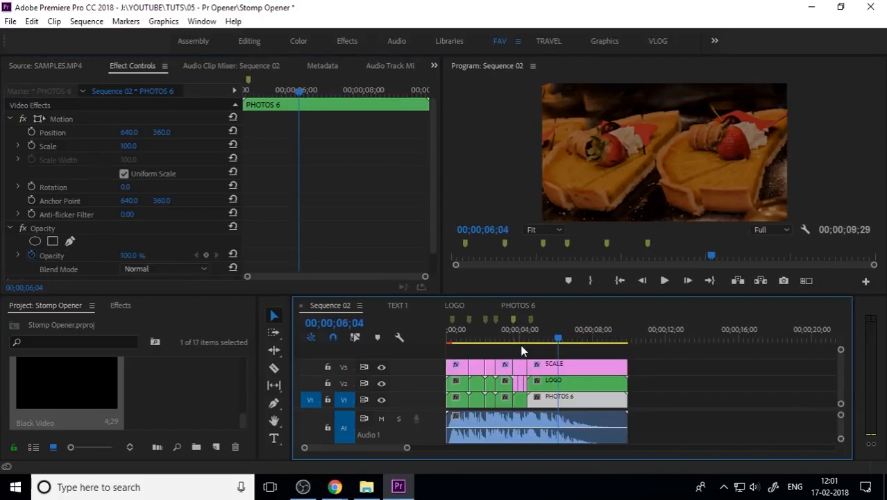
{"action": "left_click_drag", "start_coordinate": [556, 339], "coordinate": [524, 339]}
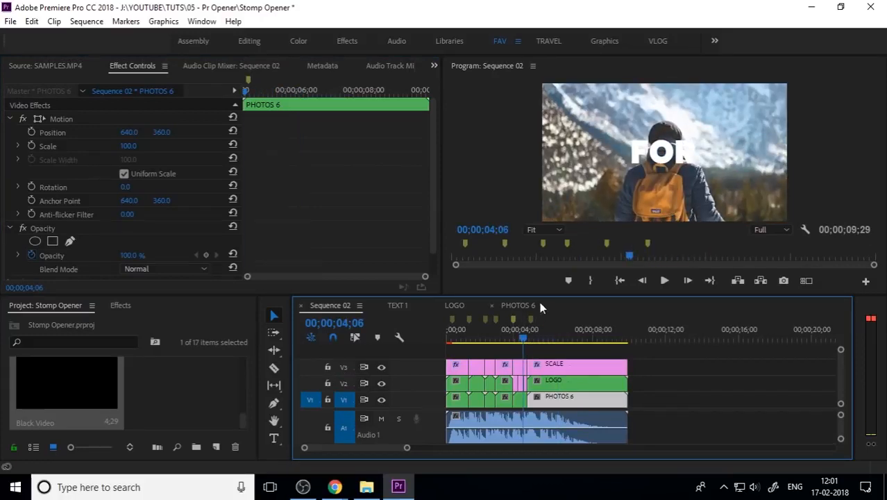
{"action": "left_click", "coordinate": [636, 159]}
{"action": "key", "text": "grave"}
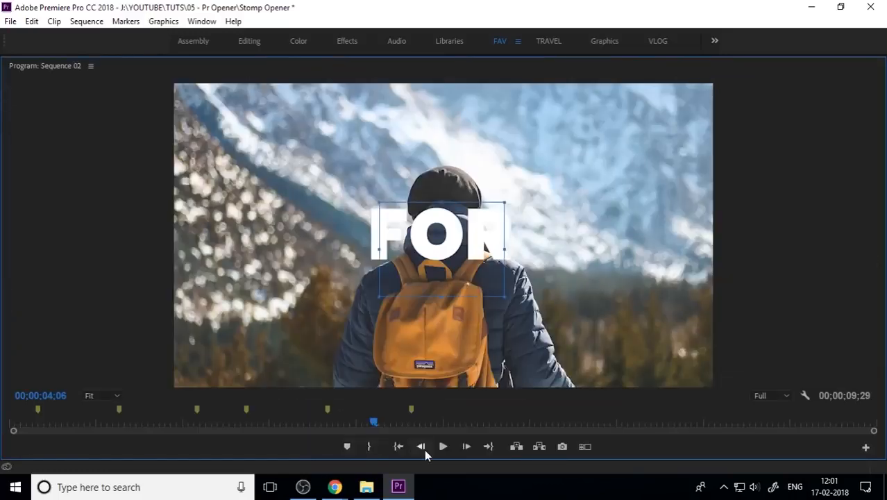
{"action": "left_click", "coordinate": [394, 450]}
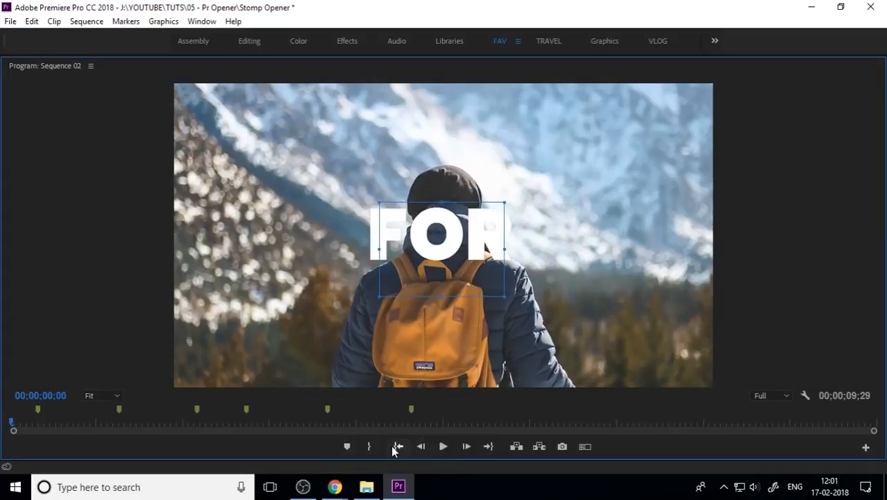
{"action": "left_click", "coordinate": [444, 445]}
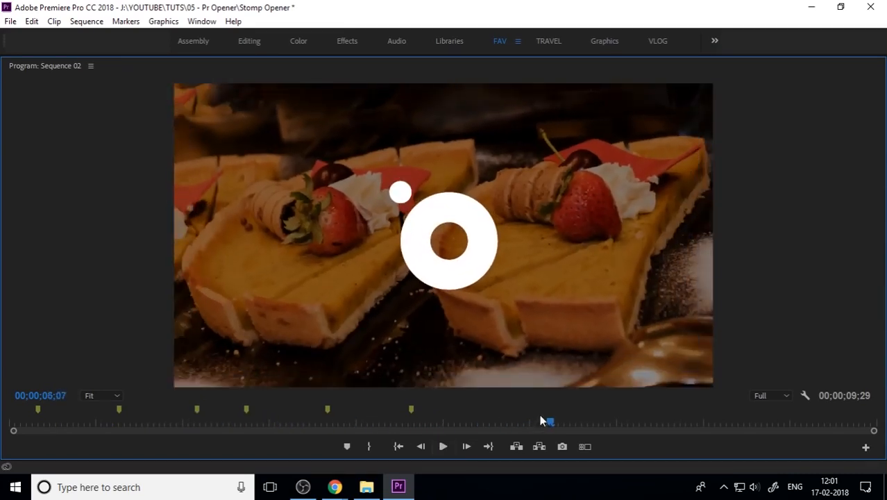
{"action": "left_click_drag", "start_coordinate": [502, 426], "coordinate": [2, 433]}
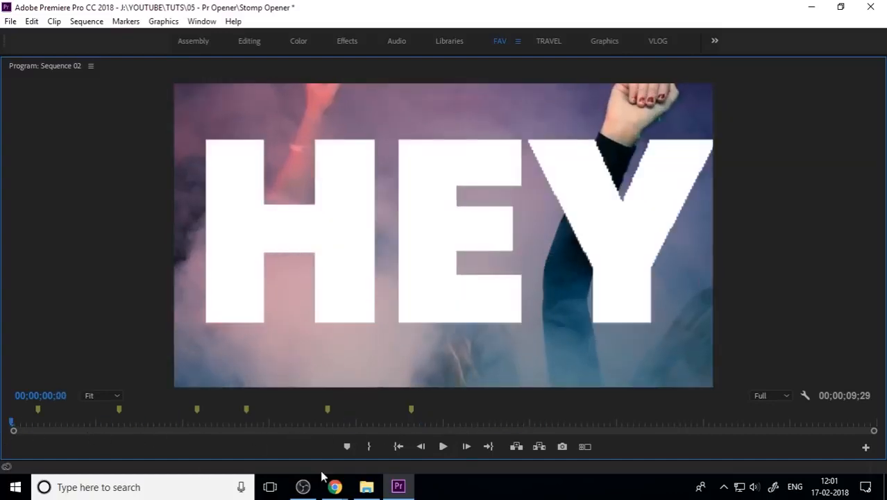
{"action": "left_click", "coordinate": [444, 447]}
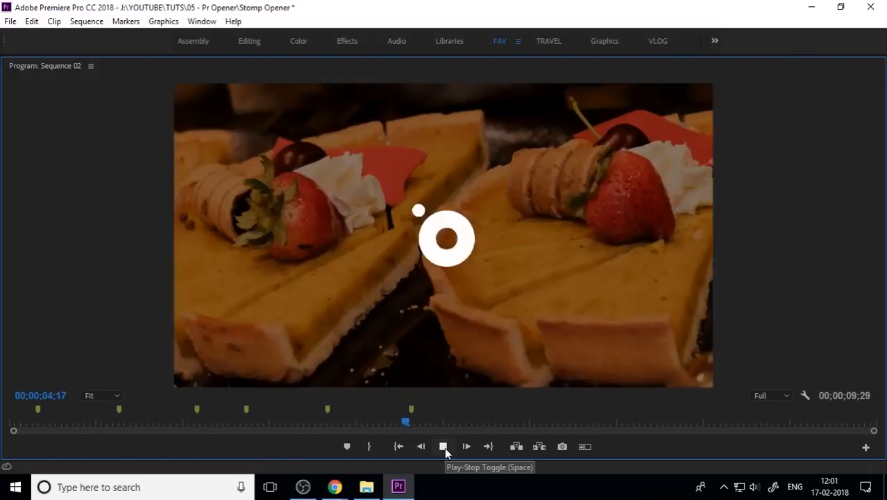
{"action": "left_click", "coordinate": [444, 447]}
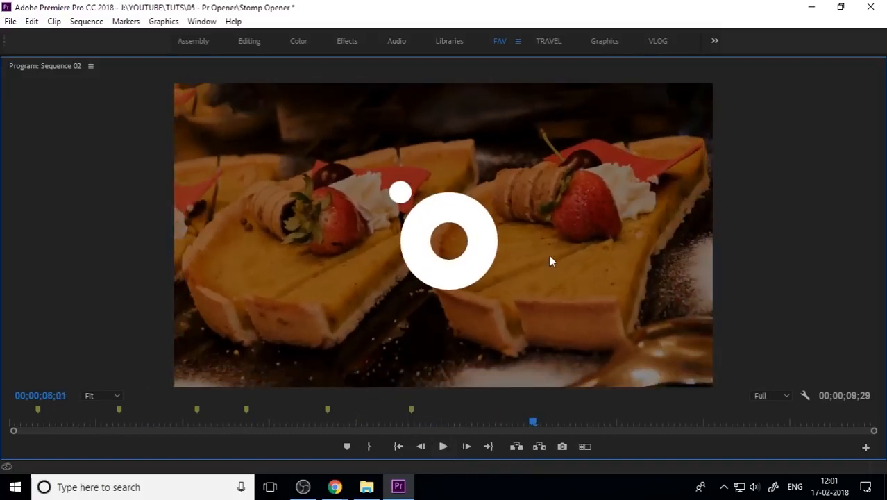
{"action": "key", "text": "grave"}
{"action": "left_click_drag", "start_coordinate": [546, 338], "coordinate": [421, 350]}
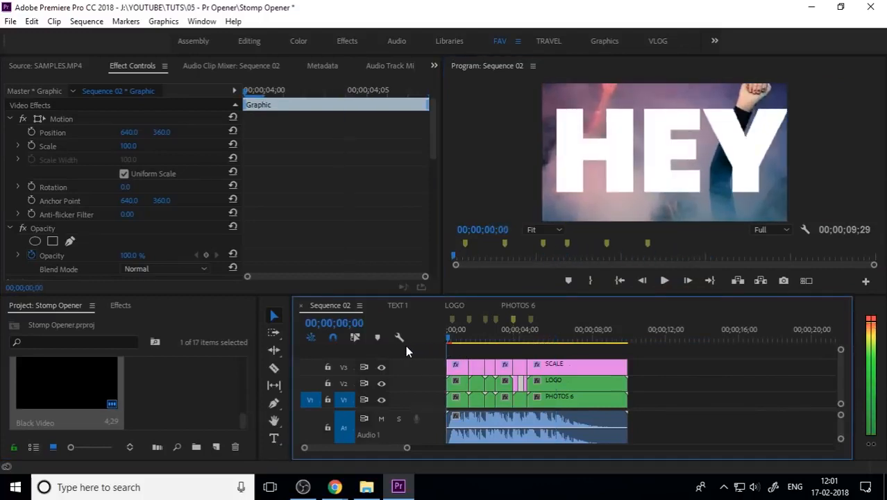
{"action": "key", "text": "backslash"}
Apply the Lens Distortion effect to the first SCALE adjustment layer in Sequence 02
{"action": "left_click", "coordinate": [498, 361]}
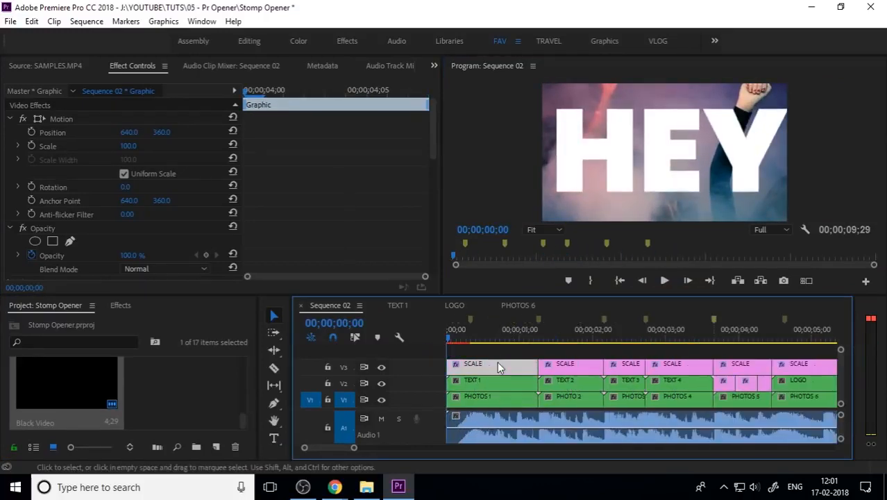
{"action": "left_click", "coordinate": [117, 305]}
{"action": "scroll", "coordinate": [118, 378], "scroll_direction": "up", "scroll_amount": 2}
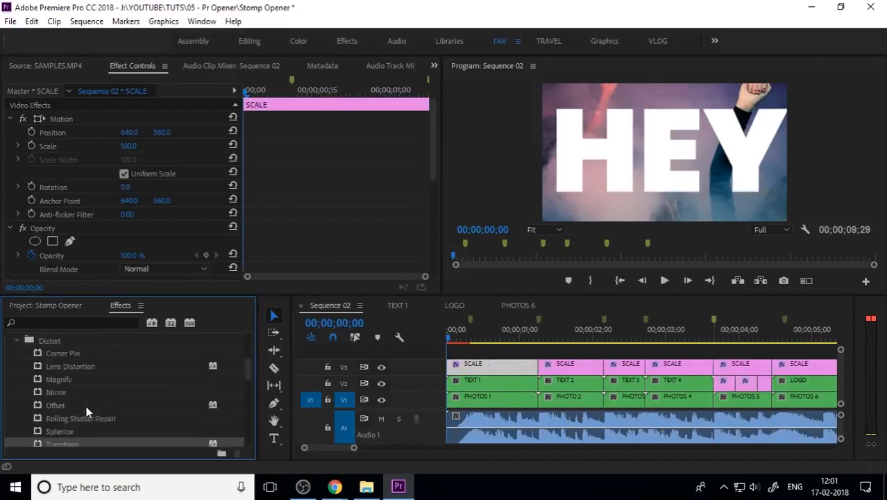
{"action": "left_click", "coordinate": [60, 394]}
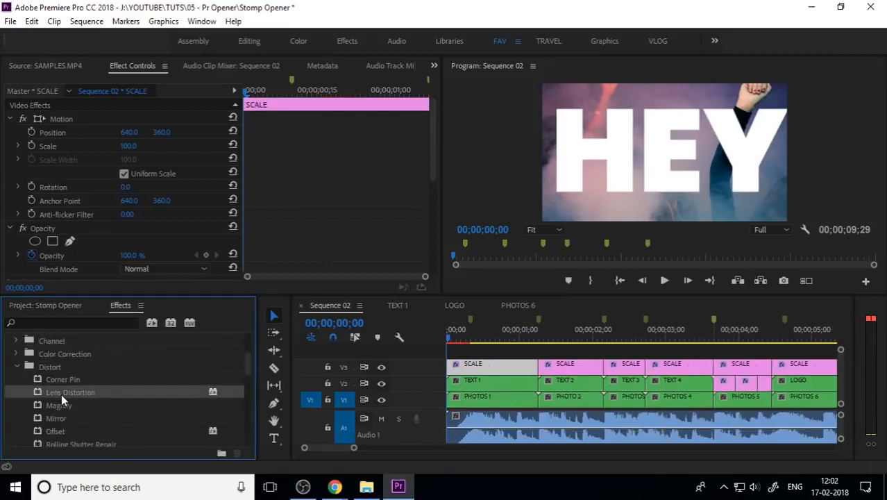
{"action": "left_click_drag", "start_coordinate": [67, 396], "coordinate": [503, 369]}
At the start of the first SCALE layer, set Lens Distortion Curvature to -74 and set a keyframe
{"action": "scroll", "coordinate": [32, 205], "scroll_direction": "down", "scroll_amount": 2}
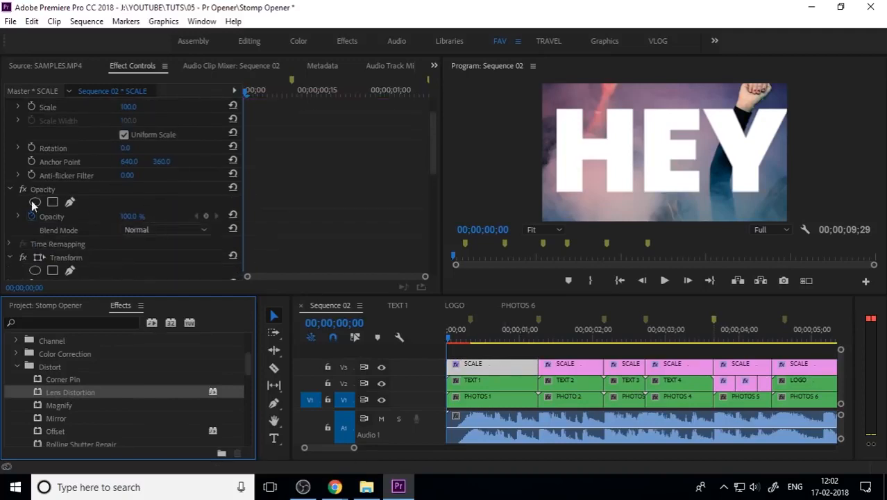
{"action": "left_click", "coordinate": [11, 189]}
{"action": "scroll", "coordinate": [16, 137], "scroll_direction": "up", "scroll_amount": 2}
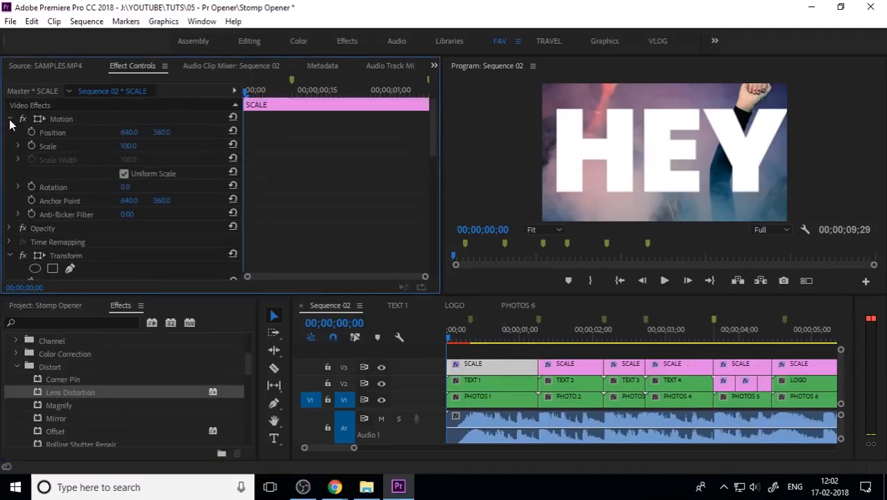
{"action": "left_click", "coordinate": [11, 122]}
{"action": "left_click", "coordinate": [10, 160]}
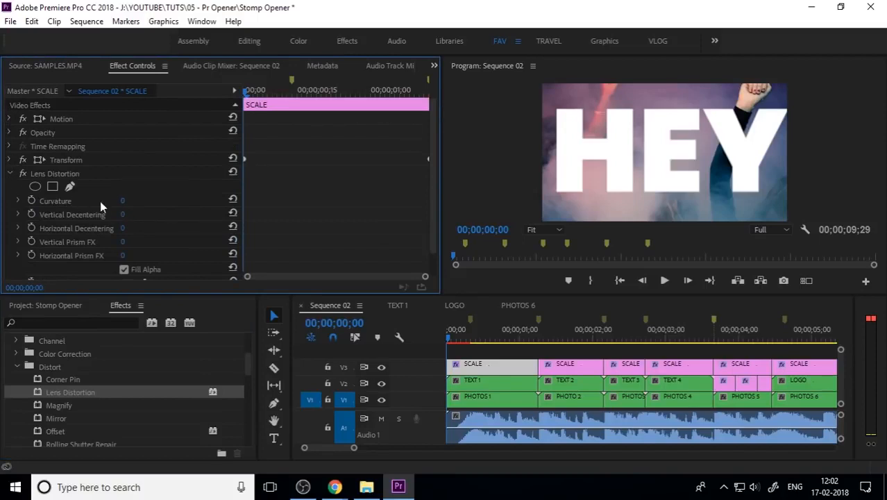
{"action": "left_click_drag", "start_coordinate": [331, 91], "coordinate": [155, 138]}
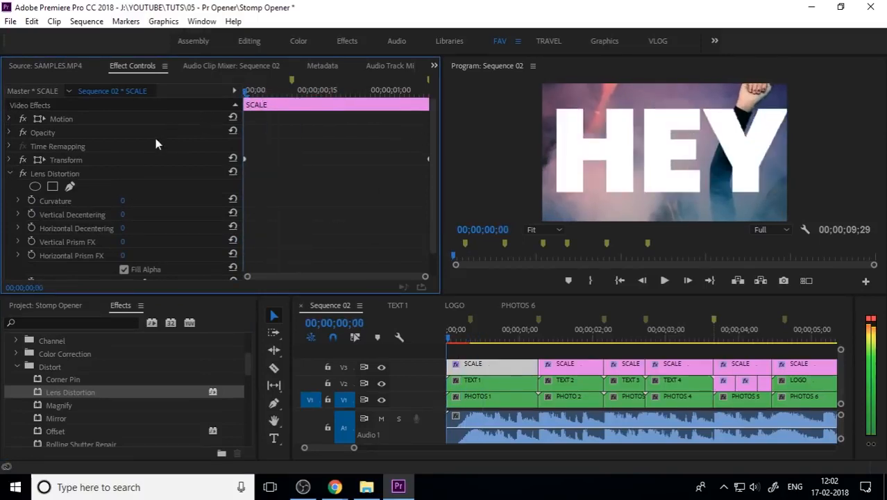
{"action": "left_click_drag", "start_coordinate": [123, 201], "coordinate": [72, 220]}
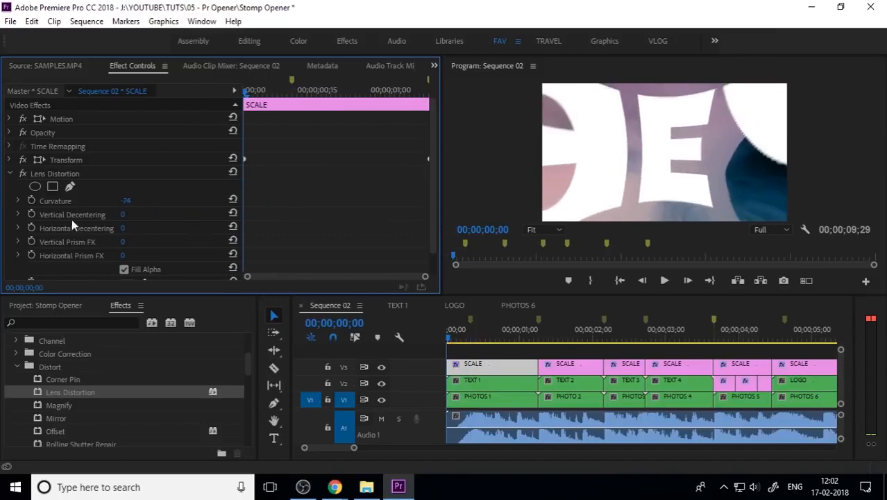
{"action": "left_click", "coordinate": [31, 200]}
Add a Curvature keyframe of 0 at frame 12, then move it earlier to about frame 6
{"action": "left_click_drag", "start_coordinate": [275, 95], "coordinate": [302, 95]}
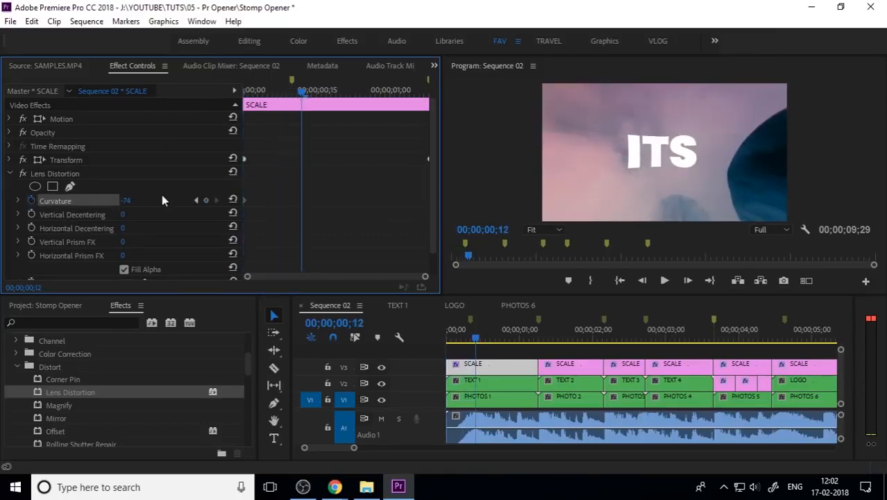
{"action": "left_click", "coordinate": [126, 200]}
{"action": "type", "text": "0"}
{"action": "key", "text": "Return"}
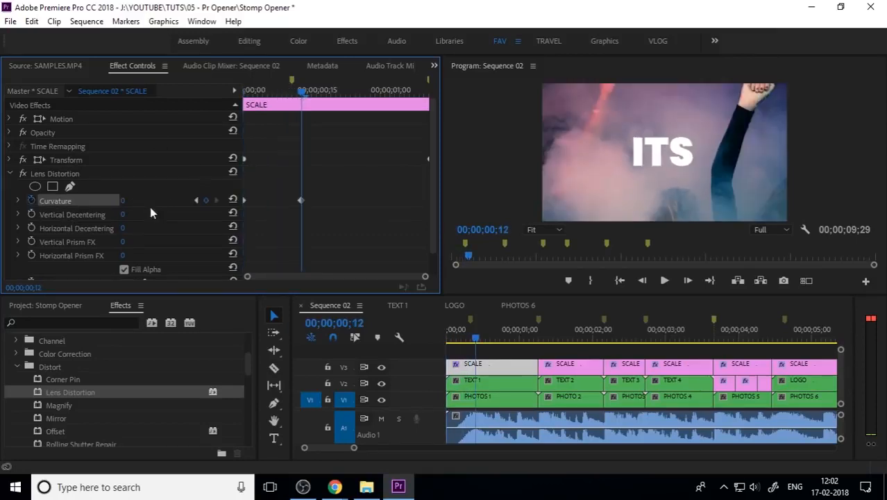
{"action": "left_click_drag", "start_coordinate": [300, 201], "coordinate": [272, 201]}
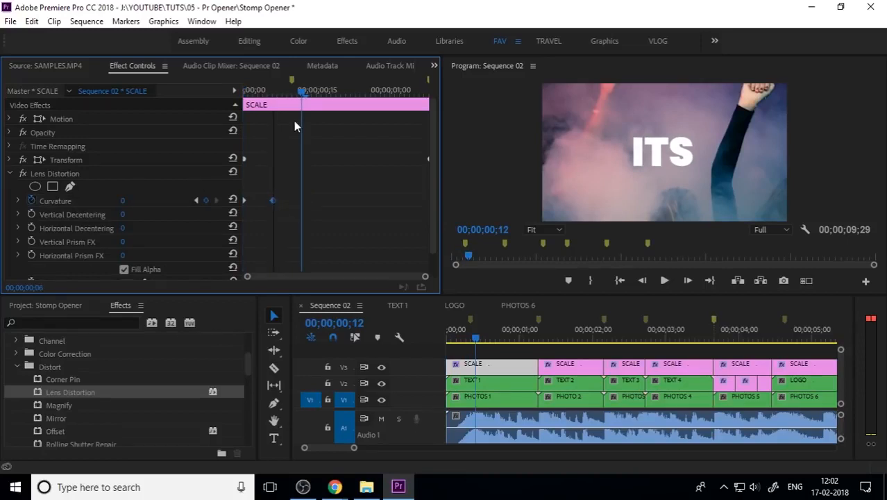
Make the Curvature keyframes Bezier and reshape their velocity curve for an eased distortion
{"action": "left_click_drag", "start_coordinate": [282, 88], "coordinate": [211, 125]}
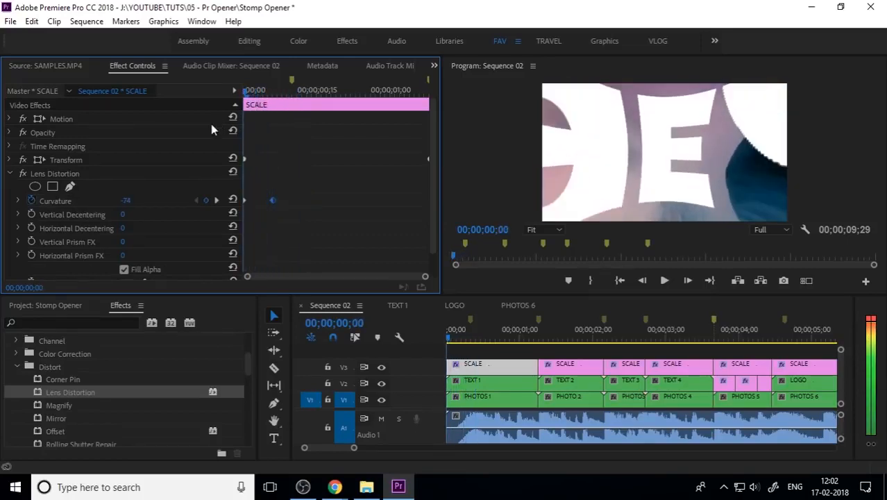
{"action": "right_click", "coordinate": [273, 201]}
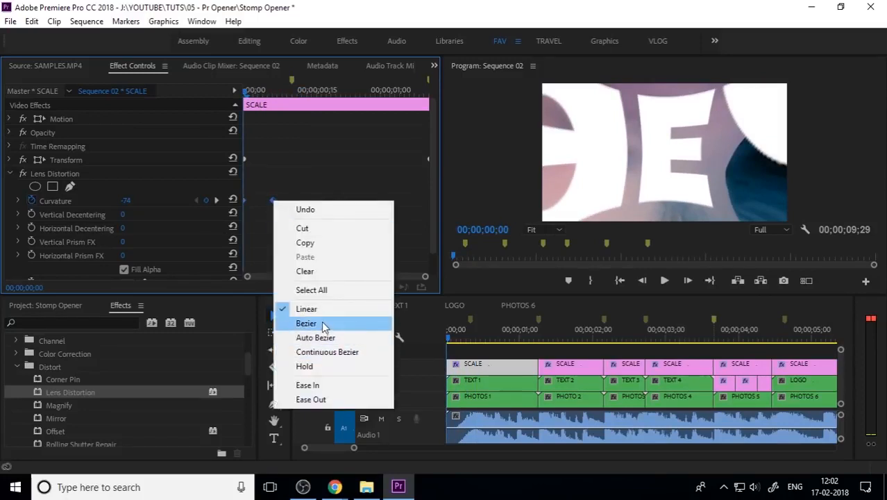
{"action": "left_click", "coordinate": [323, 325]}
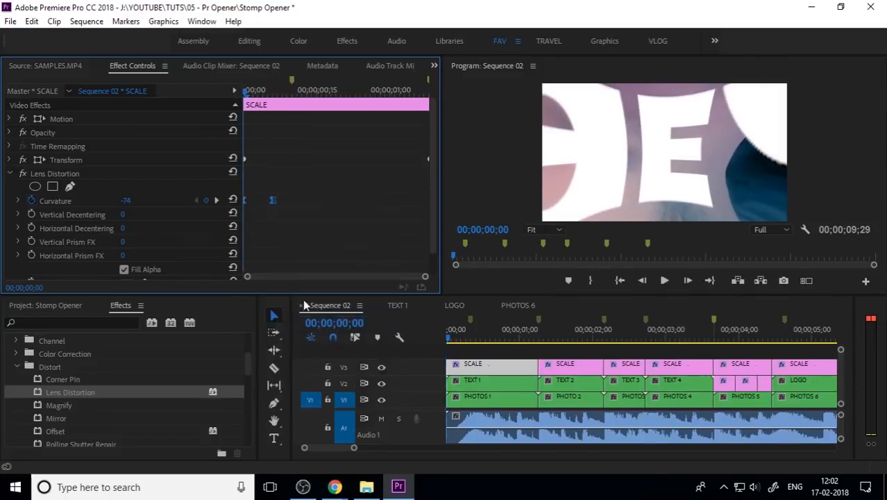
{"action": "left_click", "coordinate": [18, 201]}
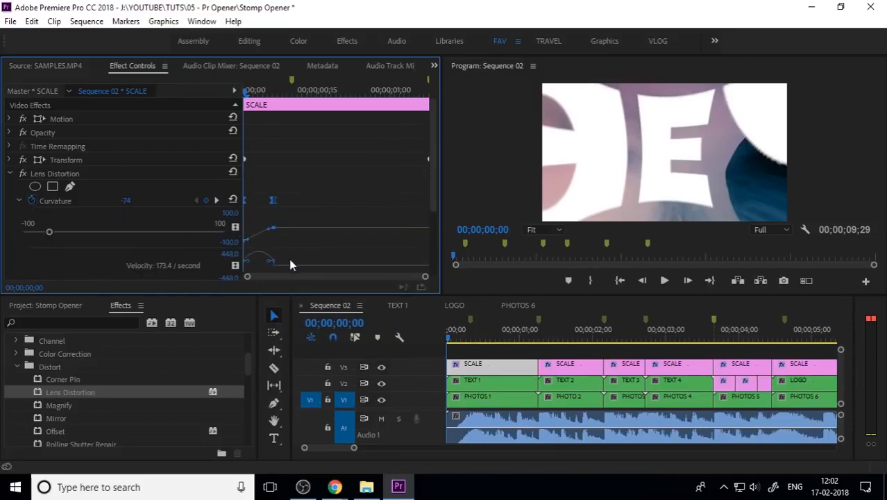
{"action": "left_click_drag", "start_coordinate": [273, 266], "coordinate": [262, 268]}
{"action": "left_click", "coordinate": [19, 202]}
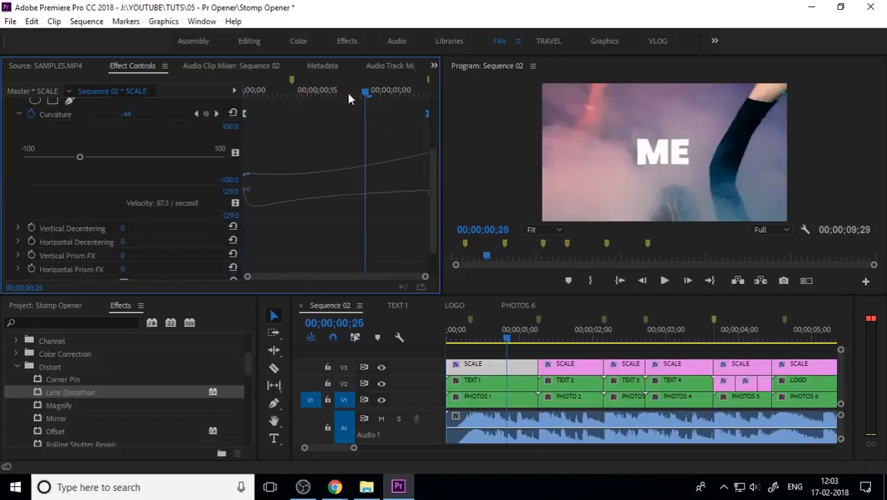
Play back the opening of Sequence 02 to check the lens distortion animation
{"action": "left_click_drag", "start_coordinate": [362, 95], "coordinate": [187, 121]}
{"action": "key", "text": "space"}
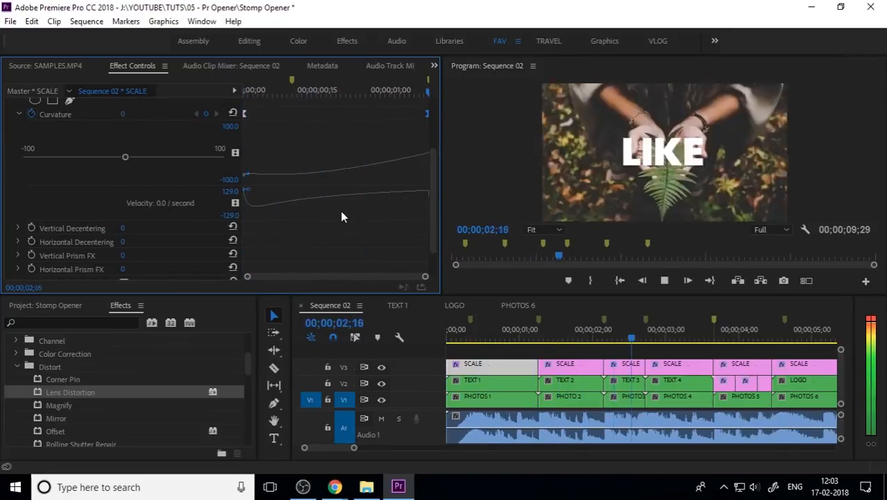
{"action": "key", "text": "space"}
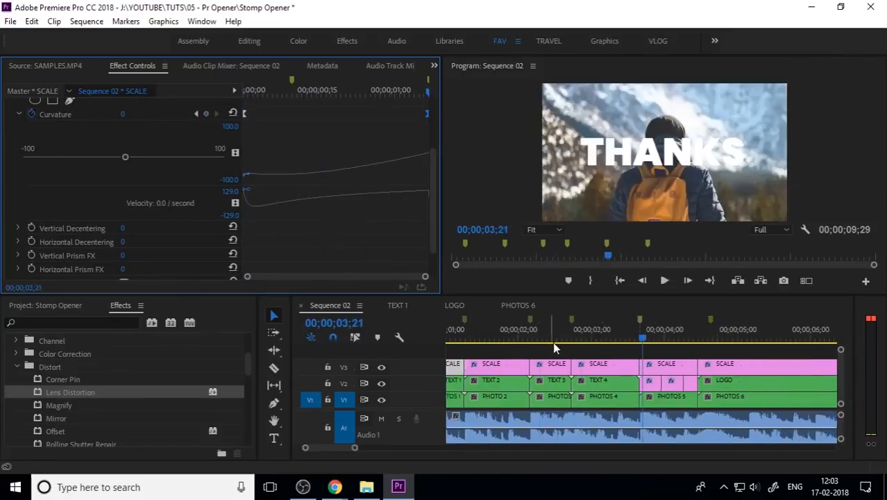
{"action": "key", "text": "space"}
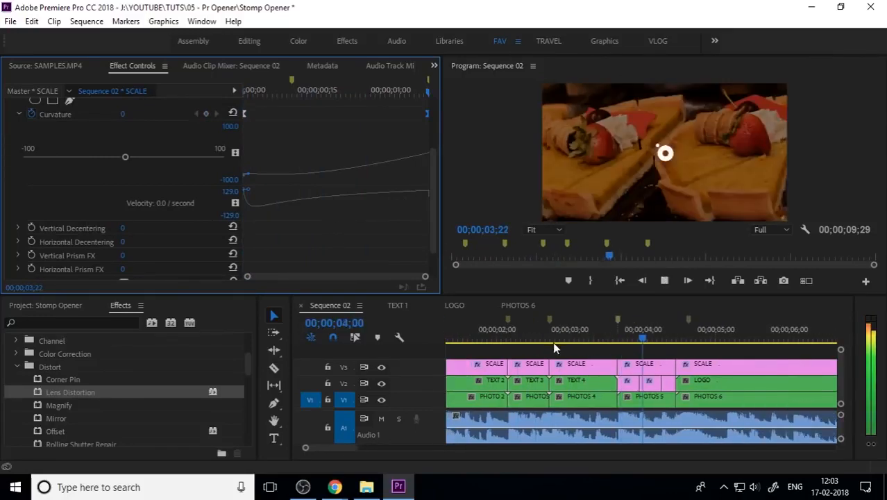